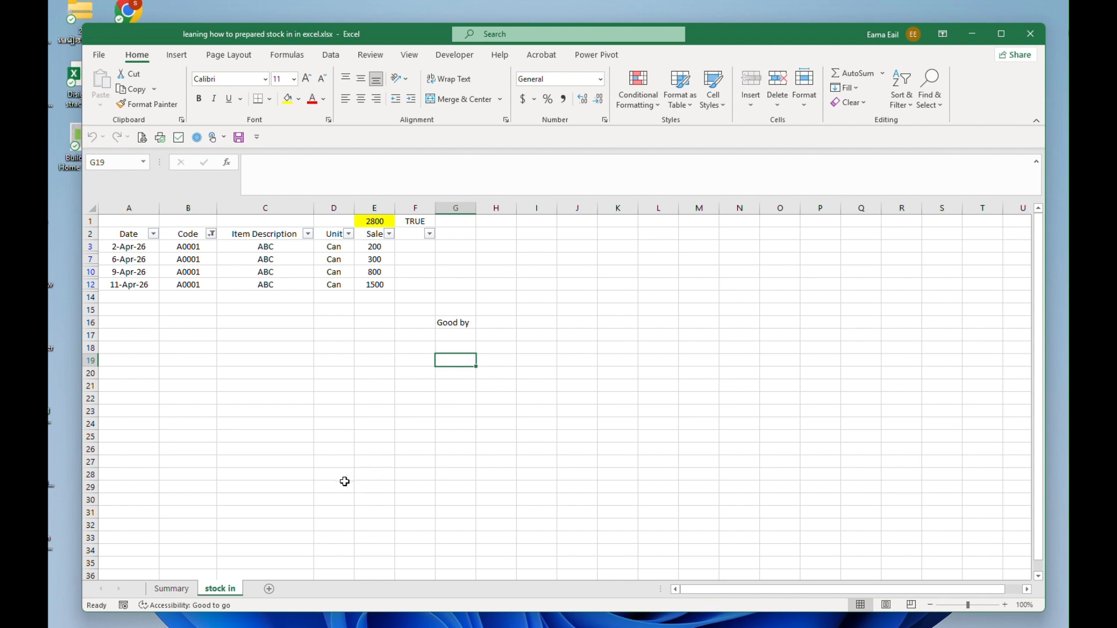
# Add a new worksheet after the stock in sheet and name it "Stock out"
pyautogui.click(308, 480)
pyautogui.click(524, 436)
pyautogui.click(269, 589)
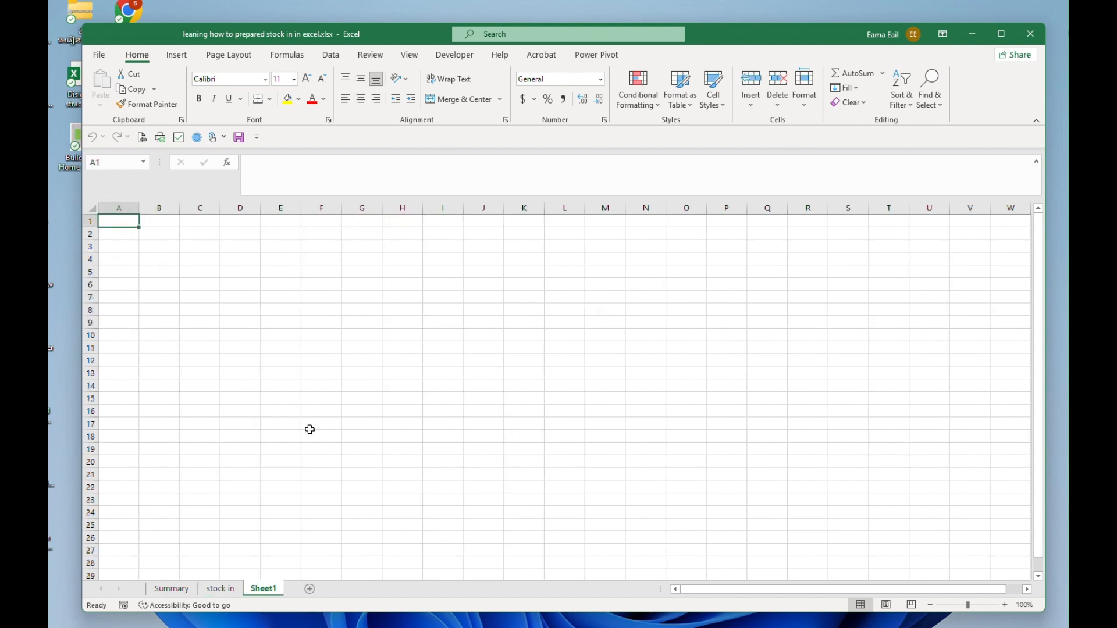
pyautogui.doubleClick(270, 589)
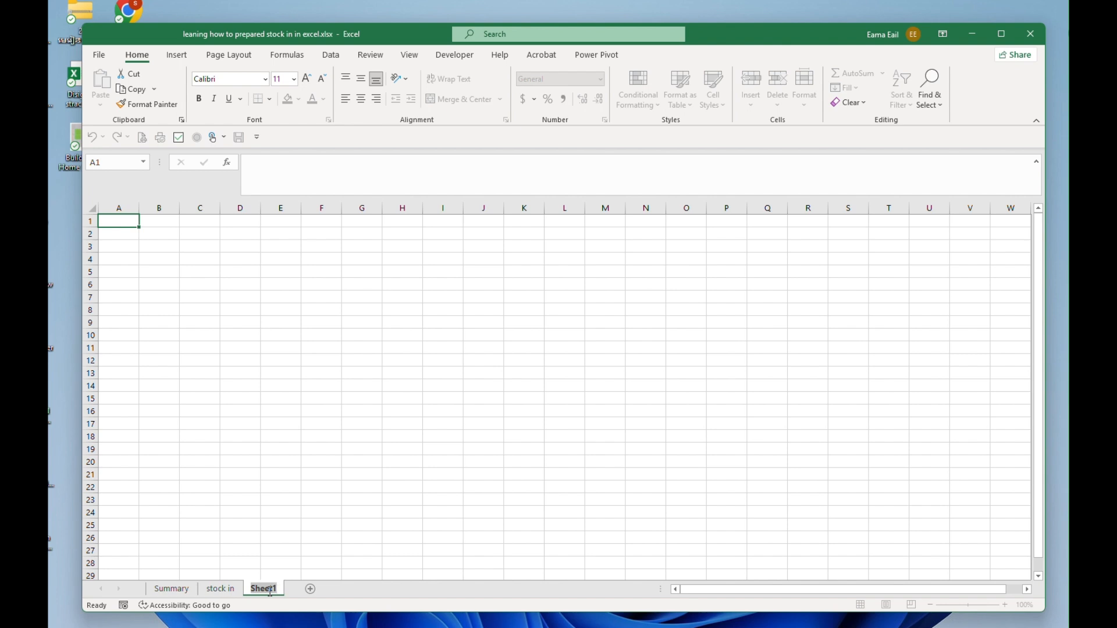
pyautogui.write('Stock out')
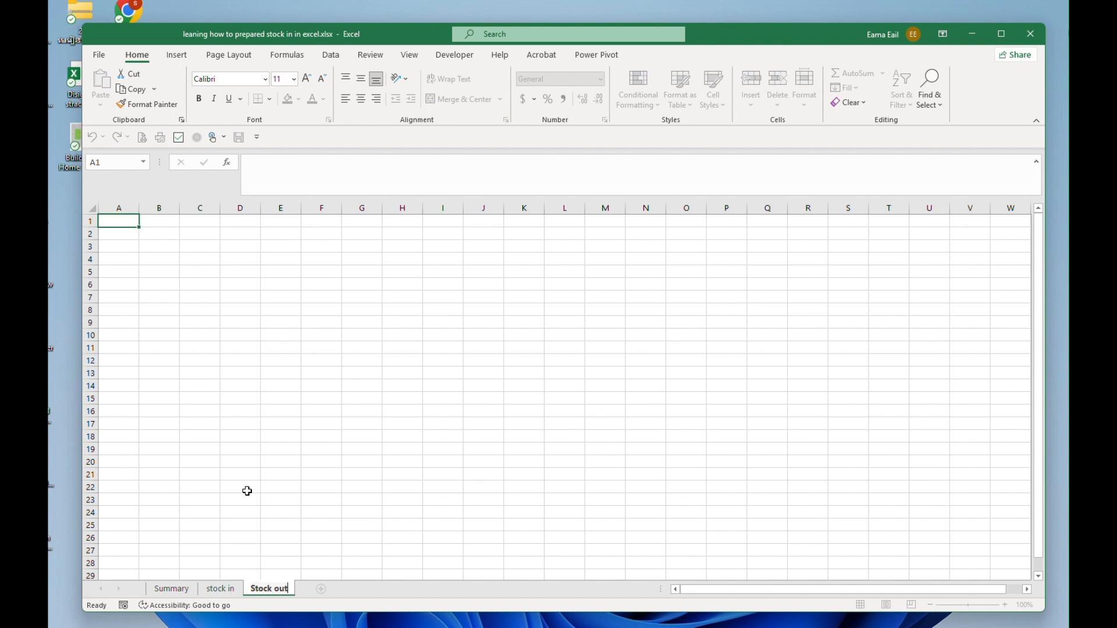
pyautogui.click(247, 491)
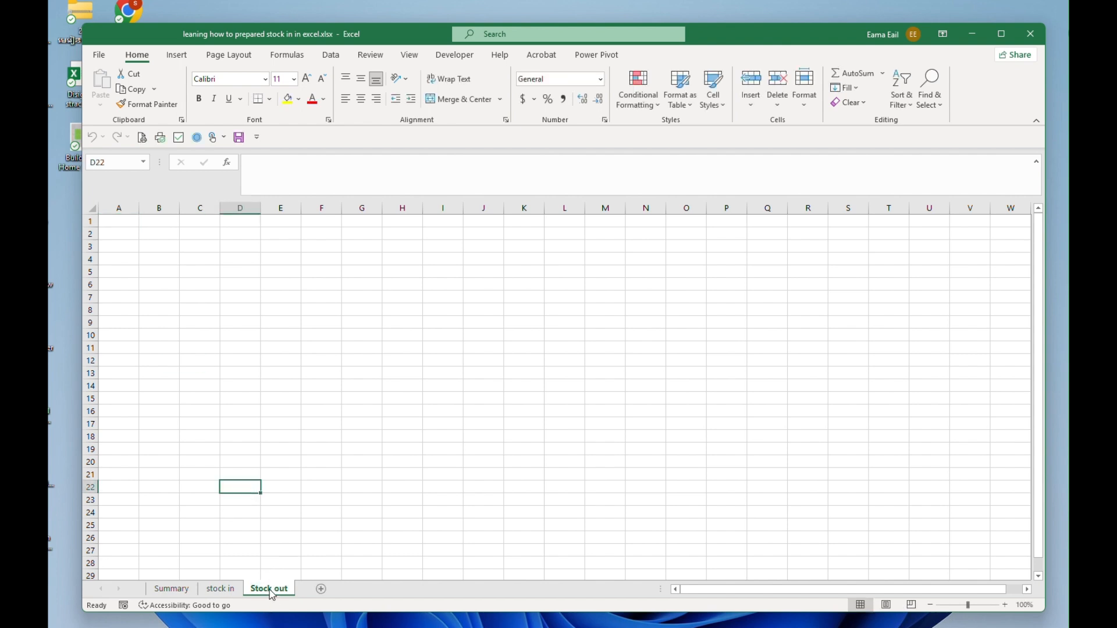
# Rename the Stock out sheet as "Issue out"
pyautogui.doubleClick(267, 591)
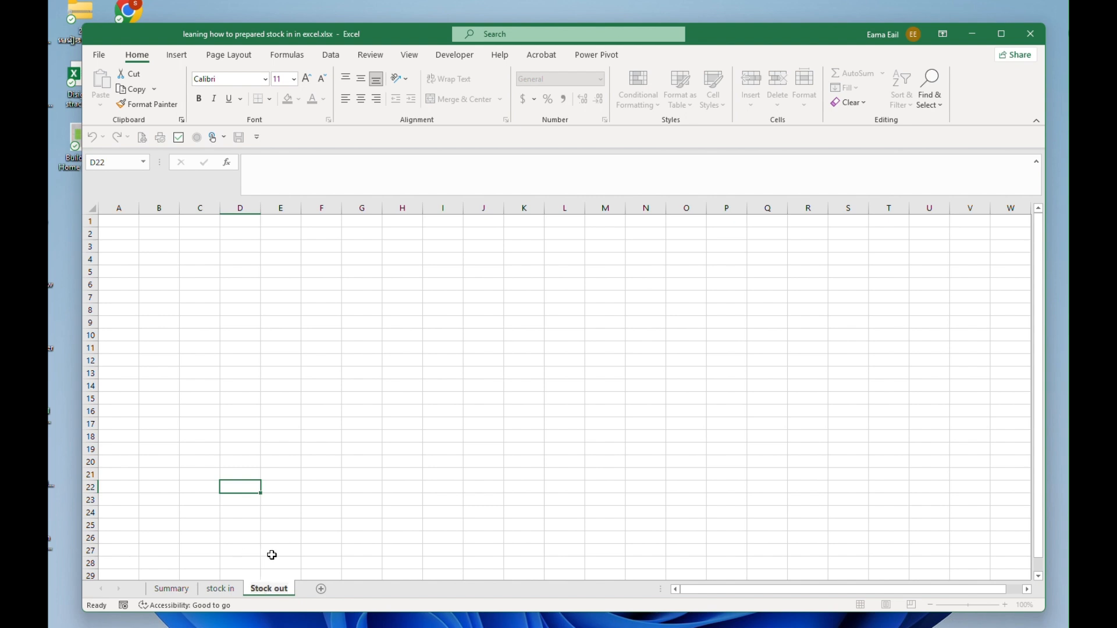
pyautogui.press('BackSpace')
pyautogui.press('BackSpace')
pyautogui.press('BackSpace')
pyautogui.press('BackSpace')
pyautogui.write('ssue')
pyautogui.click(343, 517)
# Rename the stock in sheet as "Receipt in"
pyautogui.click(214, 588)
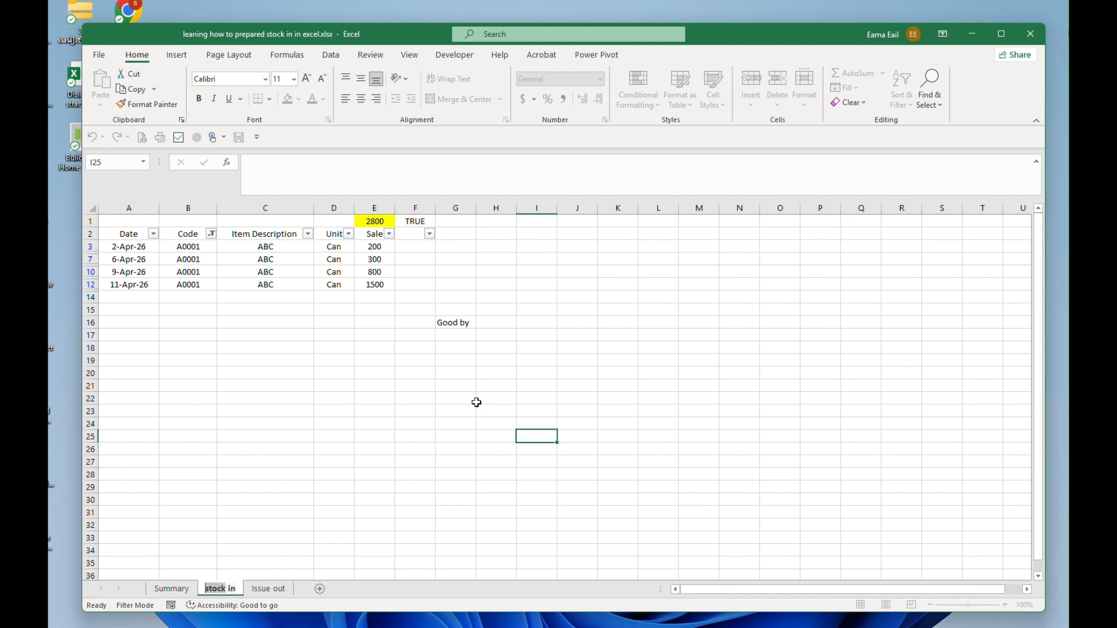
pyautogui.write('Rec')
pyautogui.write('eipt')
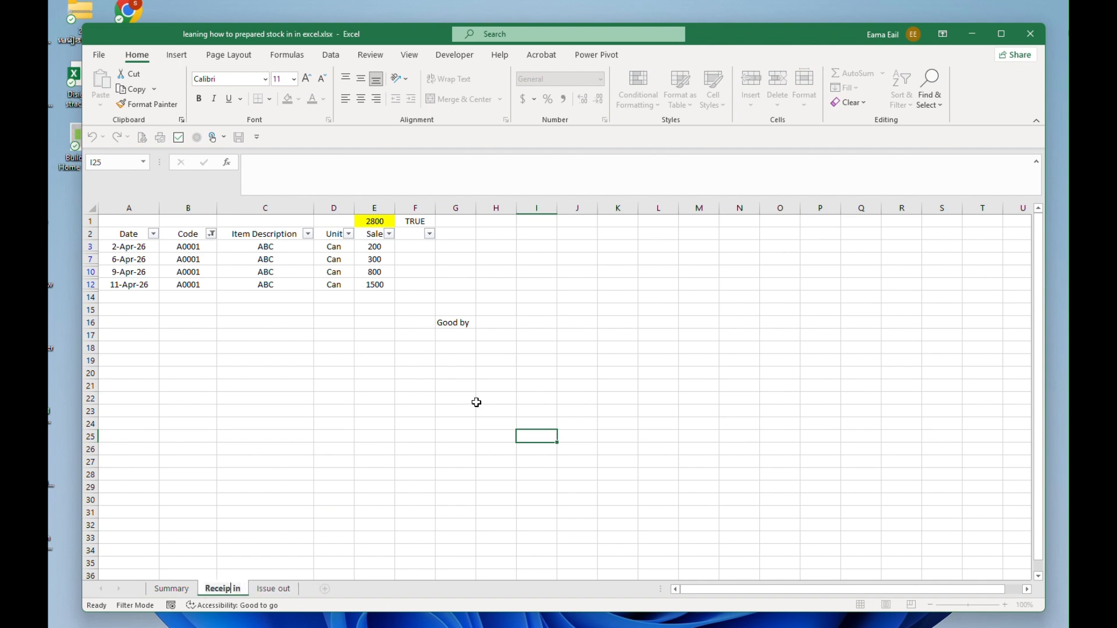
pyautogui.click(334, 399)
pyautogui.click(277, 588)
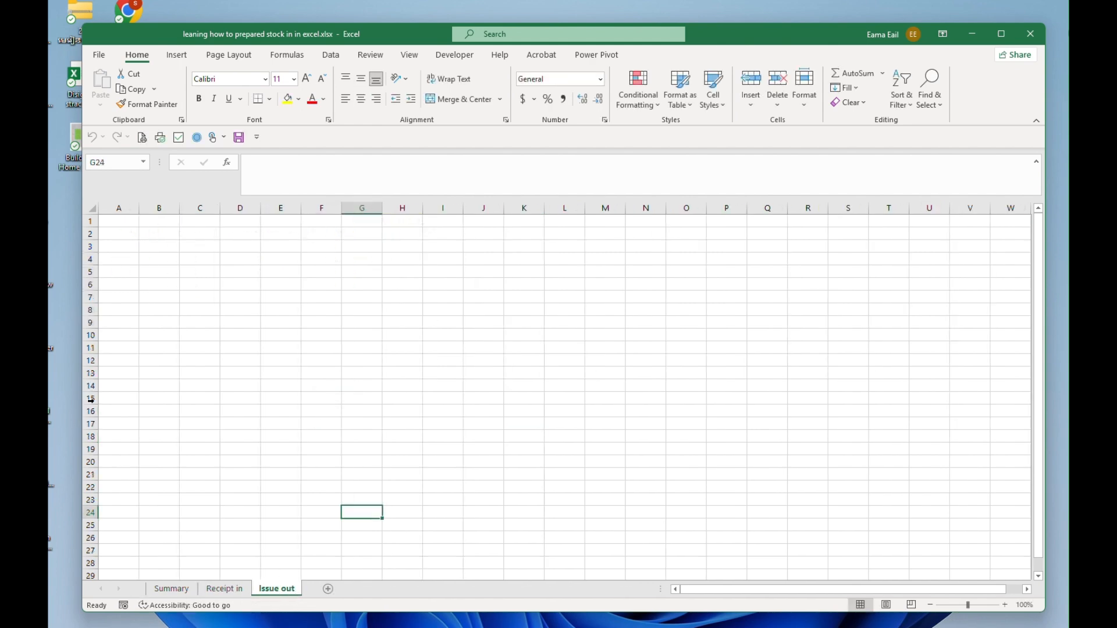
pyautogui.click(239, 588)
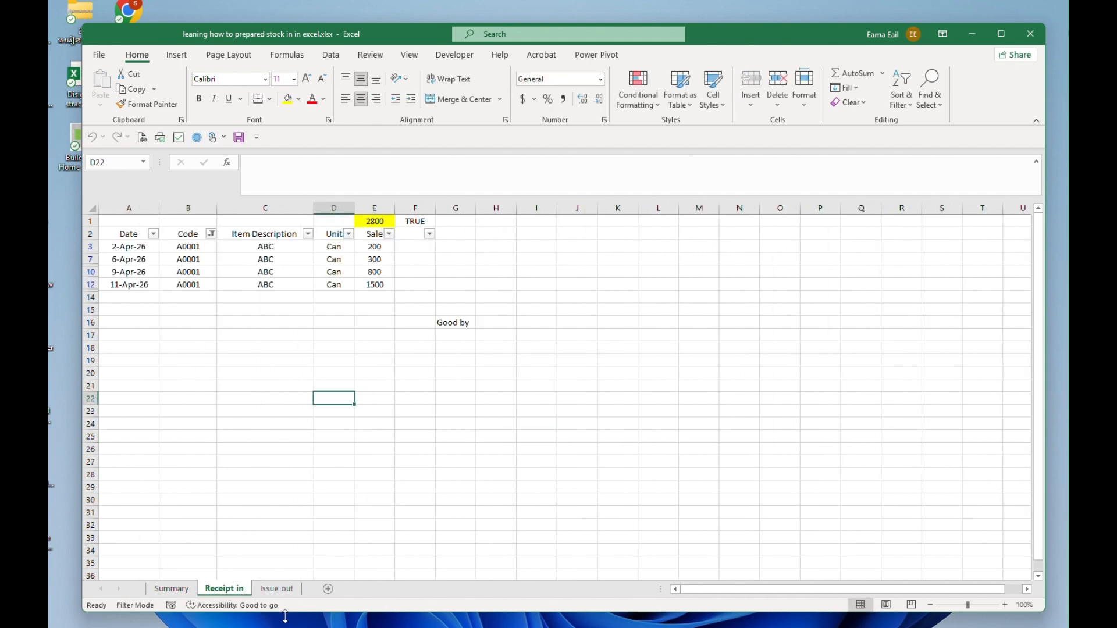
pyautogui.click(284, 590)
# Copy the Date to Sale header cells from the Receipt in sheet to cell B2 of the Issue out sheet
pyautogui.click(224, 589)
pyautogui.click(169, 271)
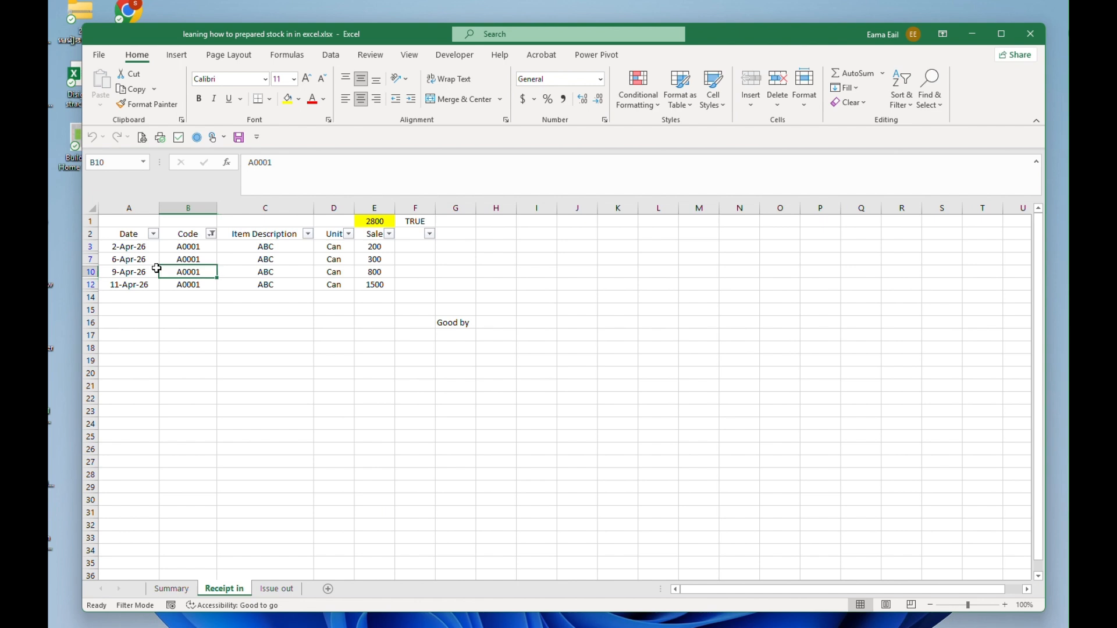
pyautogui.moveTo(142, 235); pyautogui.dragTo(385, 234)
pyautogui.hotkey('ctrl', 'c')
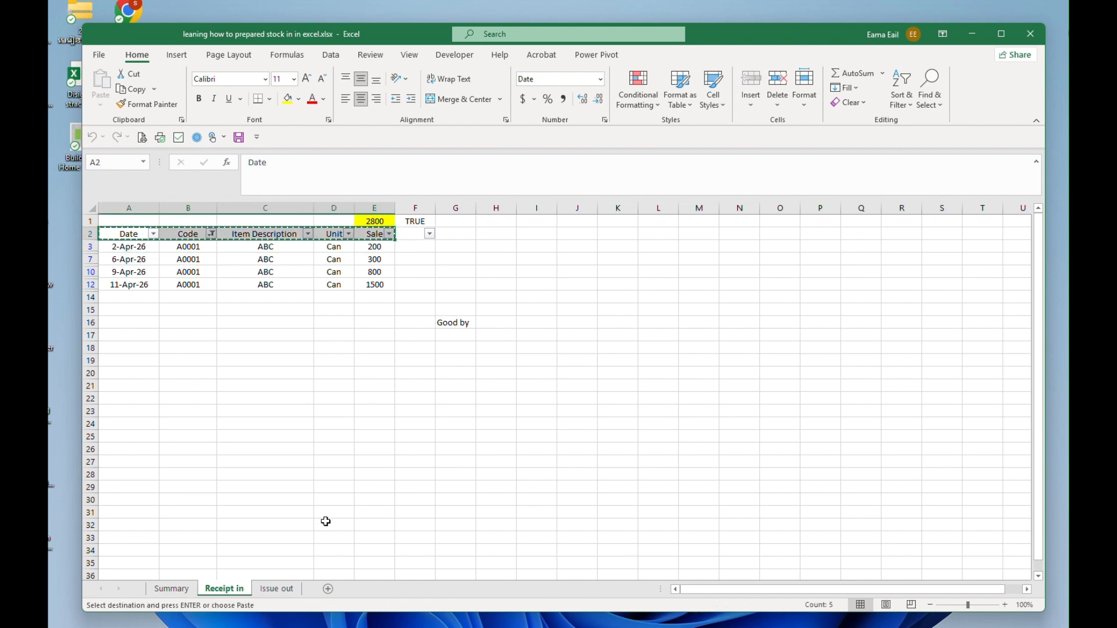
pyautogui.click(274, 589)
pyautogui.click(149, 232)
pyautogui.hotkey('ctrl', 'v')
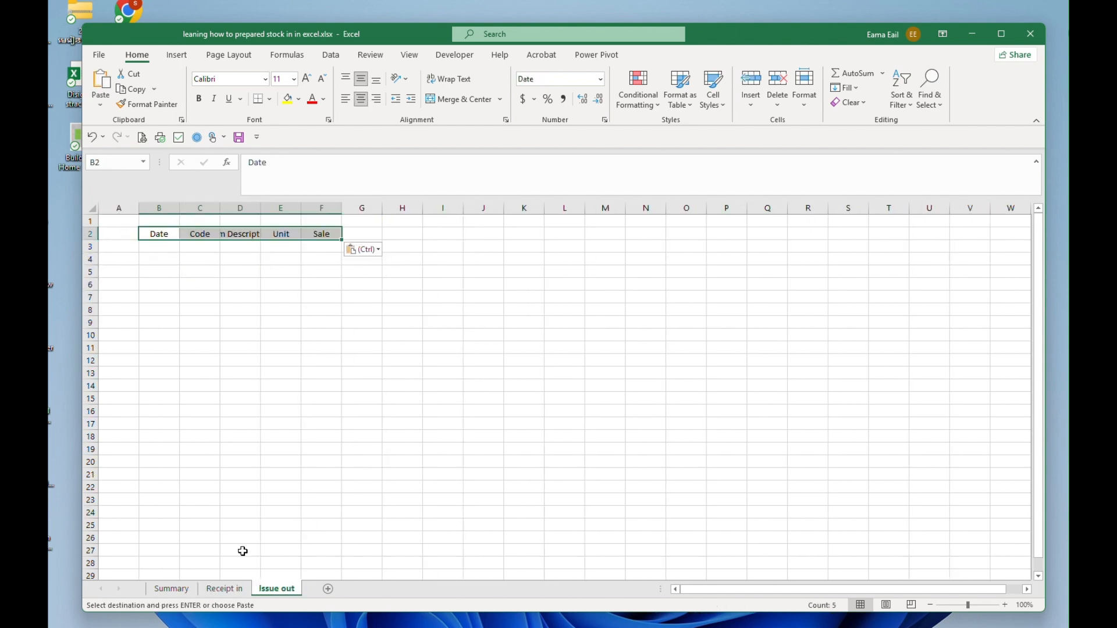
# Widen column D on the Issue out sheet to fit the Item Description header
pyautogui.click(234, 590)
pyautogui.click(346, 396)
pyautogui.click(277, 588)
pyautogui.click(240, 310)
pyautogui.moveTo(261, 208); pyautogui.dragTo(300, 218)
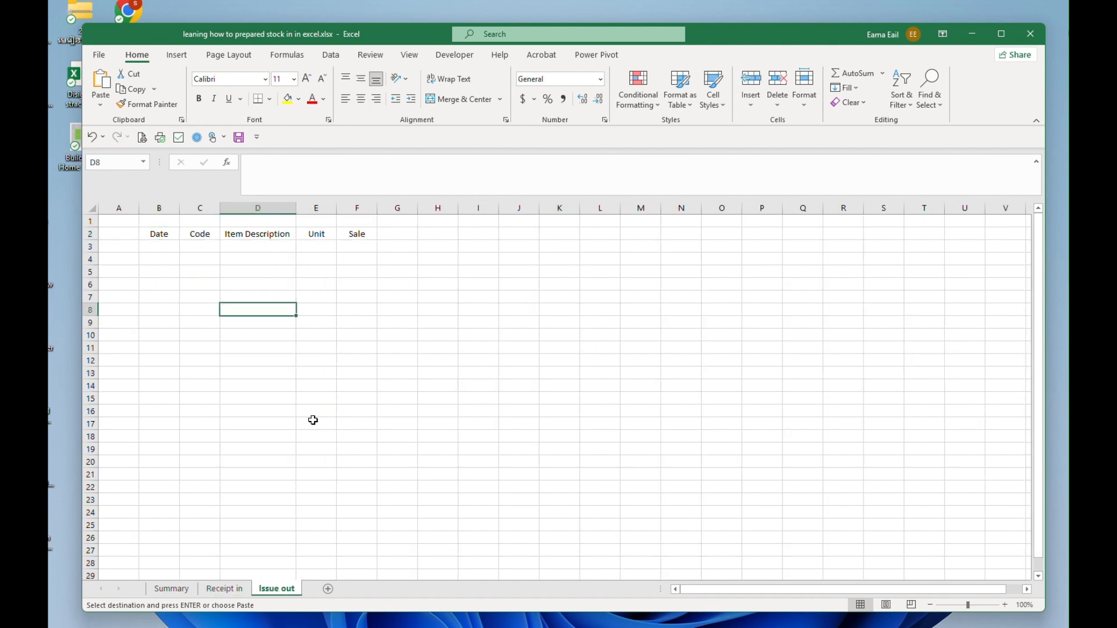
# Widen column E on the Receipt in sheet and change its Sale header to "purchase in"
pyautogui.click(224, 588)
pyautogui.click(347, 284)
pyautogui.click(387, 234)
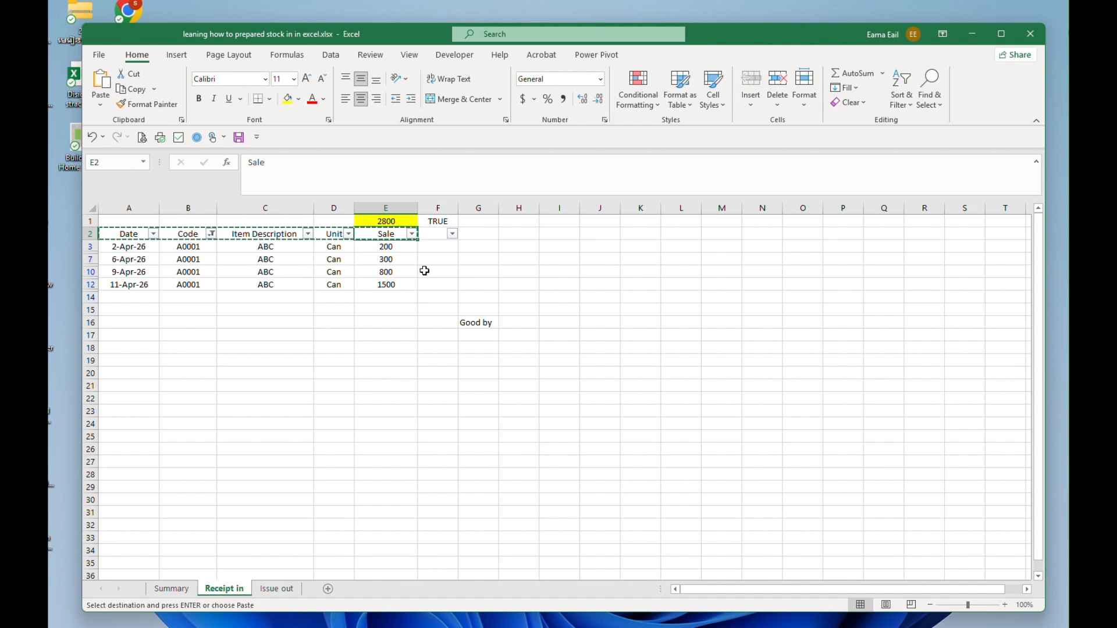
pyautogui.write('purch')
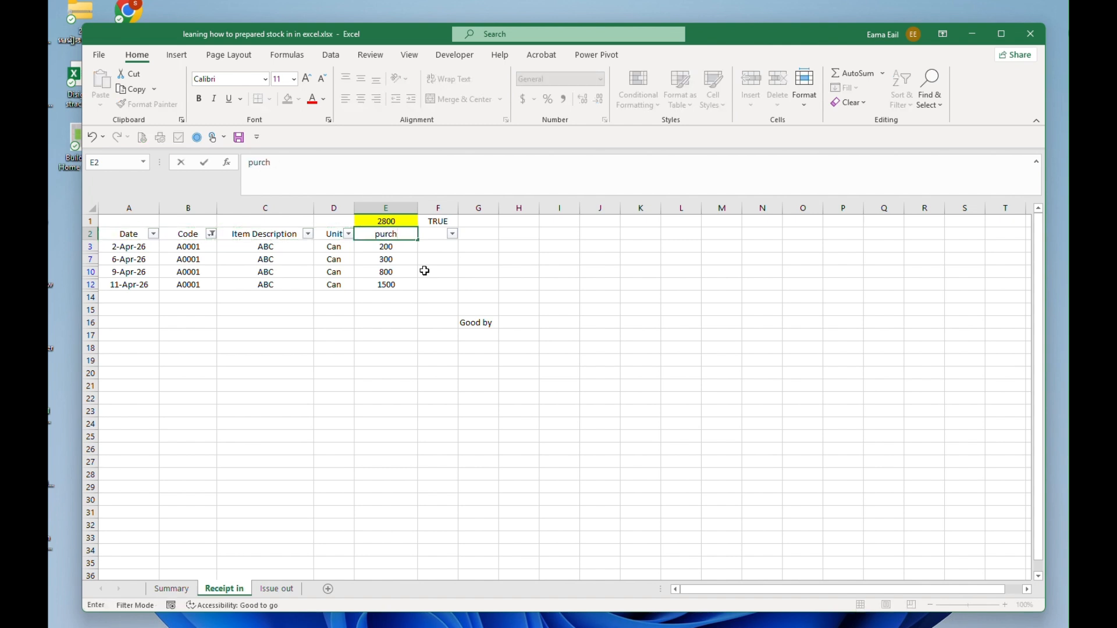
pyautogui.write('ase in')
pyautogui.press('Return')
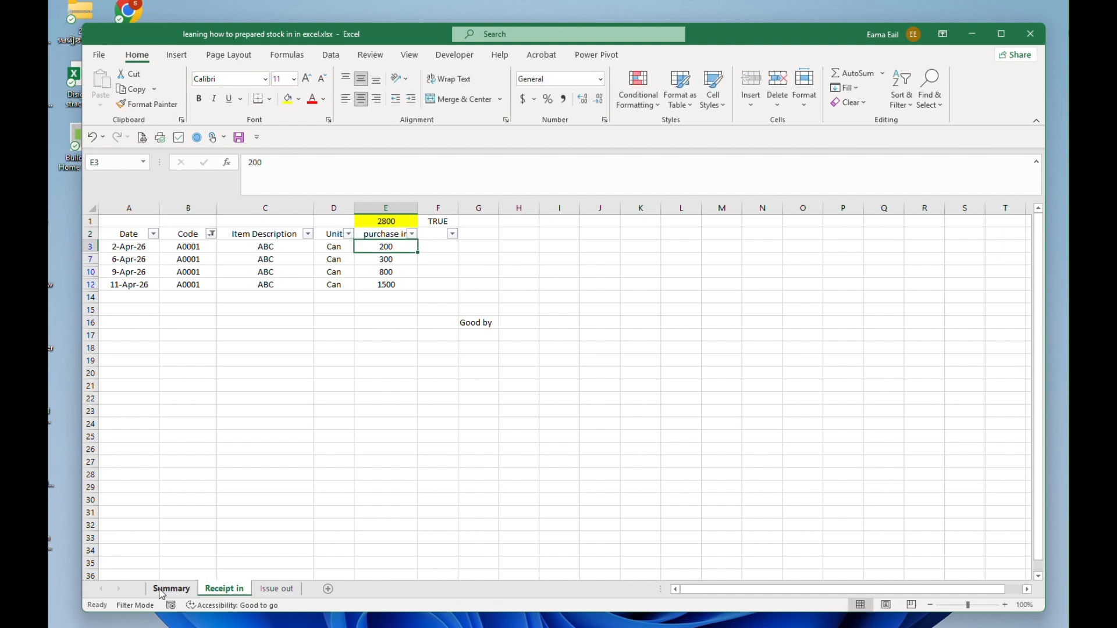
# Delete the stray "Good by" text from column G of the Receipt in sheet
pyautogui.click(441, 360)
pyautogui.moveTo(472, 311); pyautogui.dragTo(470, 339)
pyautogui.press('Delete')
# Widen the Item Description and Code columns on the Issue out sheet
pyautogui.click(277, 589)
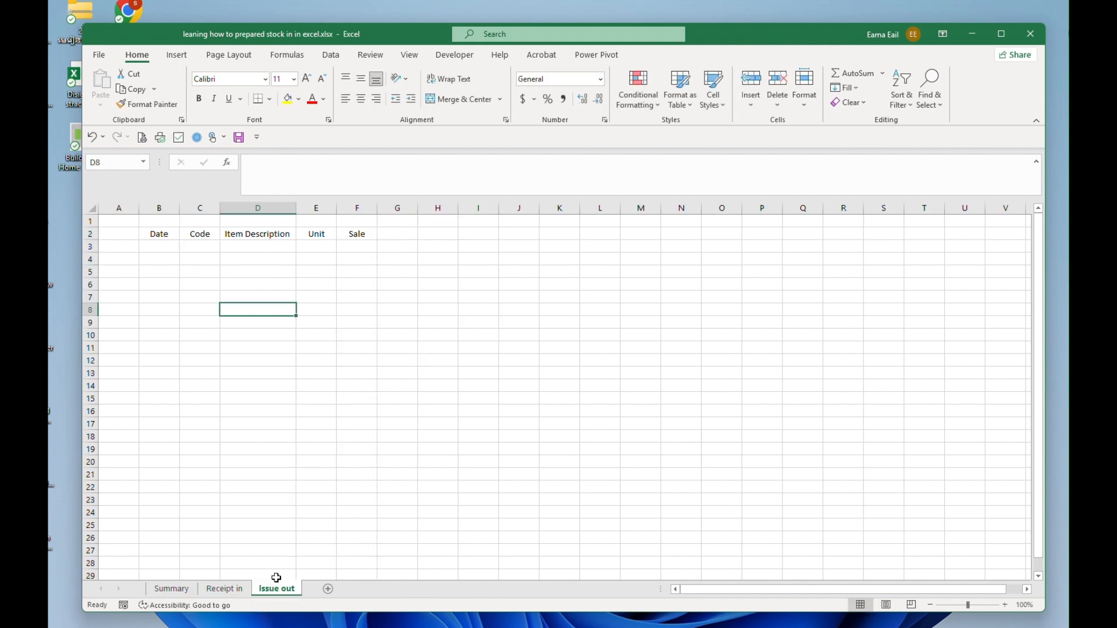
pyautogui.click(440, 286)
pyautogui.click(358, 235)
pyautogui.moveTo(296, 207); pyautogui.dragTo(321, 207)
pyautogui.moveTo(220, 210); pyautogui.dragTo(235, 210)
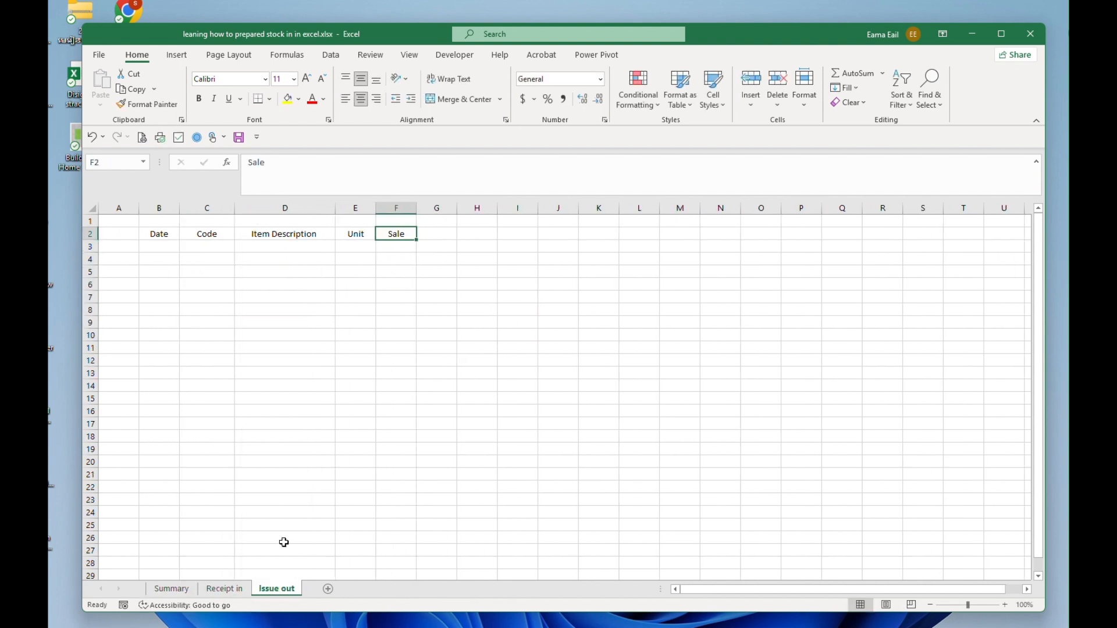
# Rename the Issue out sheet as "Sale out"
pyautogui.doubleClick(279, 589)
pyautogui.moveTo(281, 589); pyautogui.dragTo(260, 589)
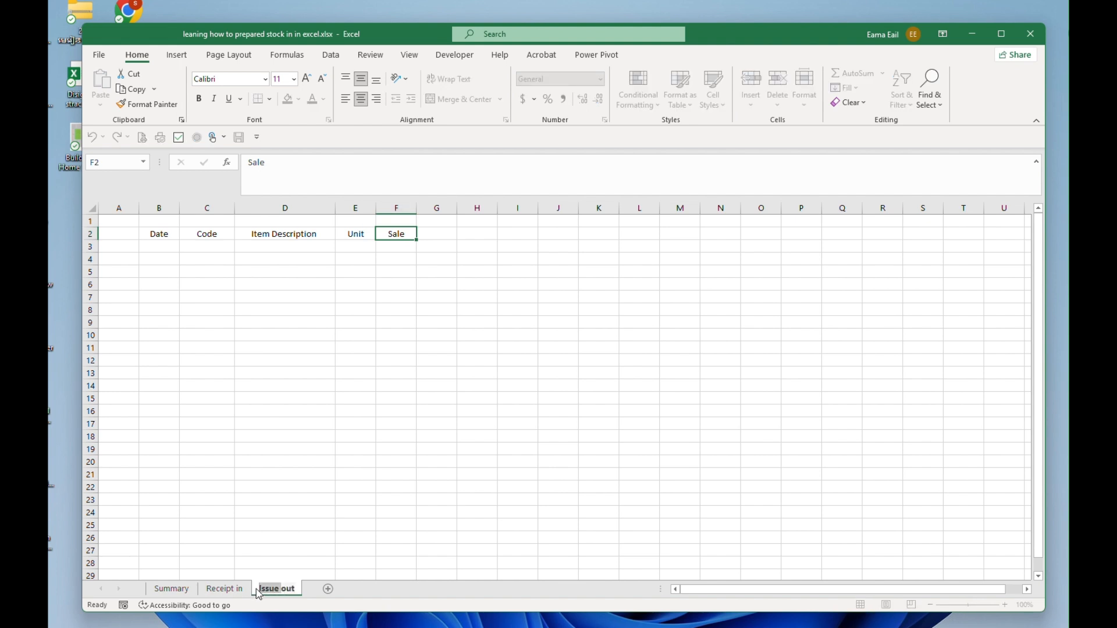
pyautogui.write('SAle')
pyautogui.press('BackSpace')
pyautogui.press('BackSpace')
pyautogui.press('BackSpace')
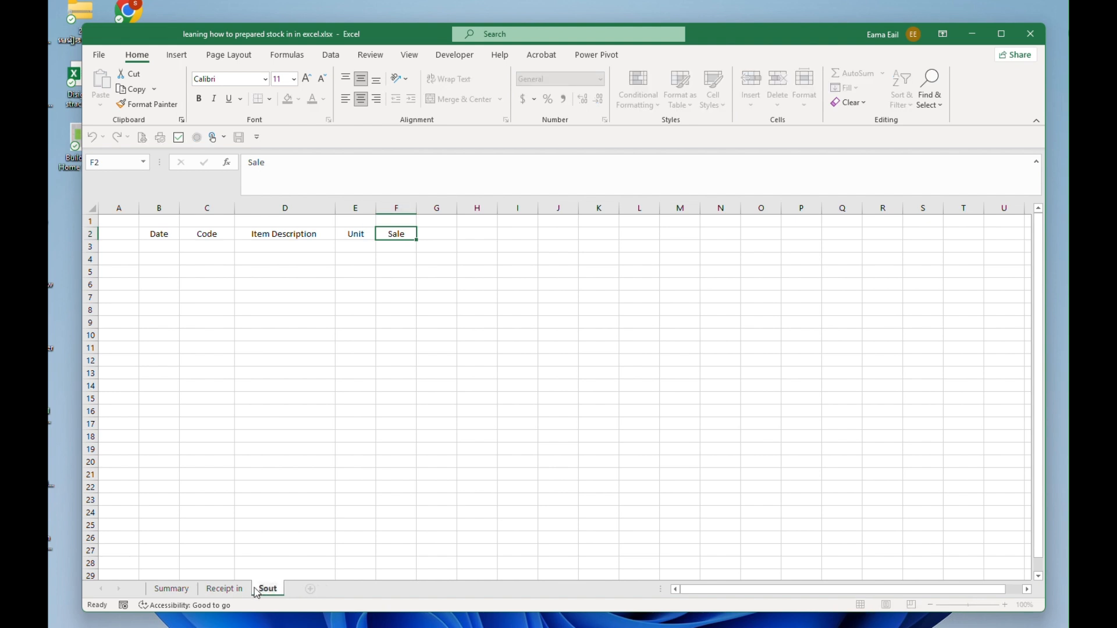
pyautogui.press('BackSpace')
pyautogui.write('Sale')
pyautogui.click(369, 310)
# Narrow empty column A and widen the Date column on the Sale out sheet
pyautogui.click(359, 258)
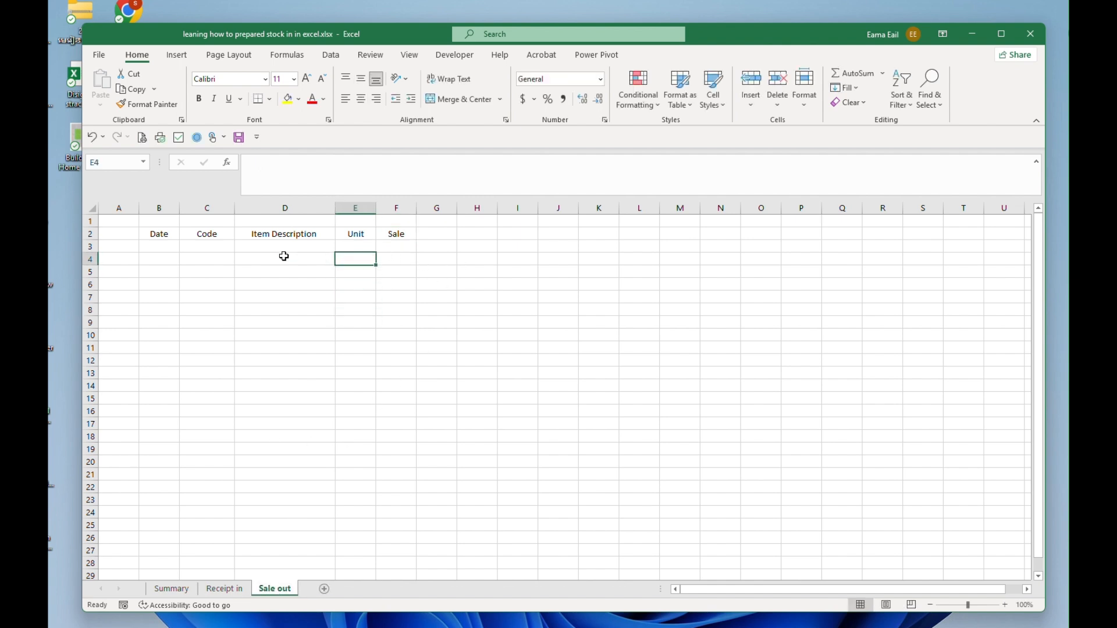
pyautogui.moveTo(181, 208); pyautogui.dragTo(128, 208)
pyautogui.click(172, 233)
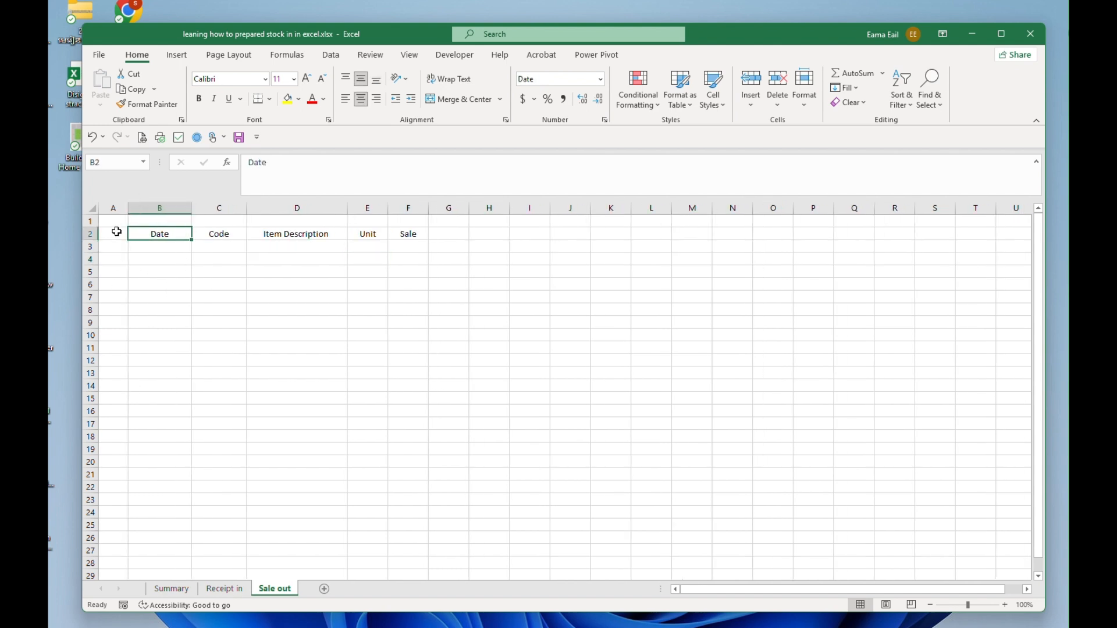
pyautogui.click(224, 589)
pyautogui.click(270, 588)
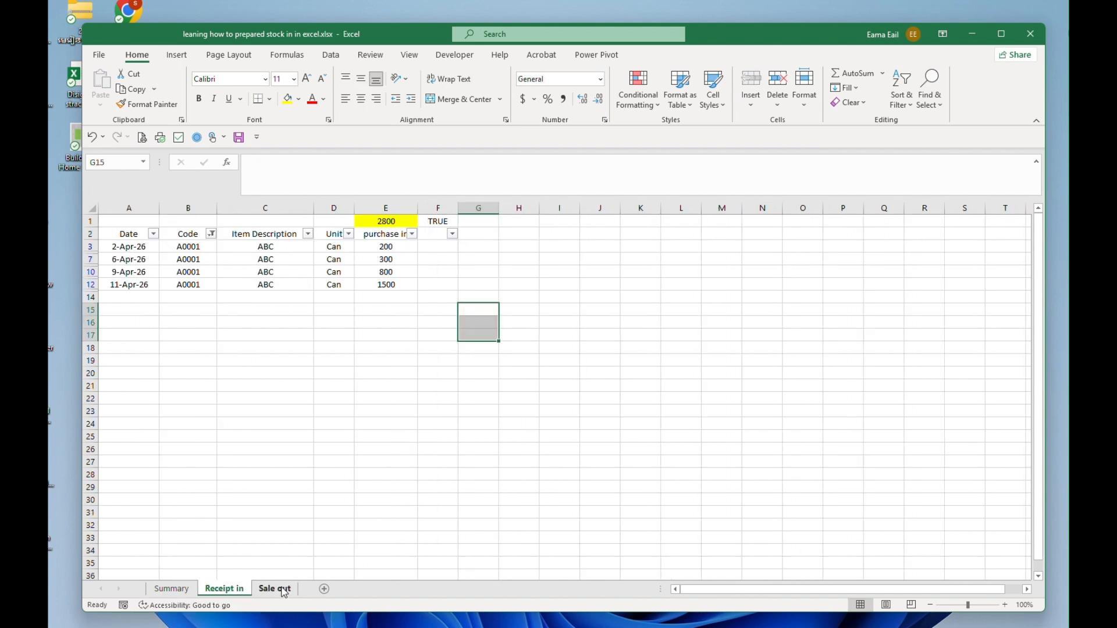
pyautogui.click(226, 245)
pyautogui.click(276, 245)
pyautogui.click(367, 245)
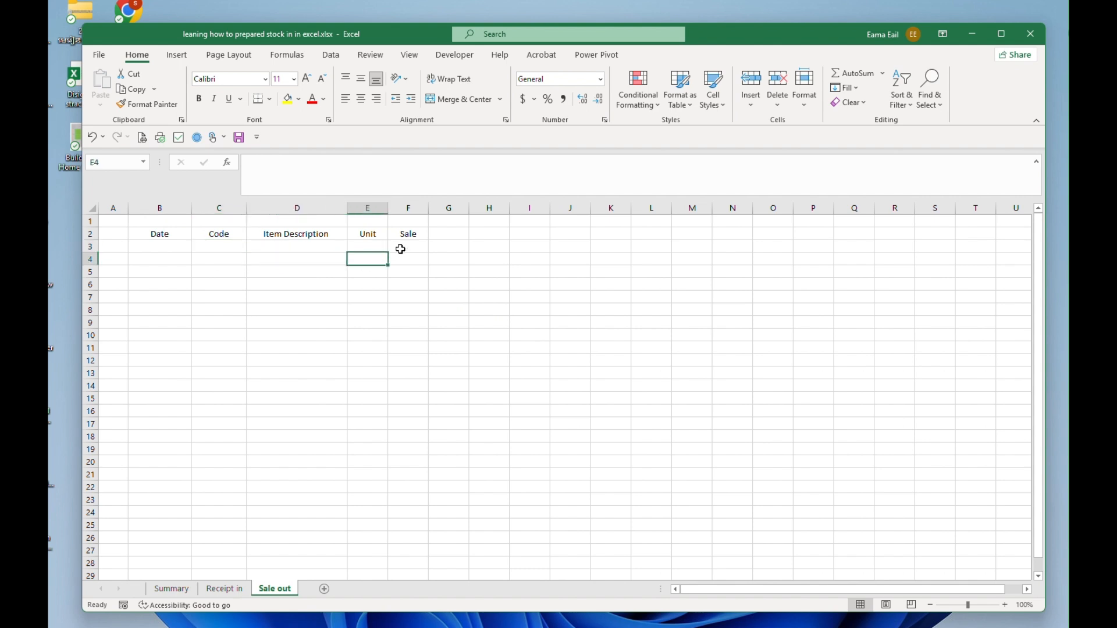
pyautogui.click(410, 236)
pyautogui.click(163, 246)
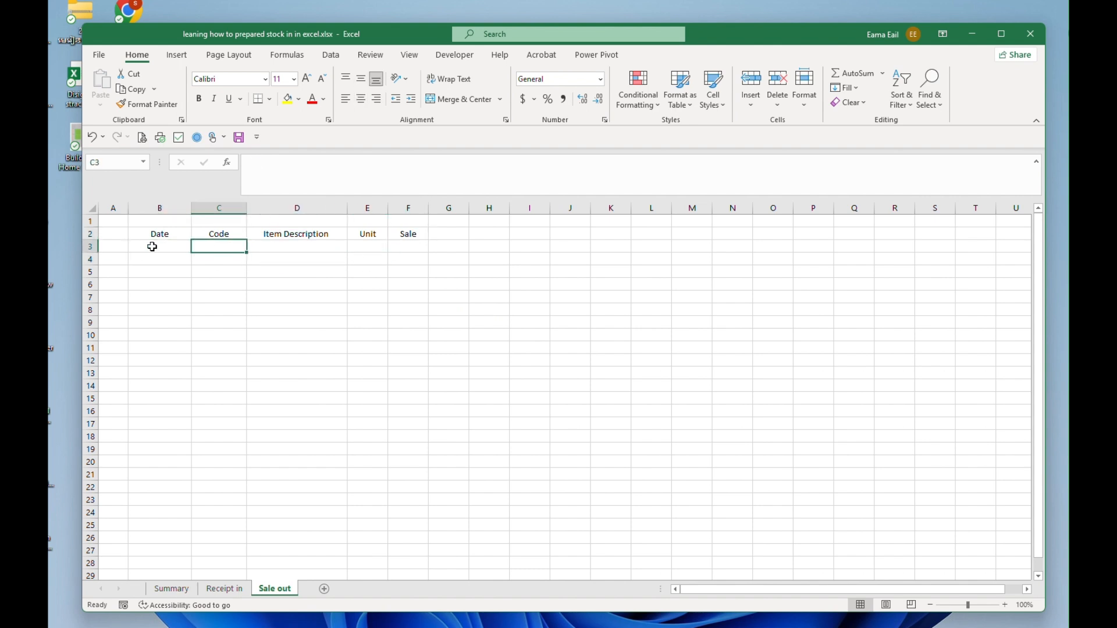
# Format cells B3 to B11 under the Date header of the Sale out sheet with a Date number format
pyautogui.moveTo(152, 247); pyautogui.dragTo(167, 343)
pyautogui.rightClick(167, 344)
pyautogui.click(206, 582)
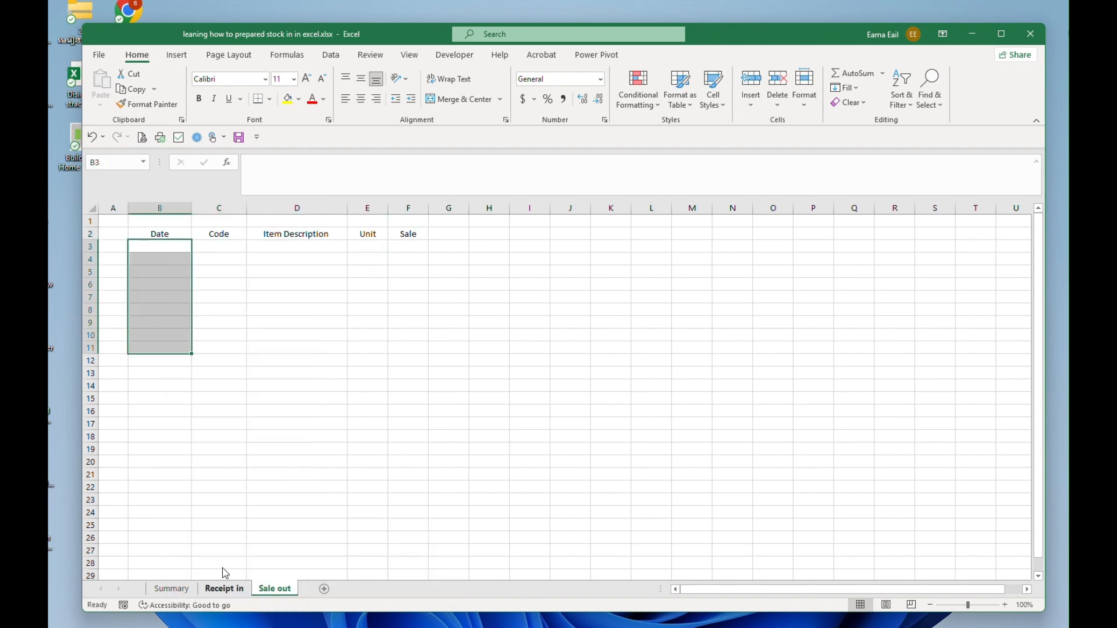
pyautogui.click(68, 426)
pyautogui.scroll(-2, 372, 478)
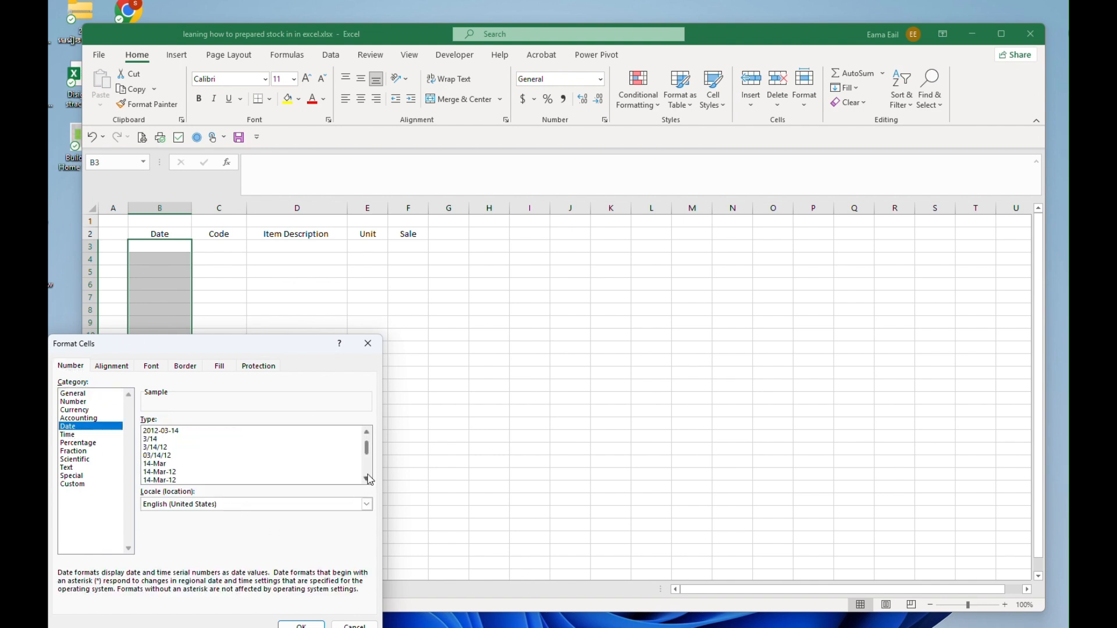
pyautogui.doubleClick(242, 465)
pyautogui.press('Right')
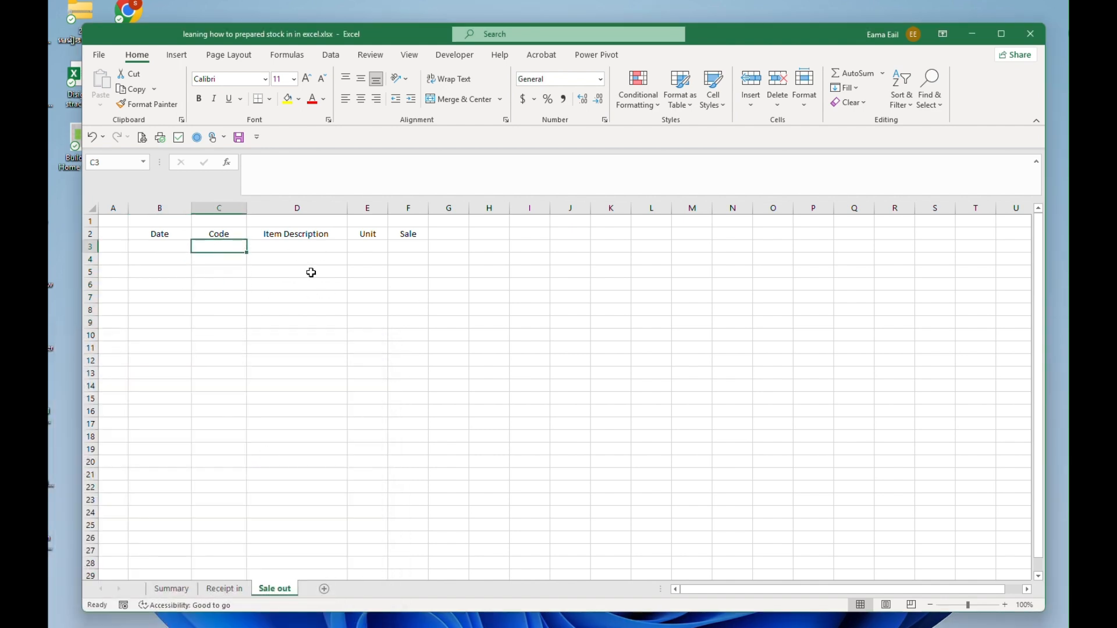
pyautogui.press('Right')
# Set the Code column filter on the Receipt in sheet to include all codes
pyautogui.click(233, 589)
pyautogui.click(282, 259)
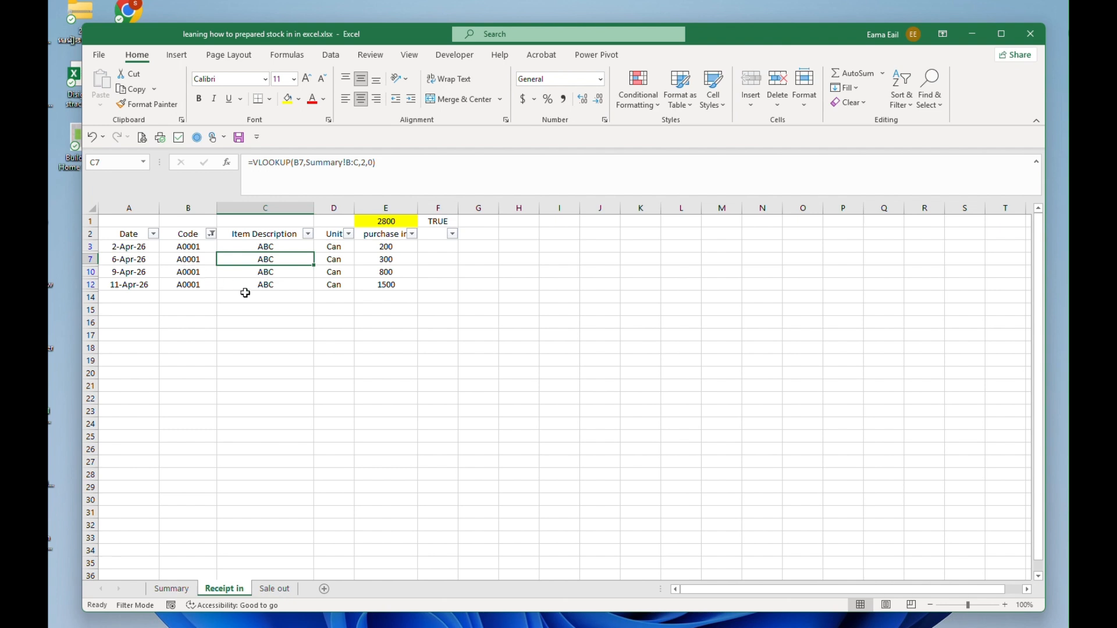
pyautogui.click(380, 260)
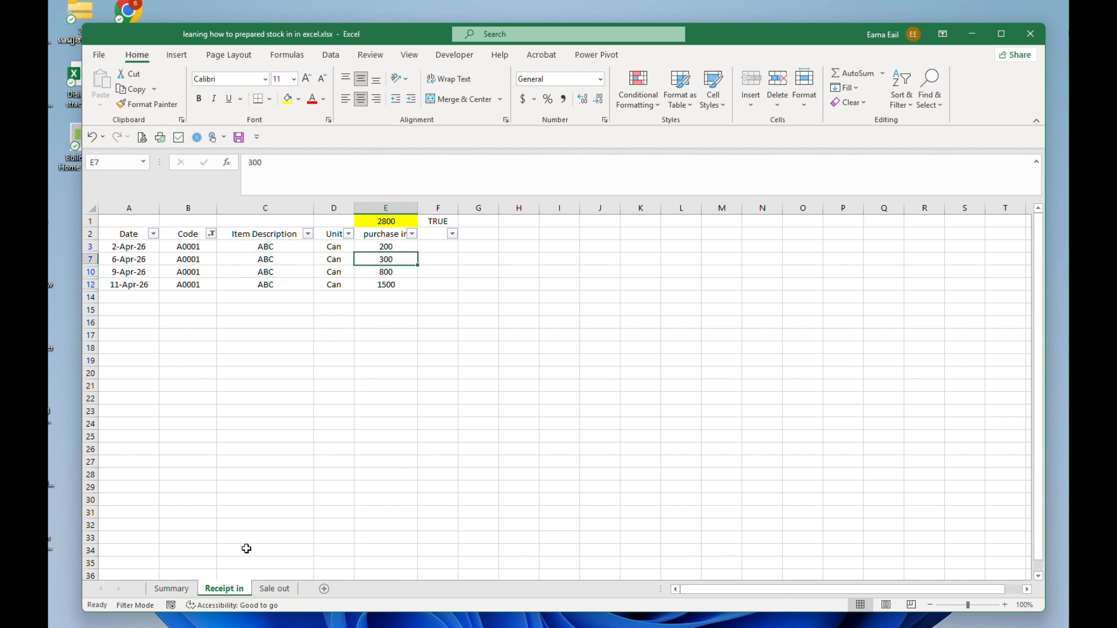
pyautogui.click(188, 248)
pyautogui.hotkey('ctrl', 'shift', 'Down')
pyautogui.click(211, 233)
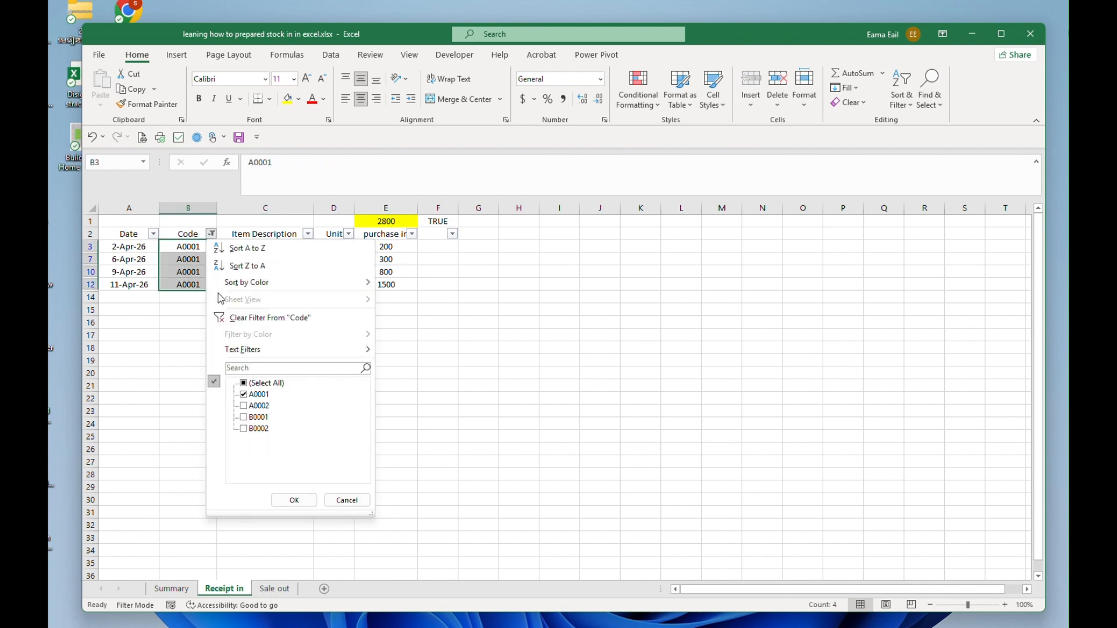
pyautogui.click(247, 382)
pyautogui.click(294, 498)
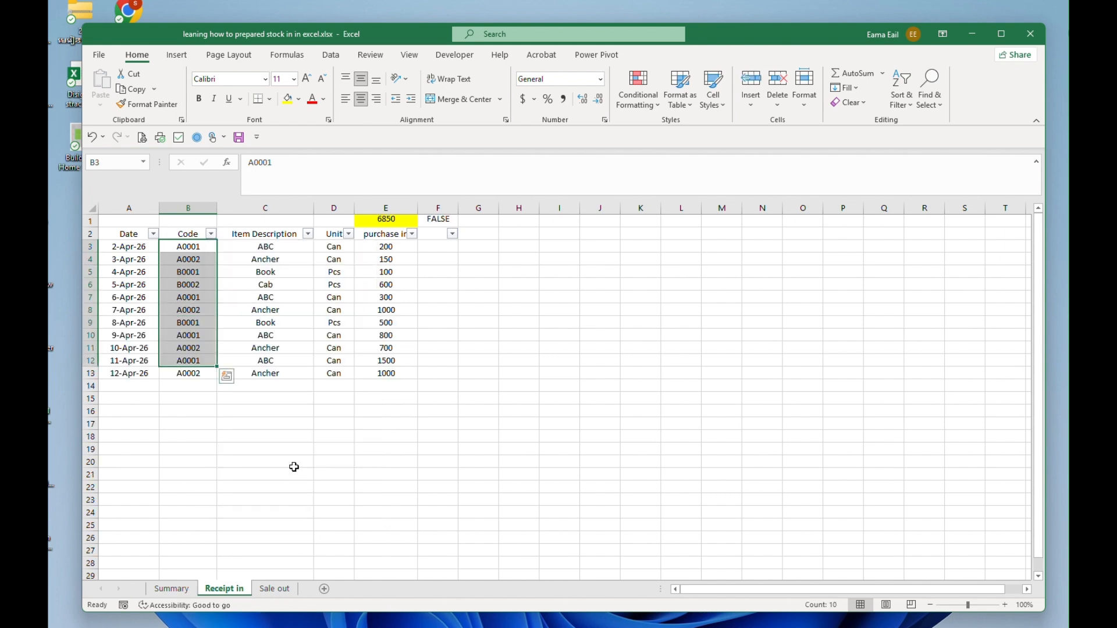
# Apply outline and inside borders to the range B2:F17 on the Sale out sheet
pyautogui.click(275, 589)
pyautogui.click(232, 246)
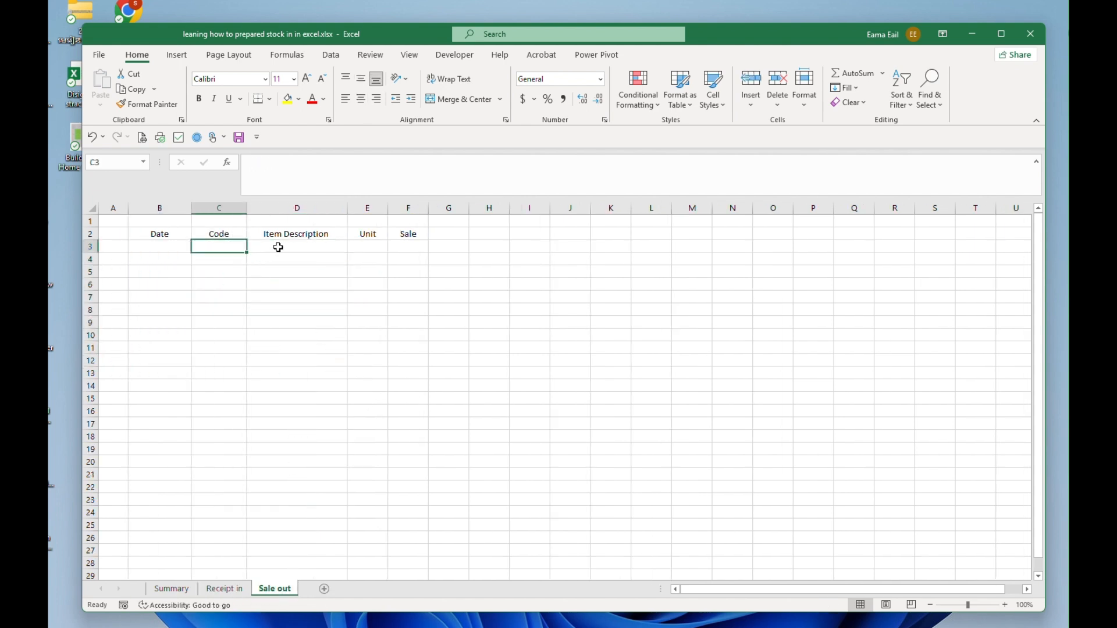
pyautogui.click(297, 246)
pyautogui.click(408, 247)
pyautogui.click(168, 250)
pyautogui.moveTo(187, 235); pyautogui.dragTo(429, 424)
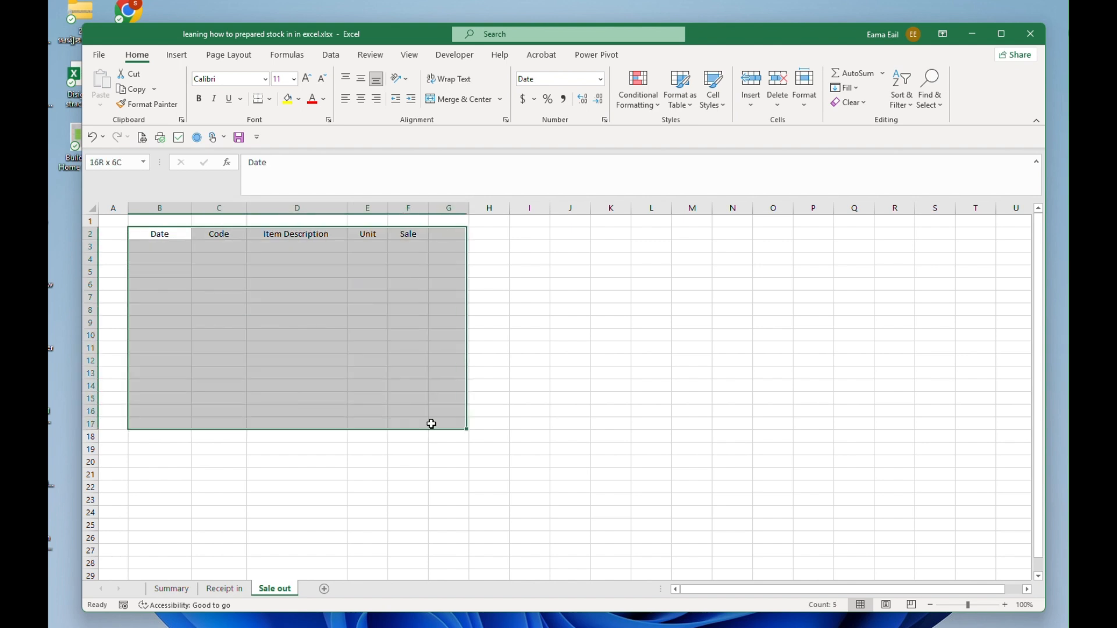
pyautogui.rightClick(296, 374)
pyautogui.click(371, 303)
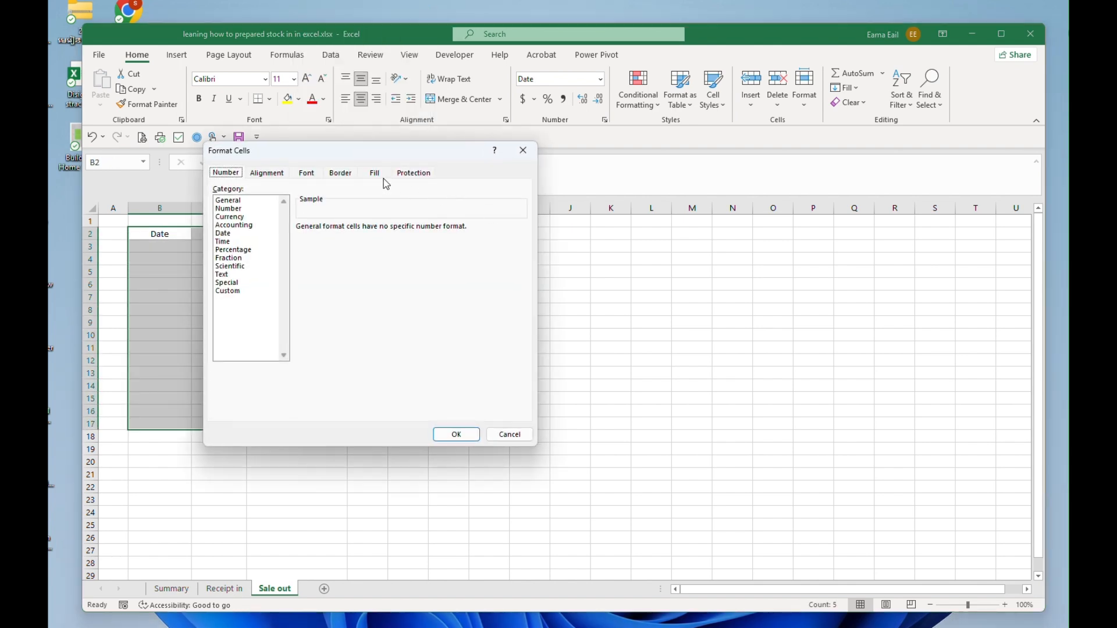
pyautogui.click(340, 172)
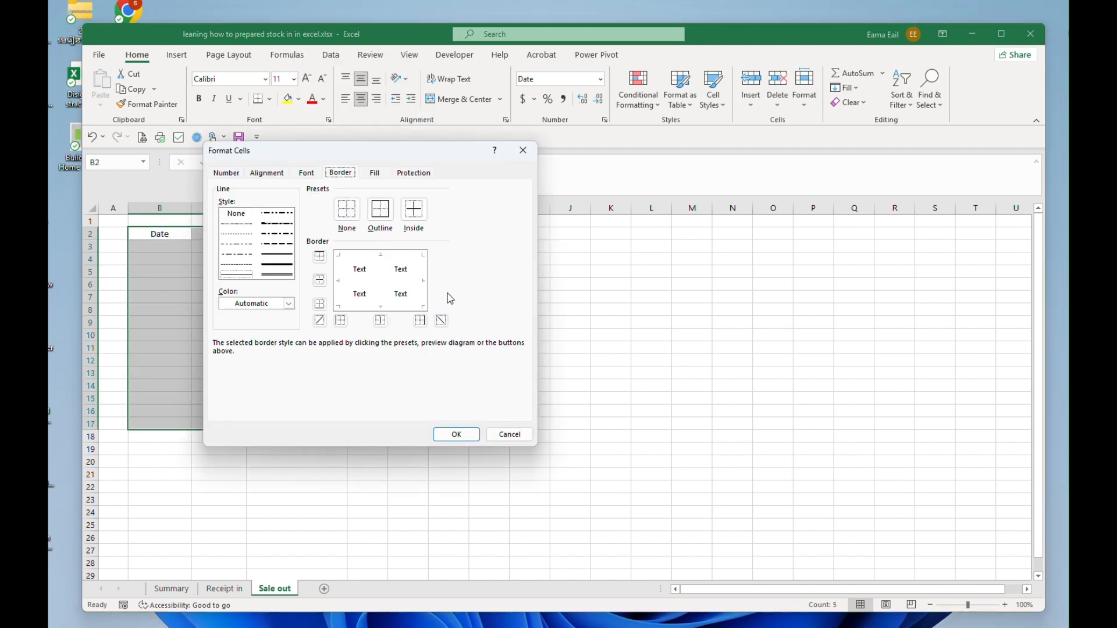
pyautogui.click(380, 213)
pyautogui.click(406, 217)
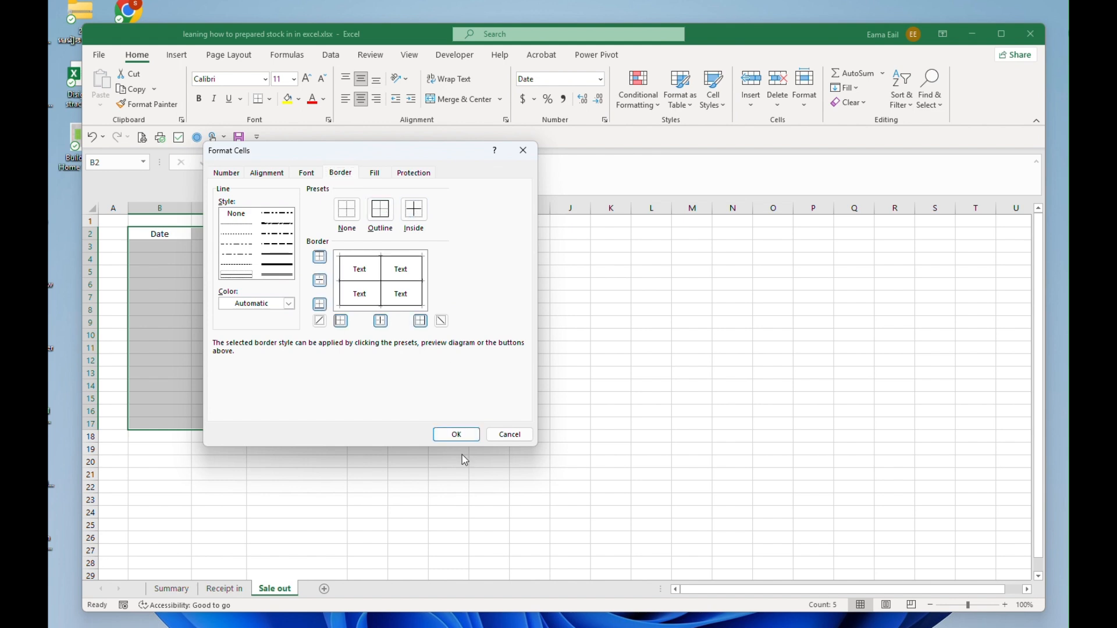
pyautogui.click(457, 435)
# Increase the height of rows 2 to 17 on the Sale out sheet slightly
pyautogui.click(199, 267)
pyautogui.moveTo(94, 234); pyautogui.dragTo(102, 420)
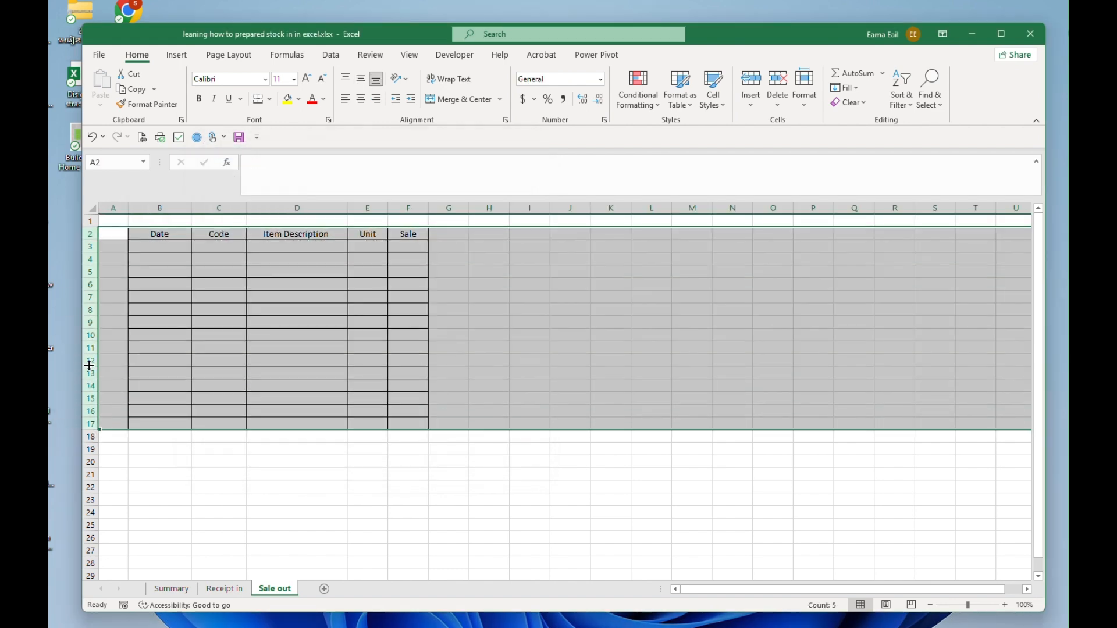
pyautogui.moveTo(90, 367); pyautogui.dragTo(93, 369)
pyautogui.click(298, 289)
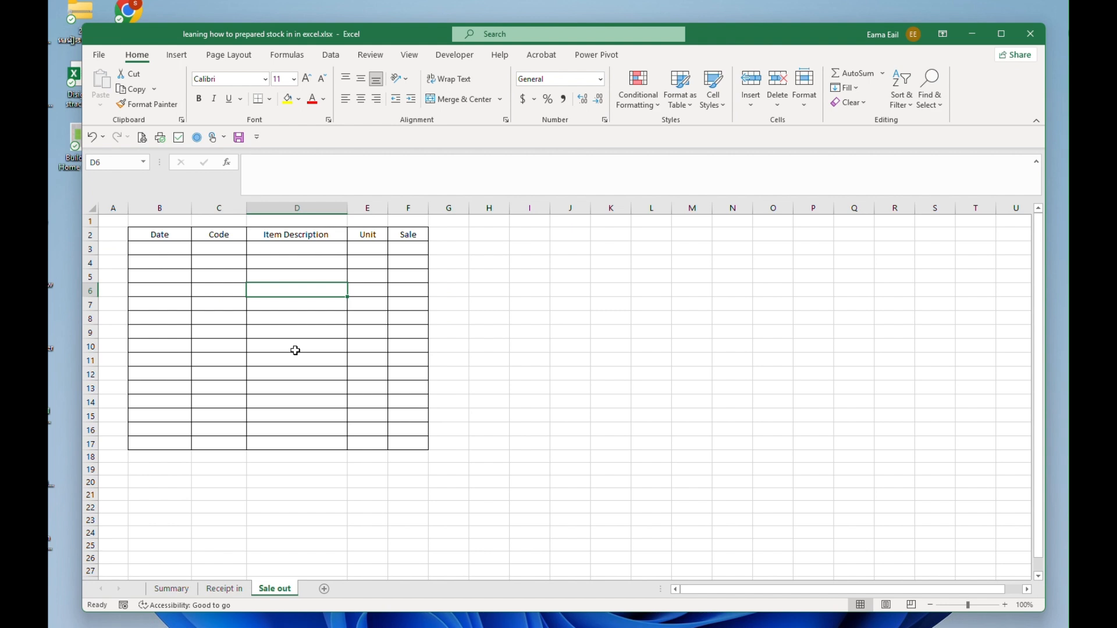
# Fill all cells of the Sale out sheet with white
pyautogui.click(221, 304)
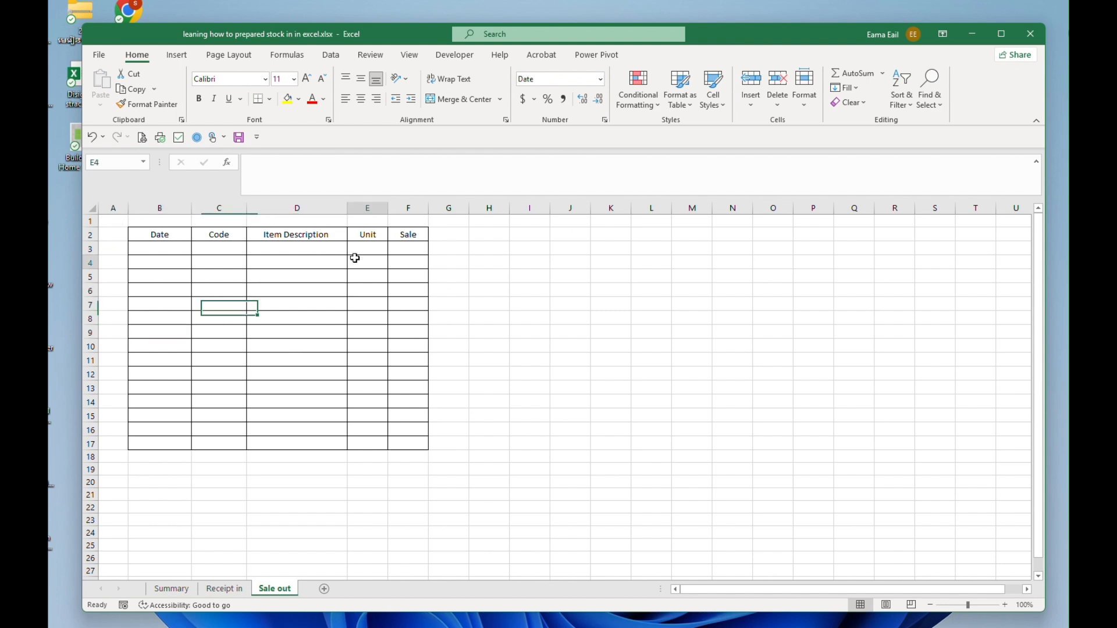
pyautogui.click(354, 254)
pyautogui.click(92, 207)
pyautogui.click(298, 99)
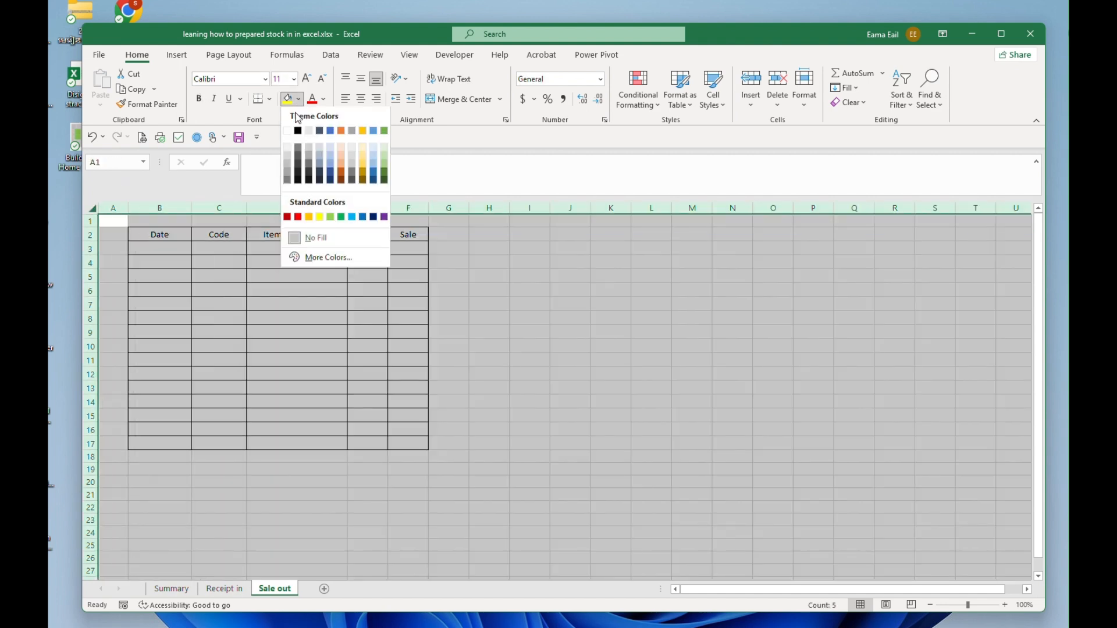
pyautogui.click(292, 142)
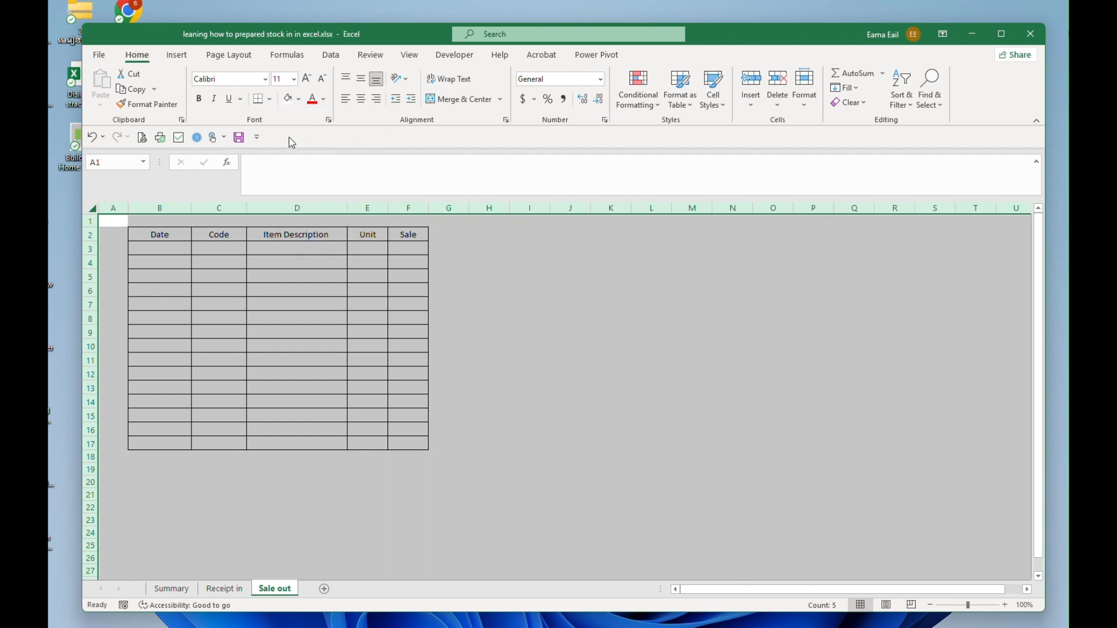
pyautogui.click(337, 345)
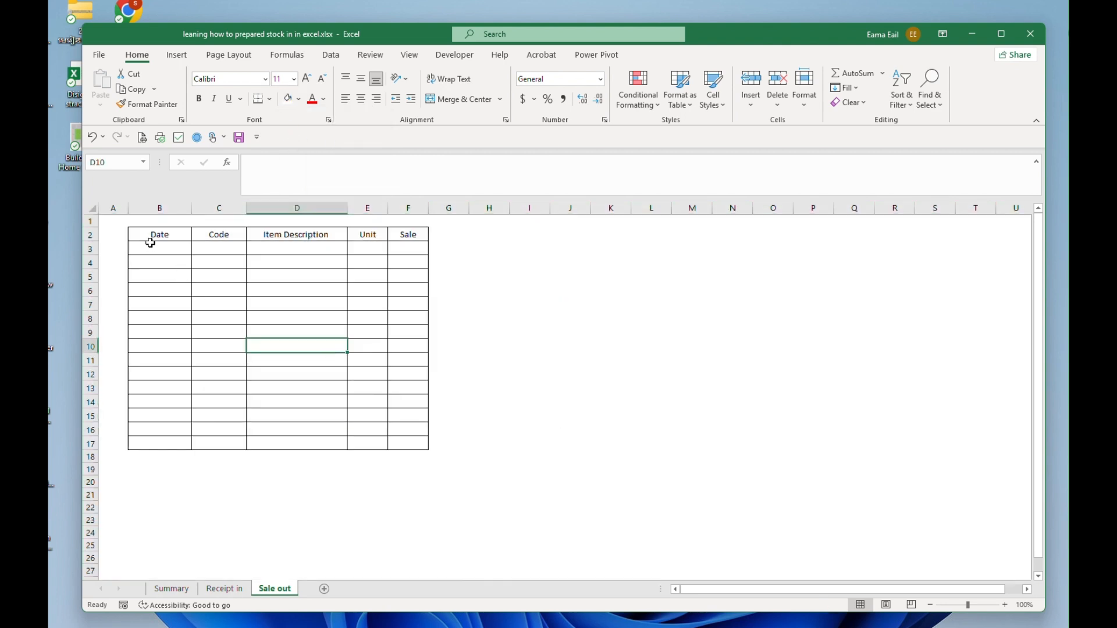
# Remove all borders from the range B2:F17 on the Sale out sheet
pyautogui.moveTo(151, 239)
pyautogui.mouseDown()
pyautogui.moveTo(364, 446)
pyautogui.moveTo(381, 403)
pyautogui.mouseUp()
pyautogui.rightClick(381, 404)
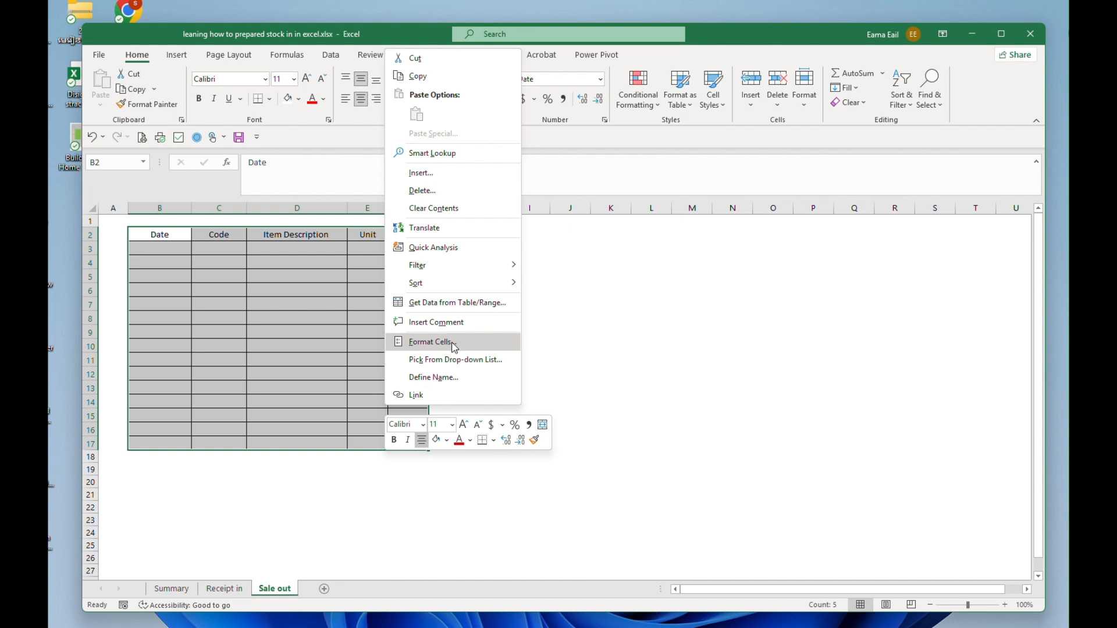
pyautogui.click(292, 125)
pyautogui.click(270, 98)
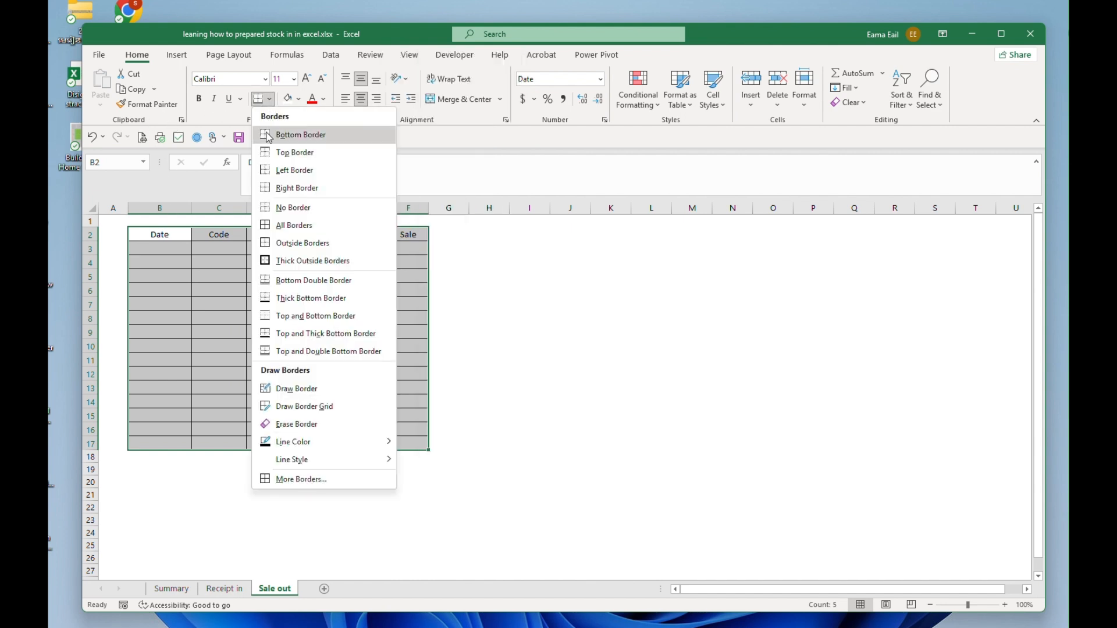
pyautogui.click(274, 204)
pyautogui.click(297, 318)
pyautogui.click(137, 250)
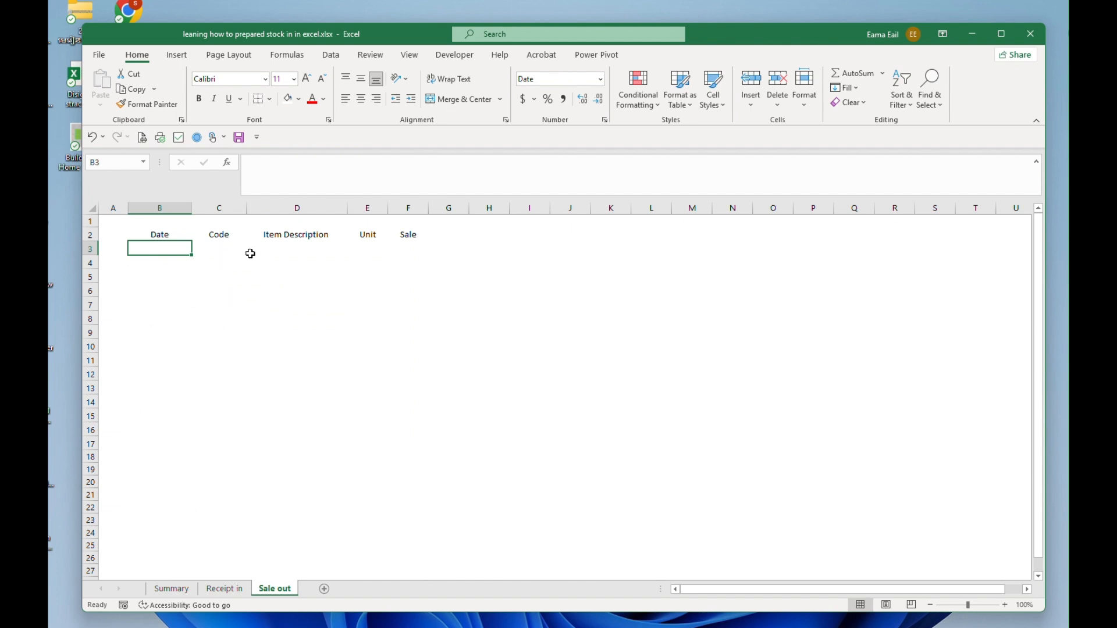
# Enter the date 4-10-26 in cell B3 of the Sale out sheet
pyautogui.click(222, 259)
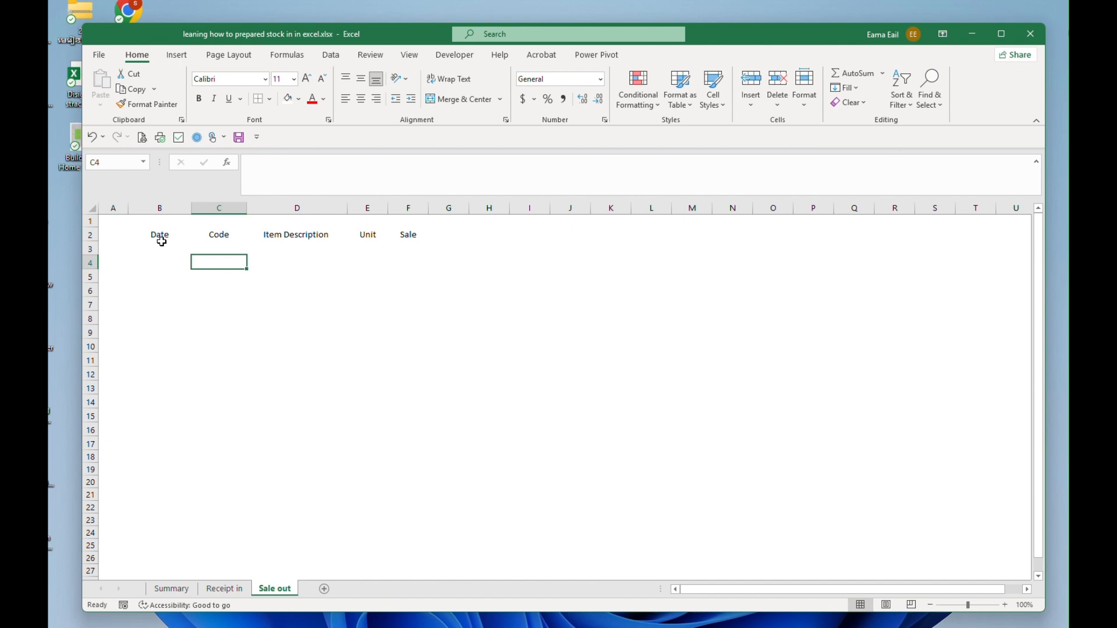
pyautogui.click(158, 248)
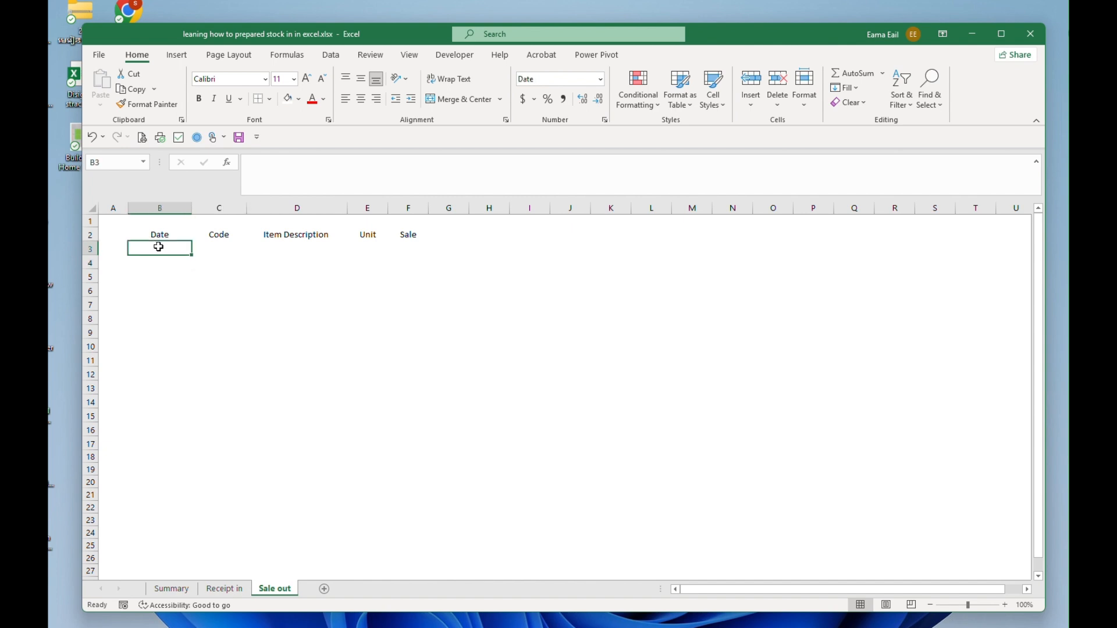
pyautogui.click(224, 588)
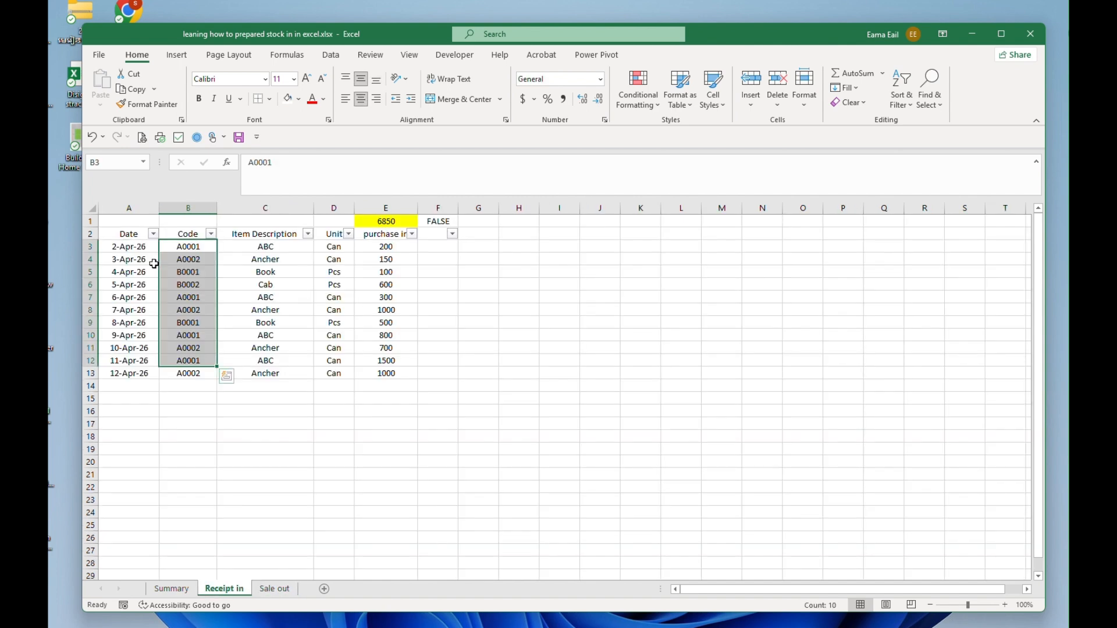
pyautogui.click(274, 588)
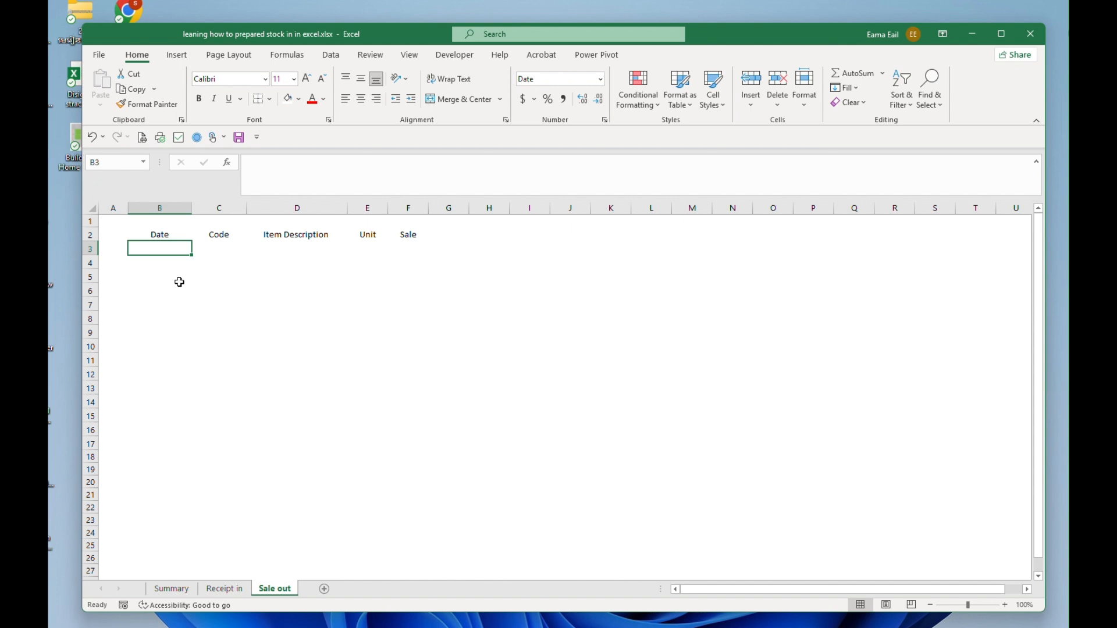
pyautogui.write('4-10-26')
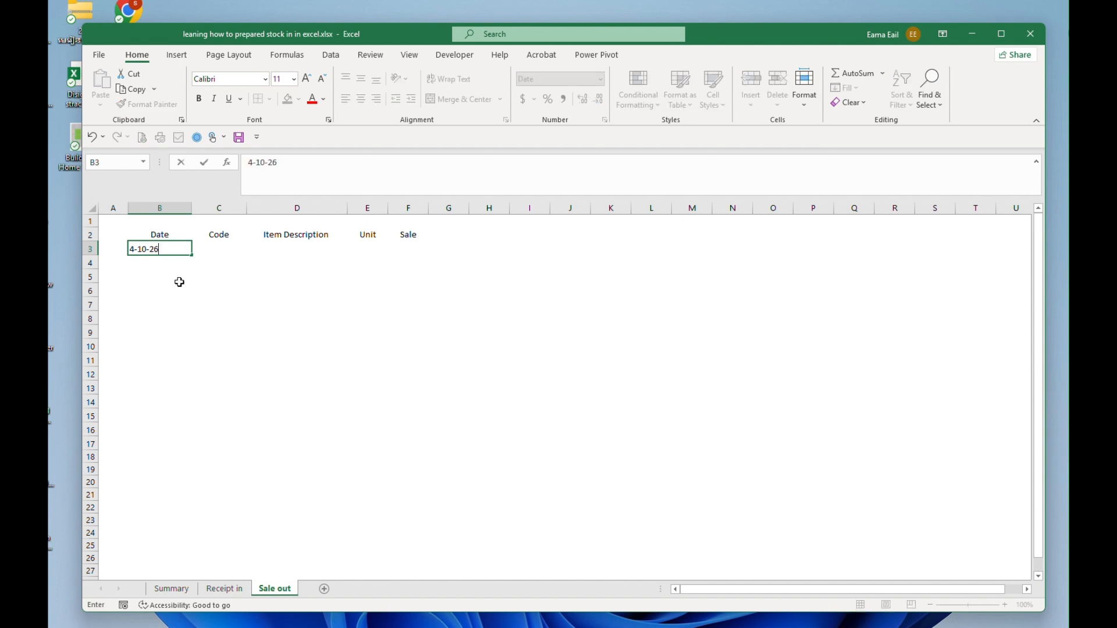
pyautogui.press('Tab')
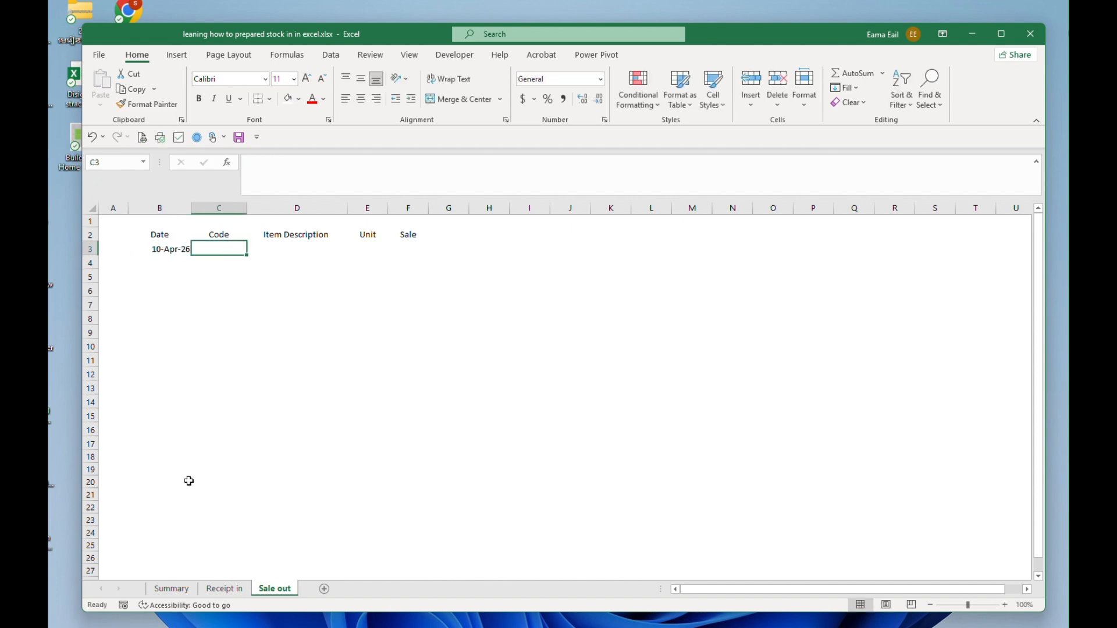
# Copy the codes A0002, B0001 and B0002 from the Receipt in sheet to C3:C5 of Sale out and fill the date down to B5
pyautogui.click(224, 588)
pyautogui.moveTo(188, 259)
pyautogui.mouseDown()
pyautogui.moveTo(188, 284)
pyautogui.moveTo(171, 272)
pyautogui.mouseUp()
pyautogui.hotkey('ctrl', 'c')
pyautogui.click(275, 589)
pyautogui.rightClick(222, 249)
pyautogui.click(274, 316)
pyautogui.hotkey('ctrl', 'd')
# Widen the Date, Code and Item Description columns on the Sale out sheet
pyautogui.click(291, 249)
pyautogui.click(395, 251)
pyautogui.moveTo(312, 251); pyautogui.dragTo(368, 278)
pyautogui.moveTo(247, 209); pyautogui.dragTo(259, 209)
pyautogui.moveTo(359, 208); pyautogui.dragTo(380, 208)
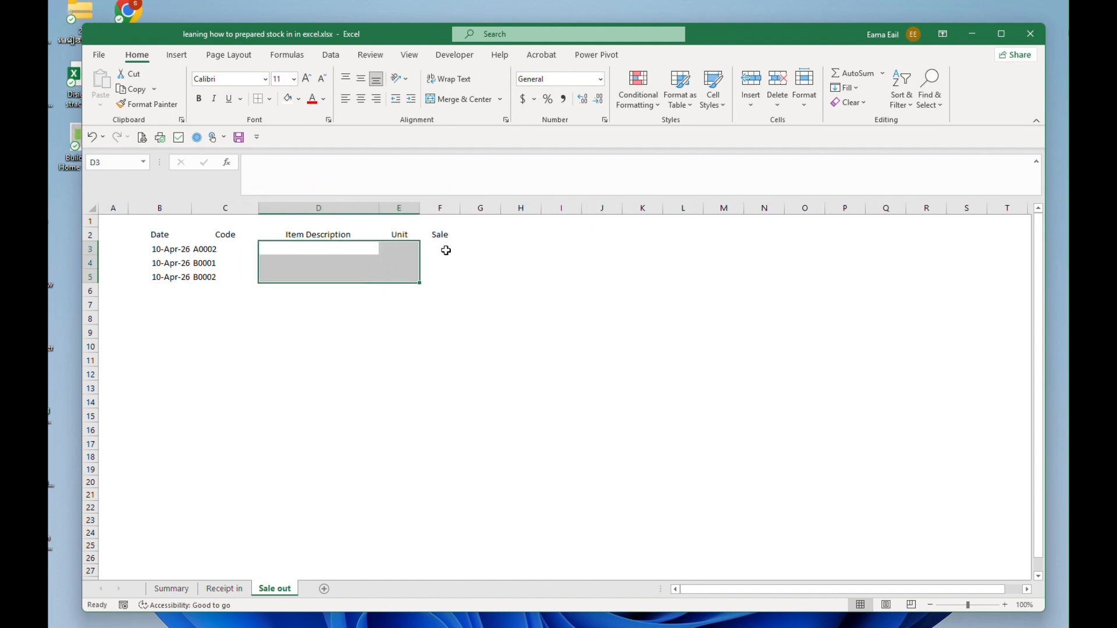
pyautogui.click(262, 249)
pyautogui.moveTo(190, 208); pyautogui.dragTo(202, 211)
pyautogui.click(318, 276)
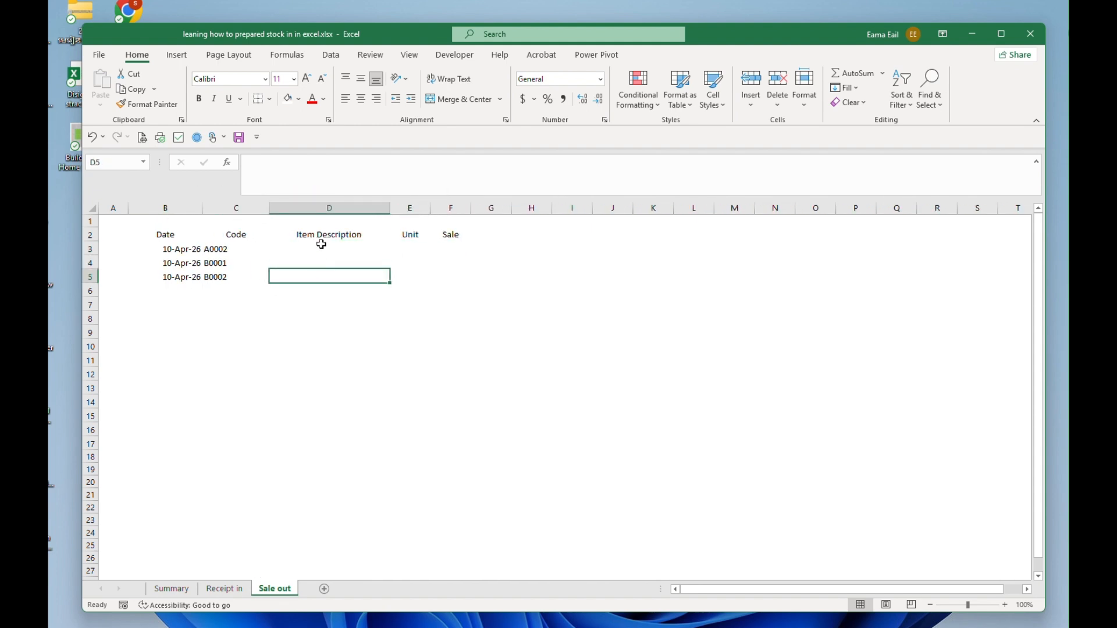
# Start a VLOOKUP formula in D3 of Sale out with C3 as lookup value and the Summary sheet as the table source
pyautogui.click(322, 248)
pyautogui.write('=')
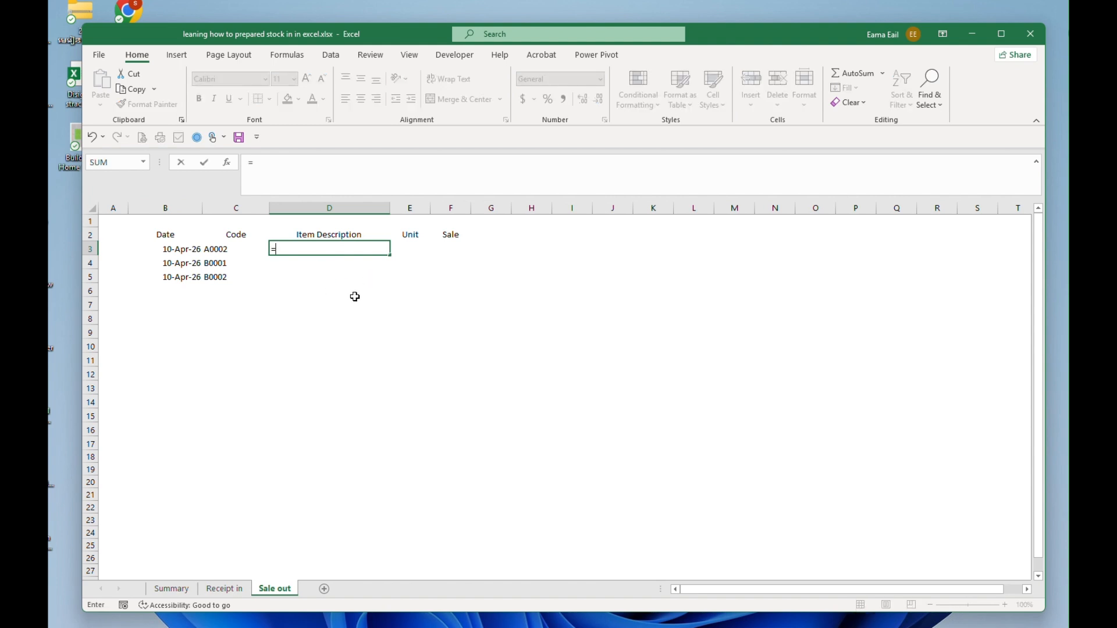
pyautogui.write('vlo')
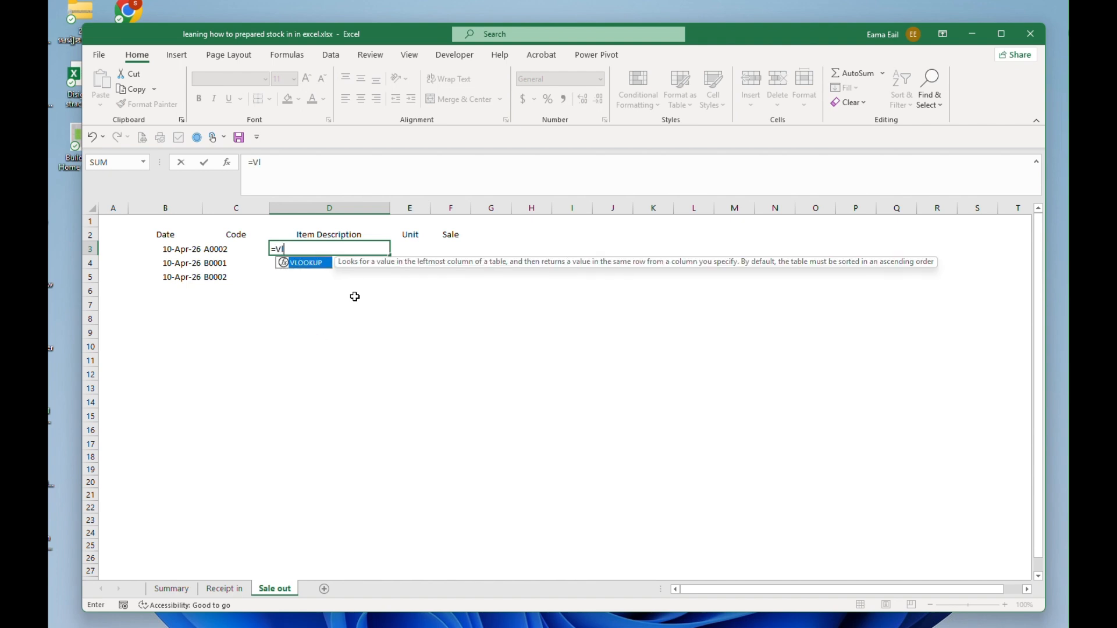
pyautogui.press('Tab')
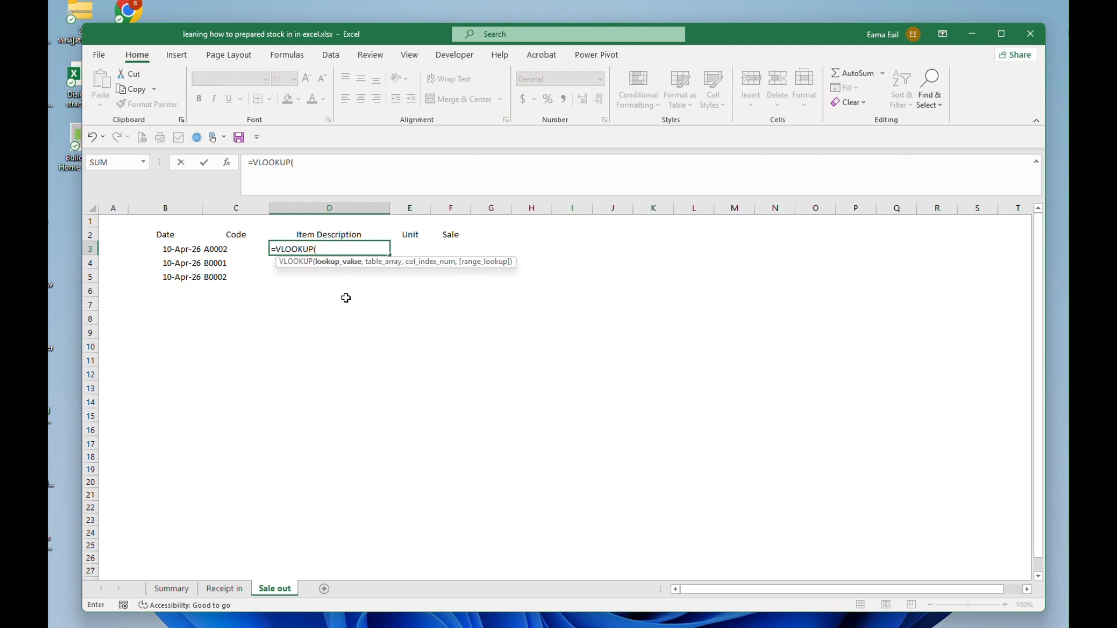
pyautogui.click(239, 248)
pyautogui.write(',')
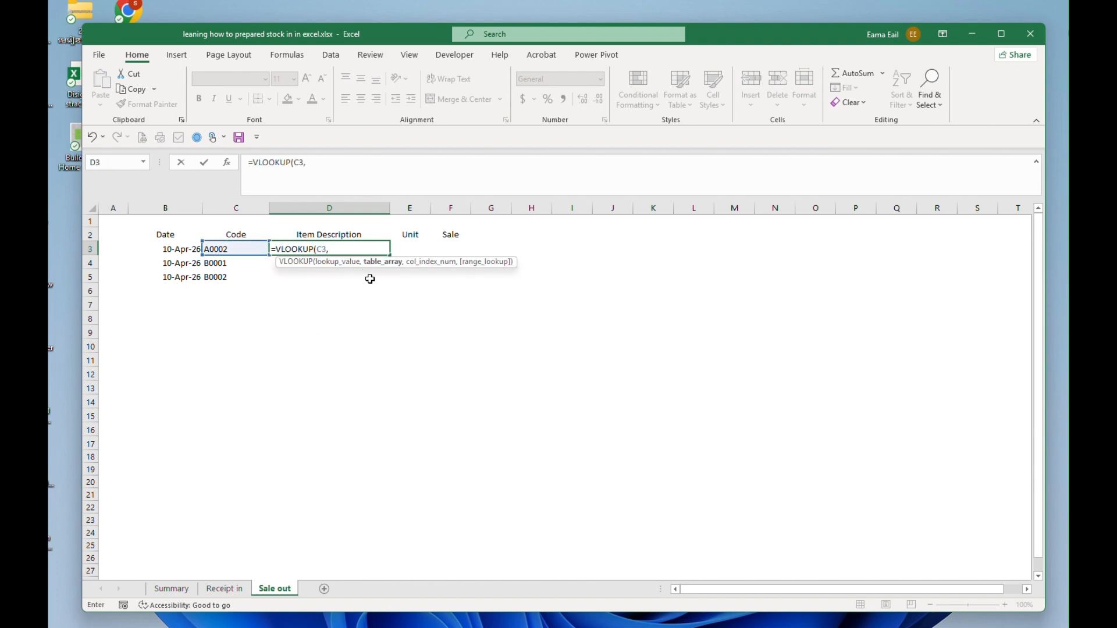
pyautogui.click(226, 593)
pyautogui.click(172, 590)
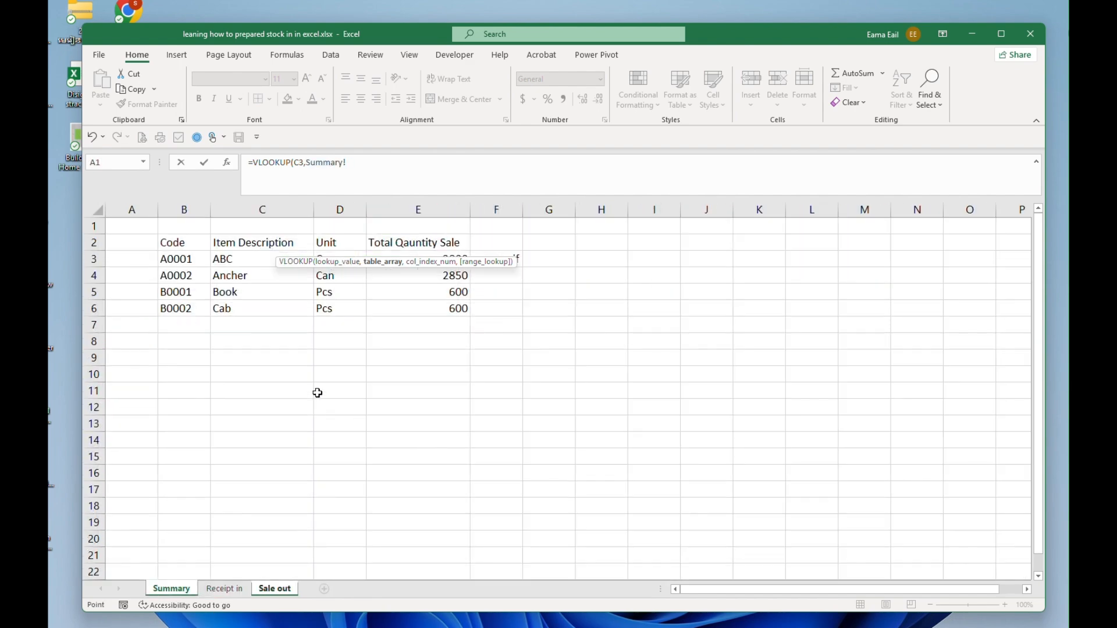
pyautogui.click(186, 209)
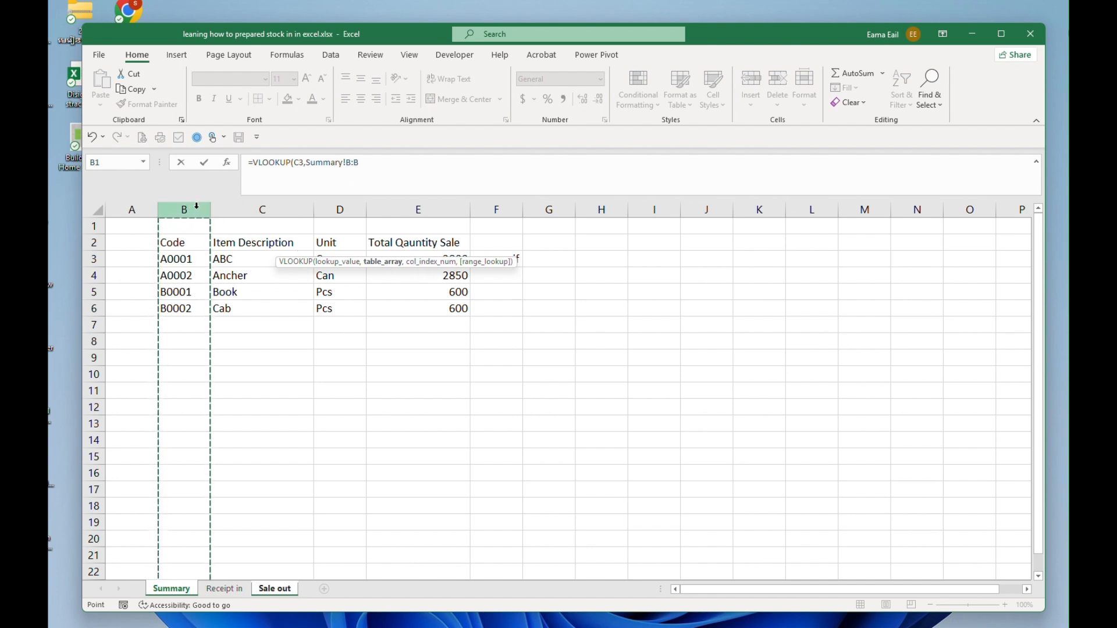
pyautogui.write(',')
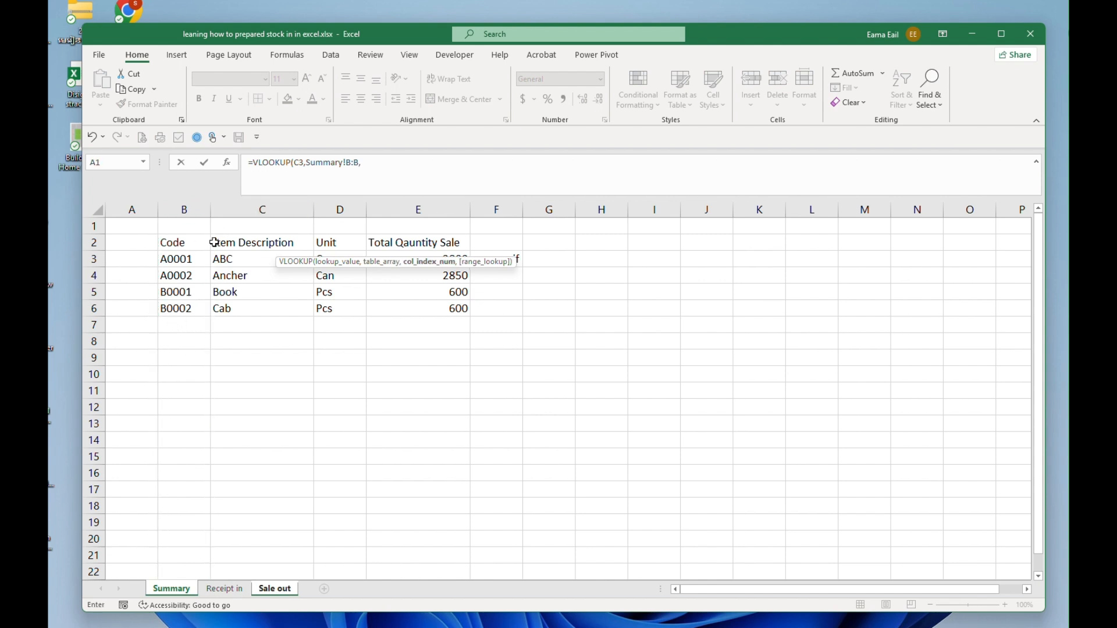
pyautogui.press('BackSpace')
pyautogui.press('BackSpace')
pyautogui.press('BackSpace')
pyautogui.press('BackSpace')
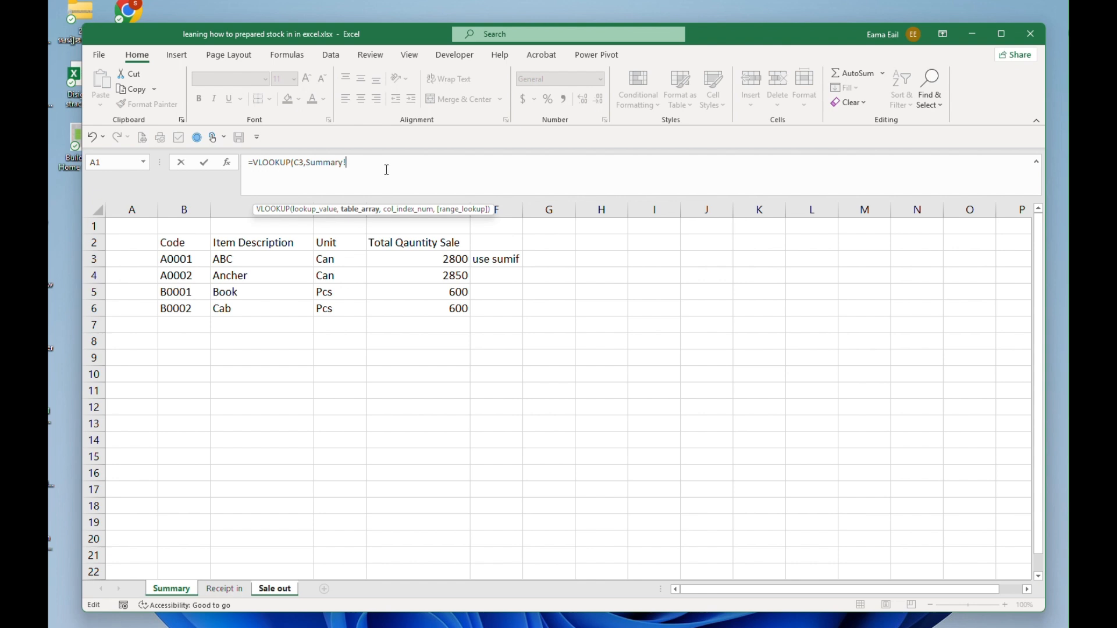
# Set the VLOOKUP table array to columns B:C of the Summary sheet and try to complete the formula with 0 as the next argument
pyautogui.moveTo(185, 210); pyautogui.dragTo(242, 214)
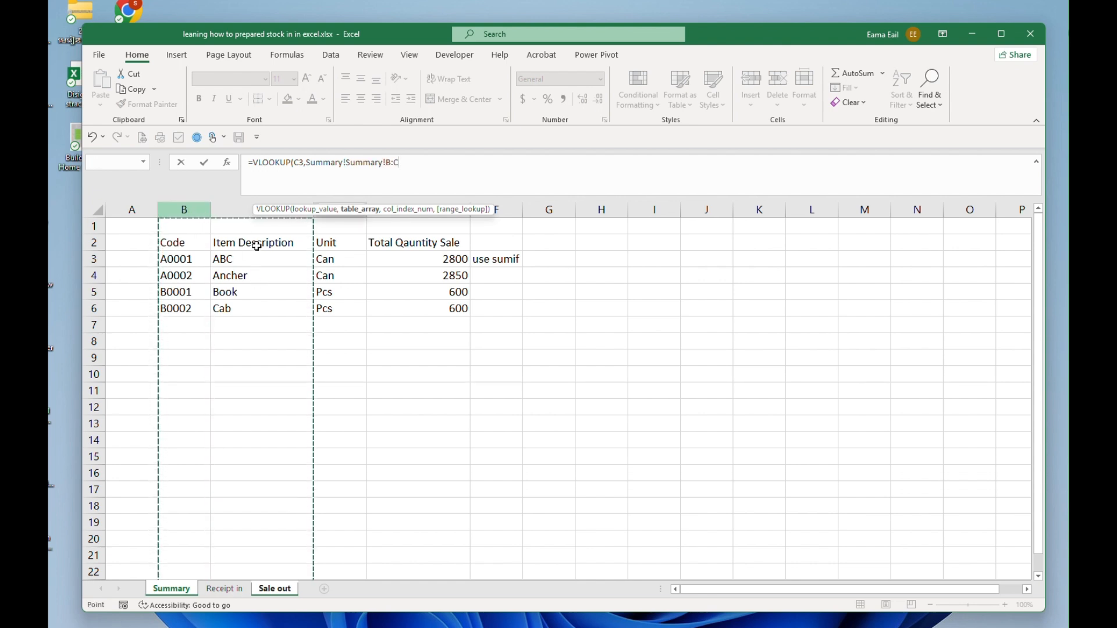
pyautogui.write(',')
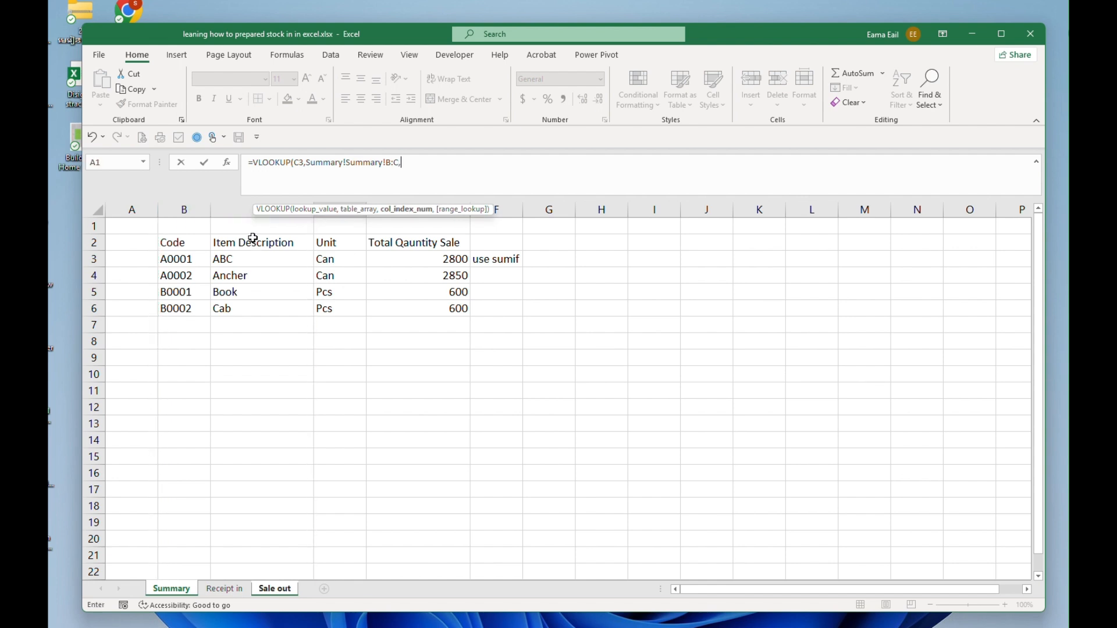
pyautogui.write('0)')
pyautogui.press('Return')
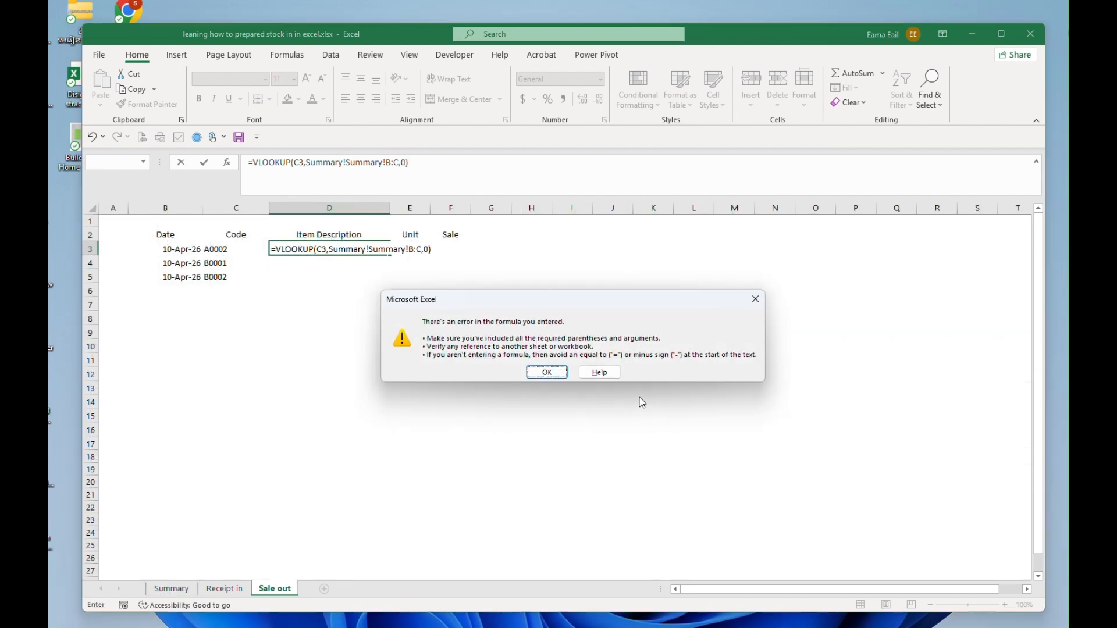
pyautogui.click(754, 299)
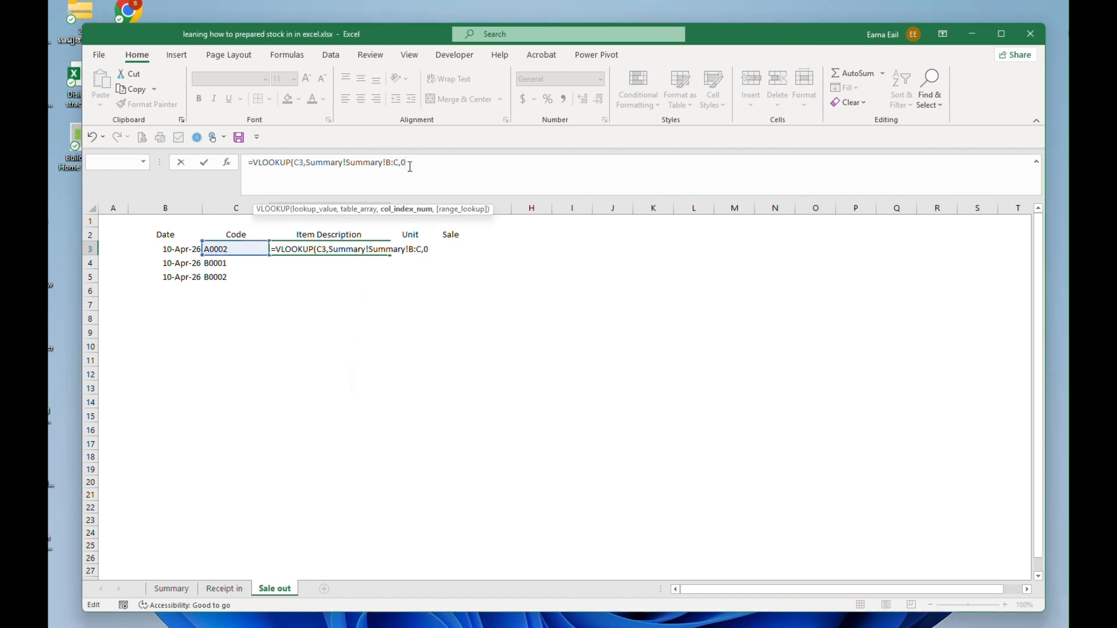
# Finish the VLOOKUP arguments in D3 with column index 2 and range lookup 0, and try to enter the formula
pyautogui.write('t')
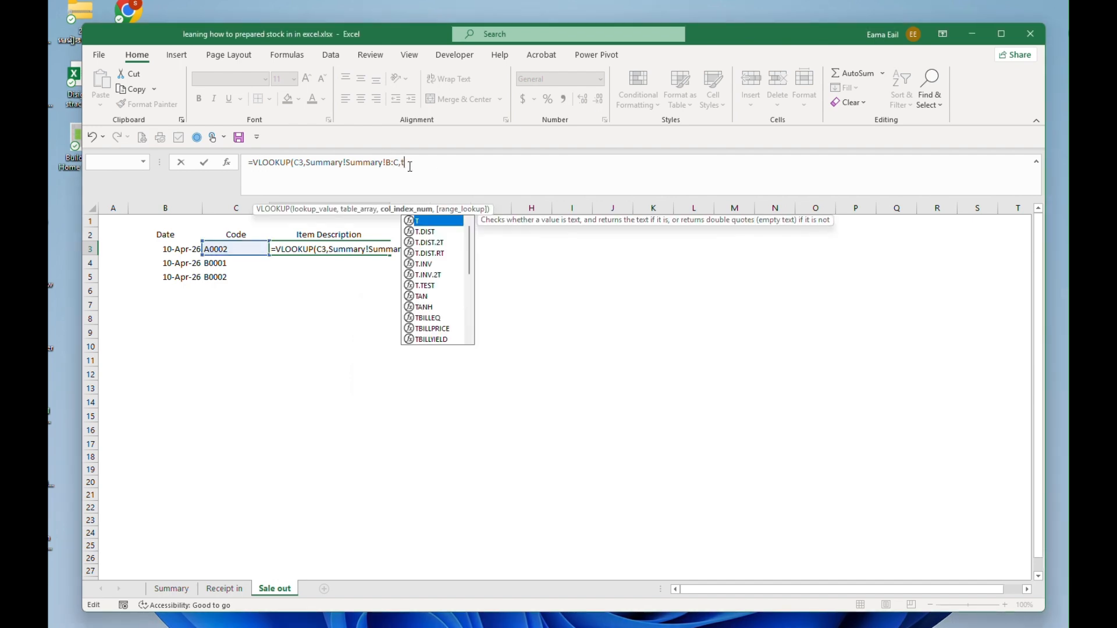
pyautogui.write('r')
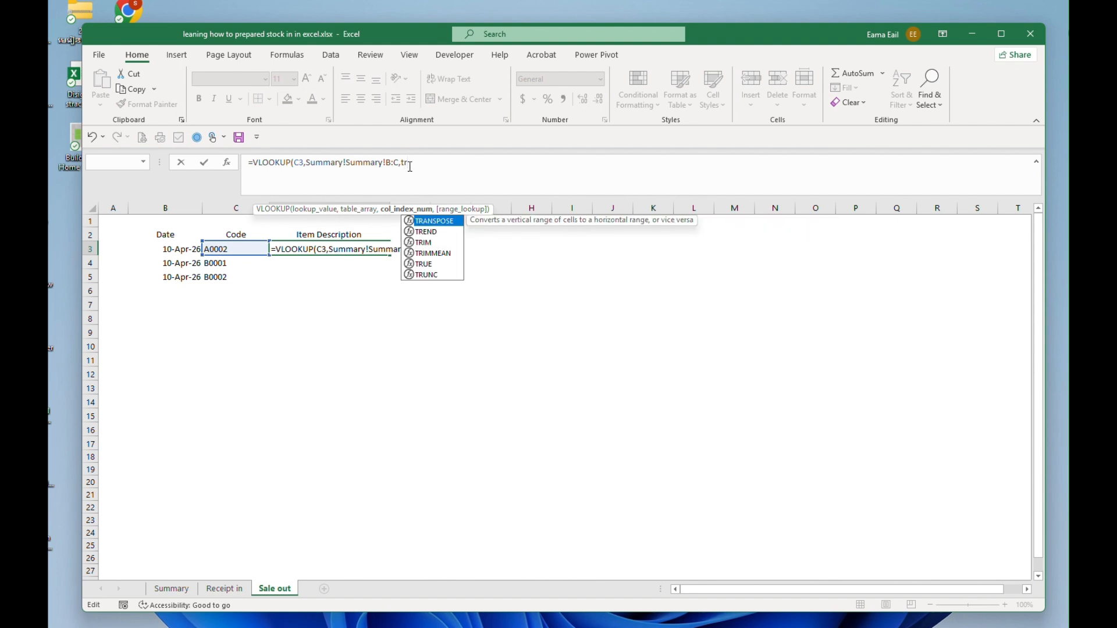
pyautogui.press('BackSpace')
pyautogui.press('BackSpace')
pyautogui.write('0)')
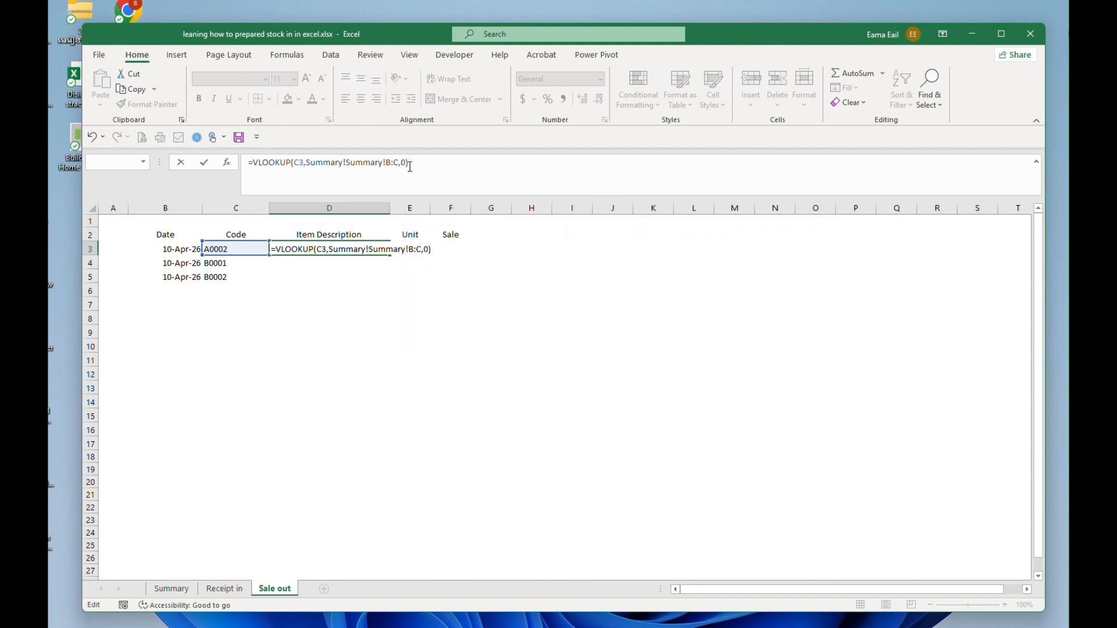
pyautogui.press('BackSpace')
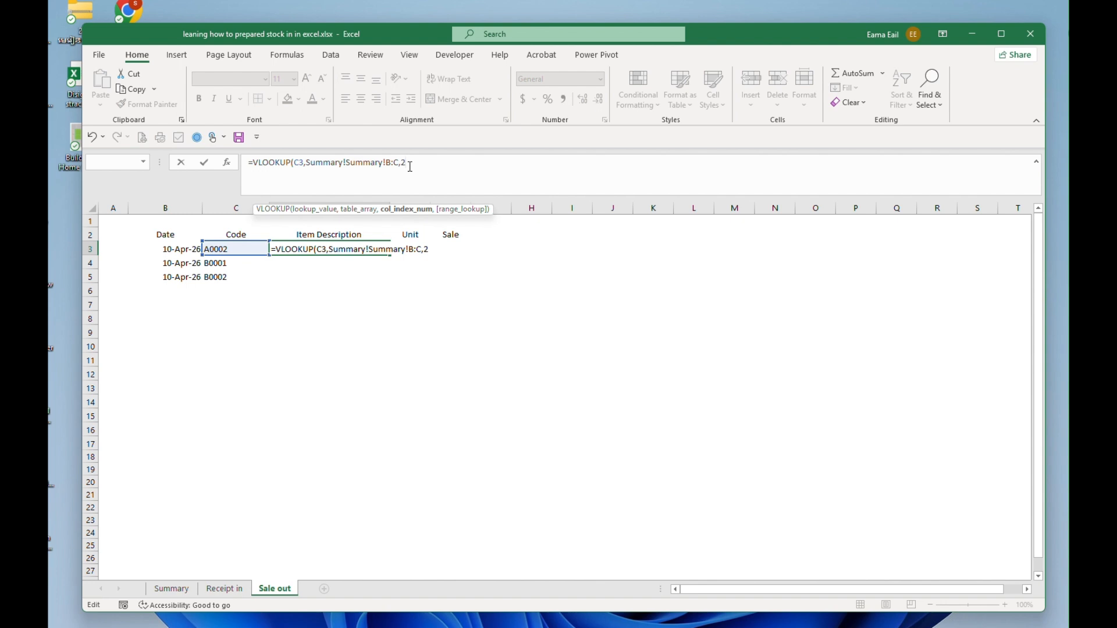
pyautogui.write(',o')
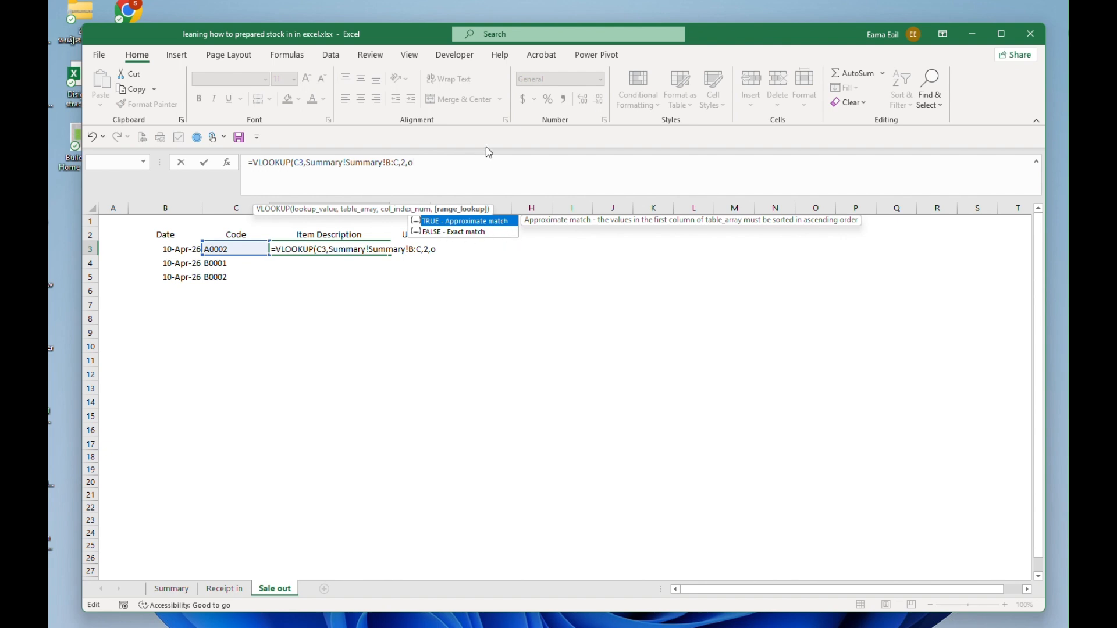
pyautogui.press('BackSpace')
pyautogui.write('0)')
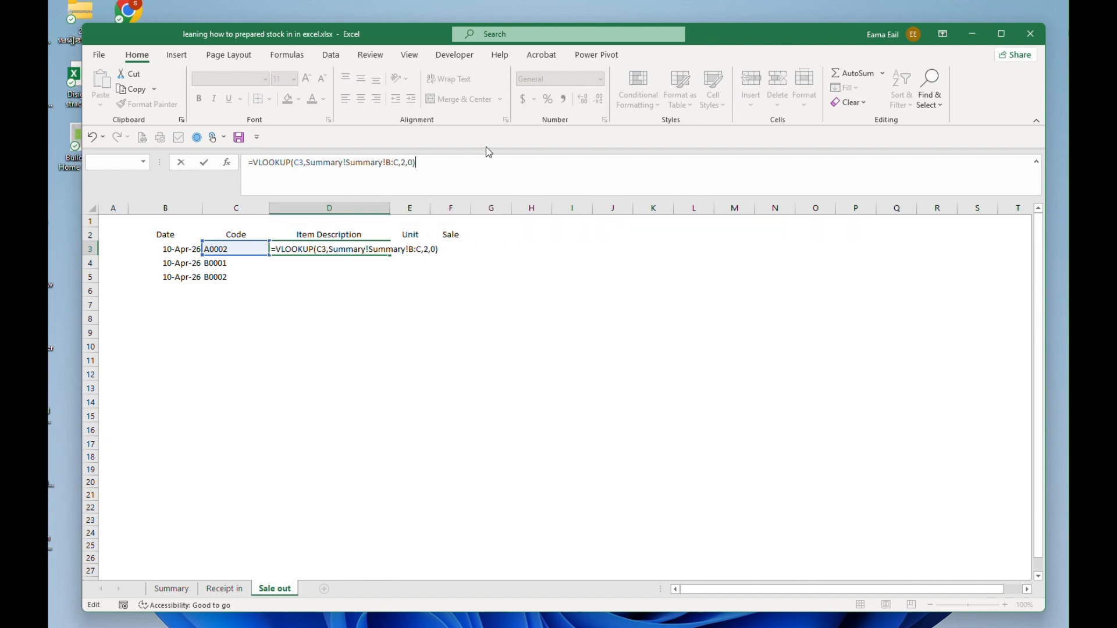
pyautogui.press('Return')
pyautogui.press('Return')
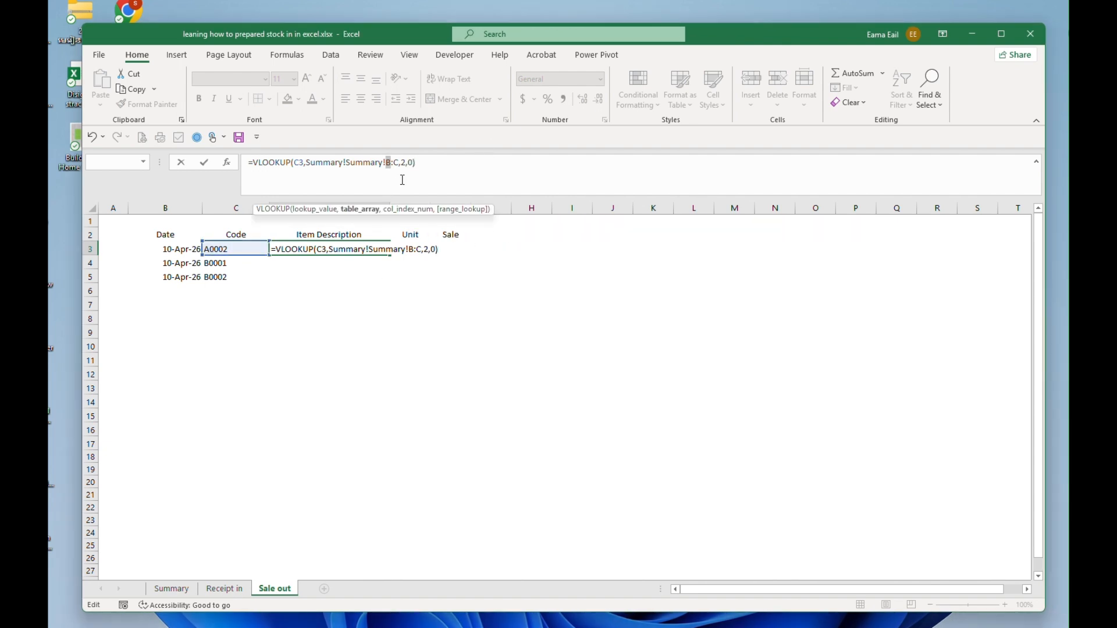
# Replace the table array in the D3 formula with absolute columns $B:$C of the Summary sheet and enter the formula
pyautogui.click(364, 180)
pyautogui.moveTo(398, 163); pyautogui.dragTo(311, 166)
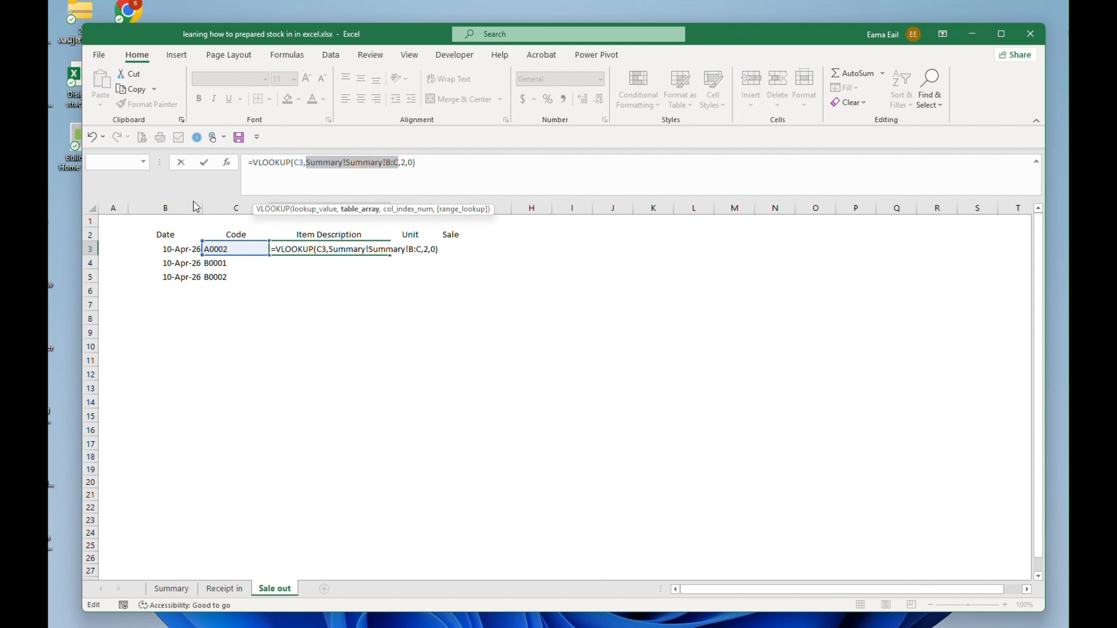
pyautogui.click(171, 588)
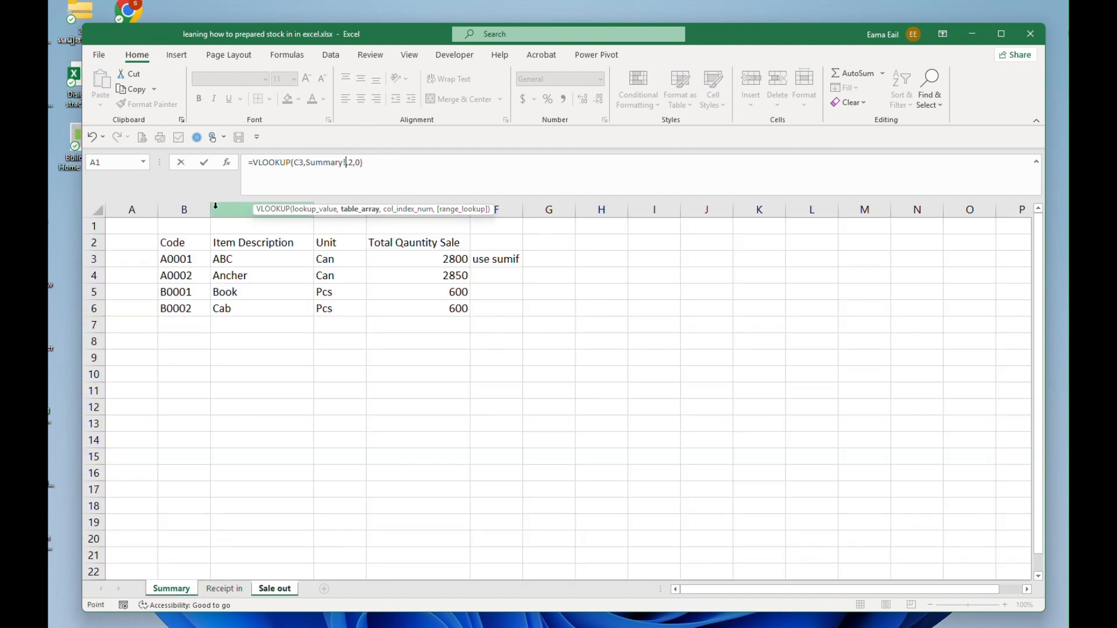
pyautogui.moveTo(183, 209); pyautogui.dragTo(282, 225)
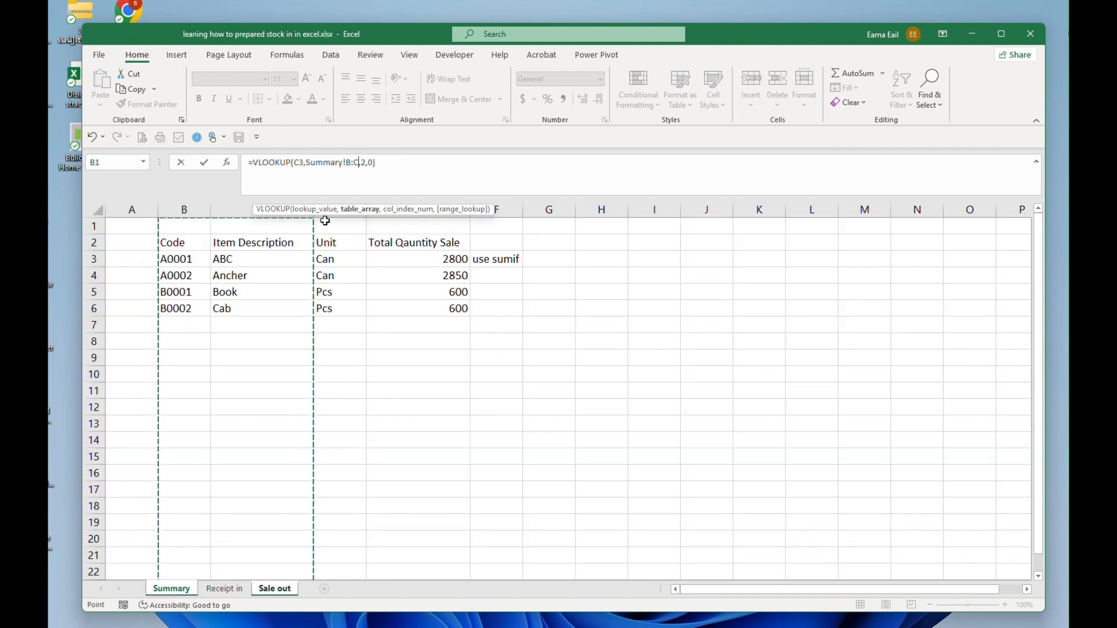
pyautogui.press('Return')
# Fill the item description formula from D3 down to D9 and check the filled cells against their codes
pyautogui.click(364, 249)
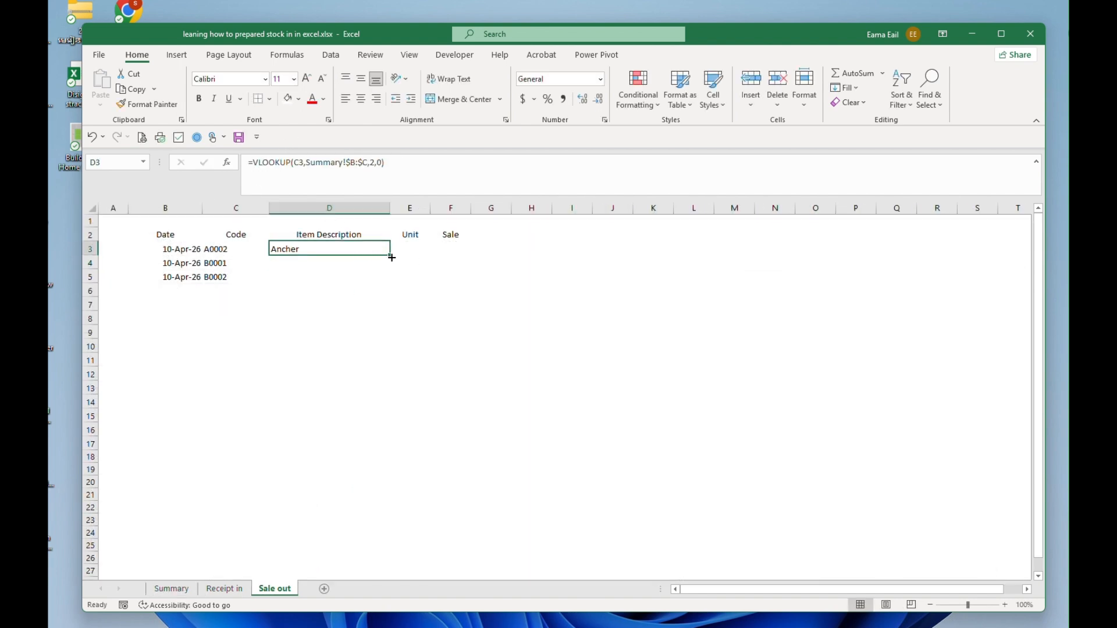
pyautogui.moveTo(391, 256); pyautogui.dragTo(390, 338)
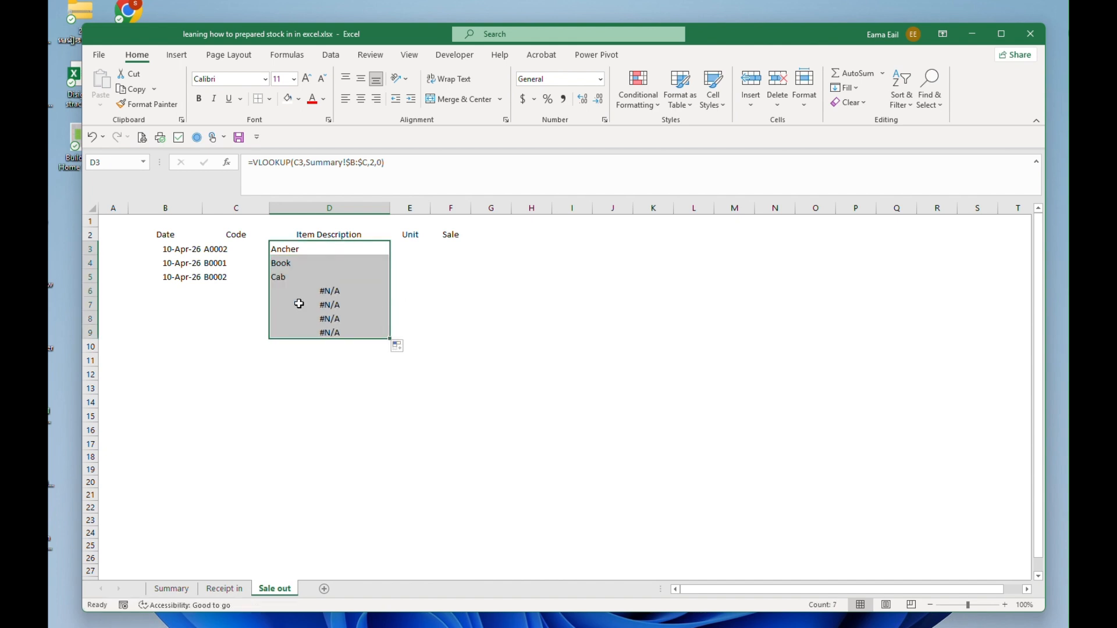
pyautogui.moveTo(308, 292); pyautogui.dragTo(325, 329)
pyautogui.click(334, 263)
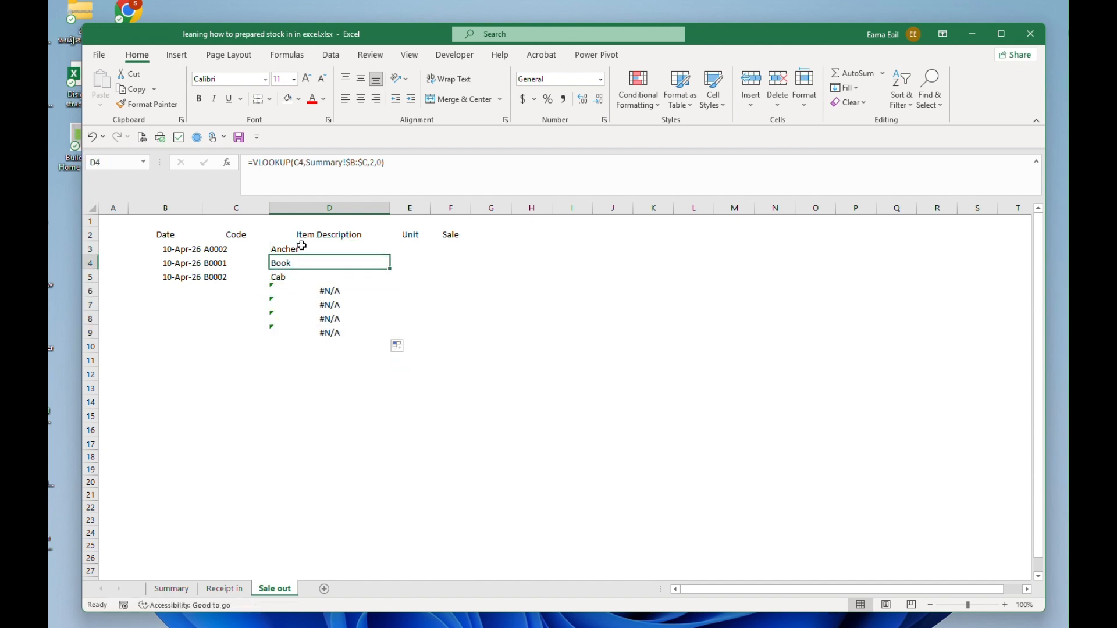
pyautogui.click(232, 276)
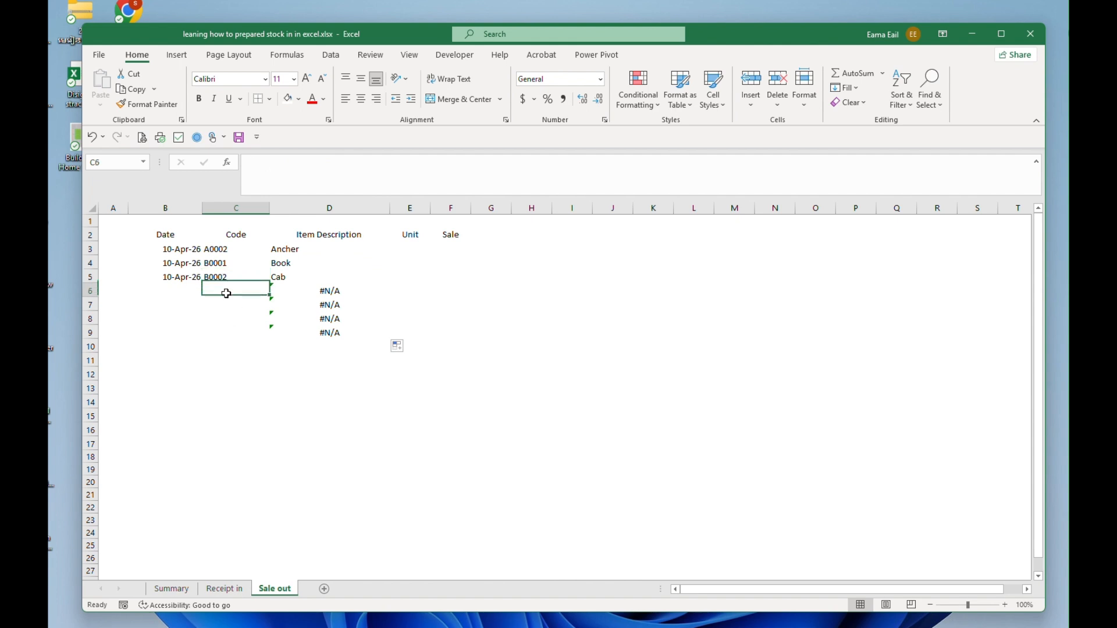
pyautogui.click(318, 278)
pyautogui.click(342, 303)
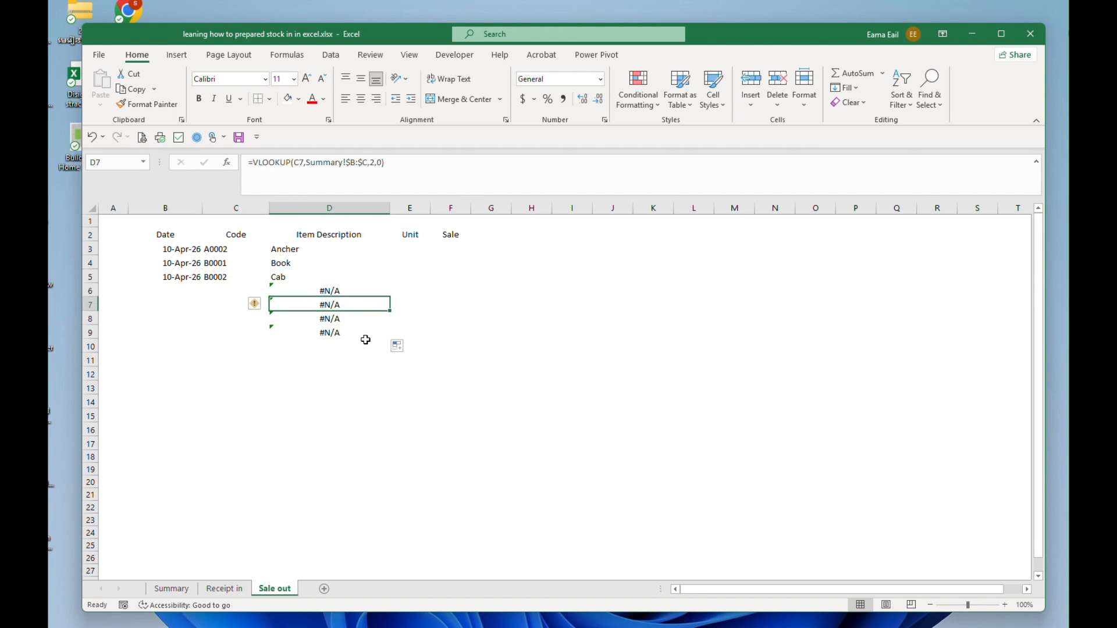
pyautogui.click(338, 280)
pyautogui.moveTo(334, 292); pyautogui.dragTo(338, 332)
pyautogui.click(355, 265)
# Start a VLOOKUP in E3 of Sale out with C3 as lookup value and columns B:D of the Summary sheet as table array
pyautogui.click(415, 245)
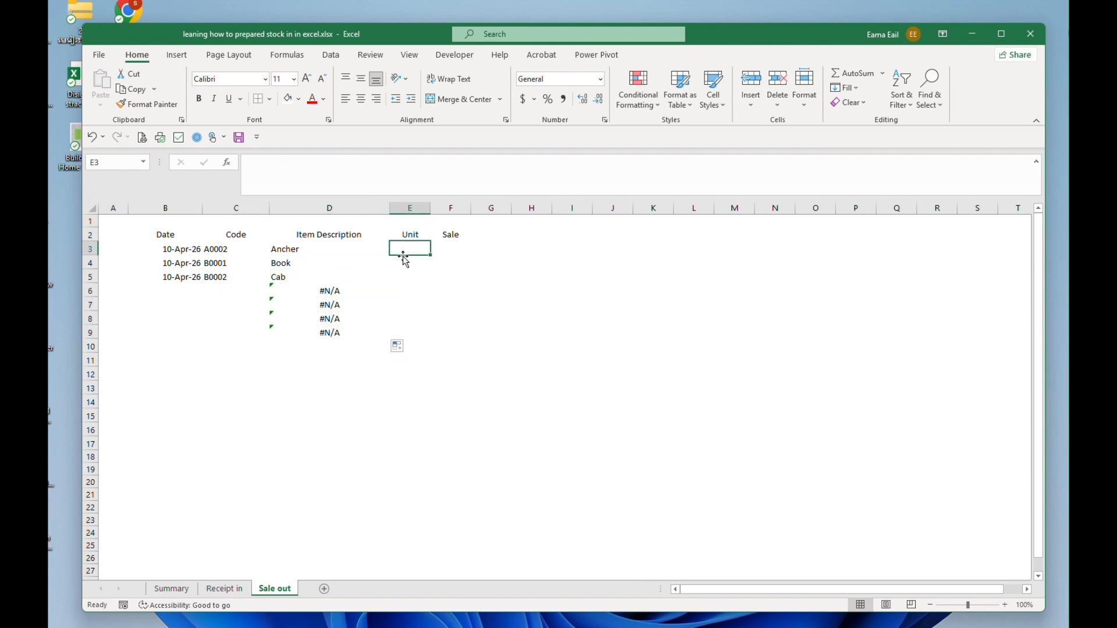
pyautogui.write('=Vl')
pyautogui.press('Tab')
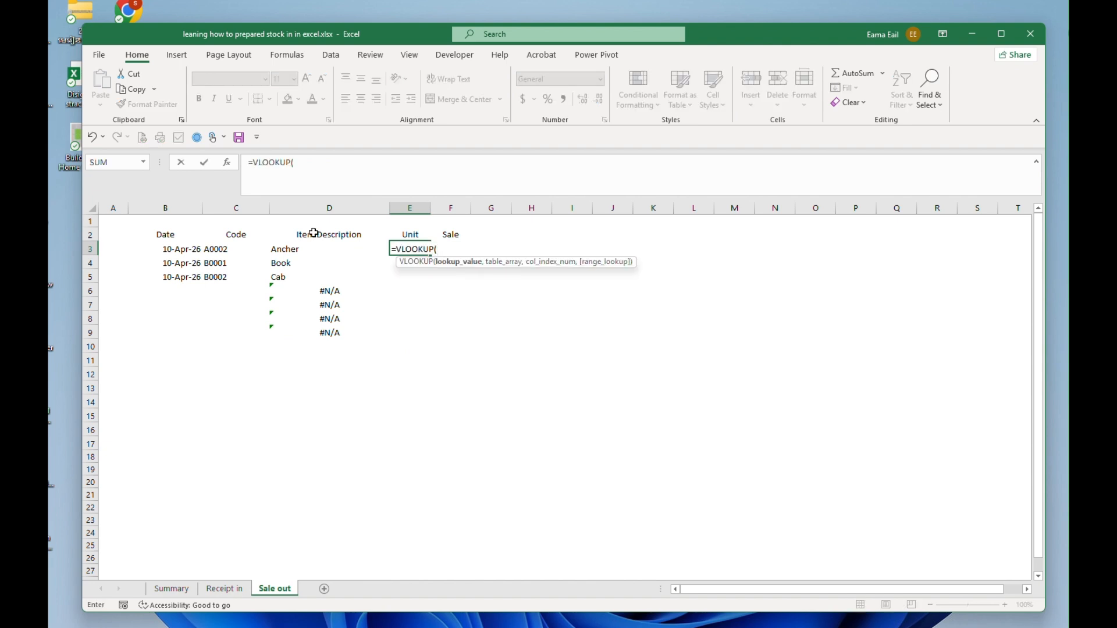
pyautogui.click(231, 250)
pyautogui.write(',')
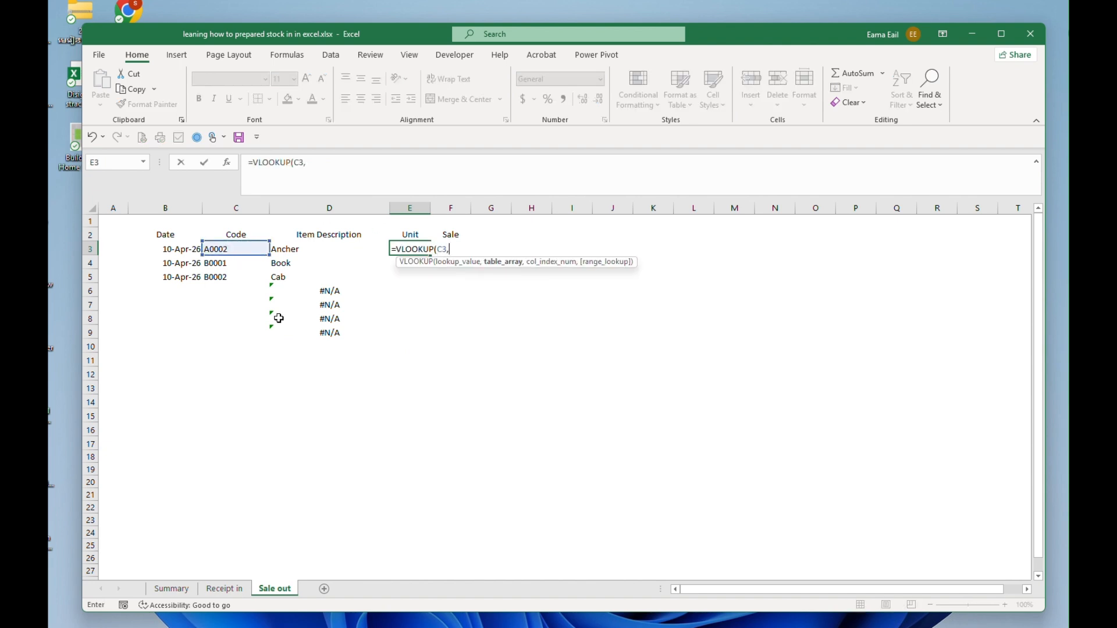
pyautogui.click(171, 589)
pyautogui.moveTo(184, 210); pyautogui.dragTo(316, 218)
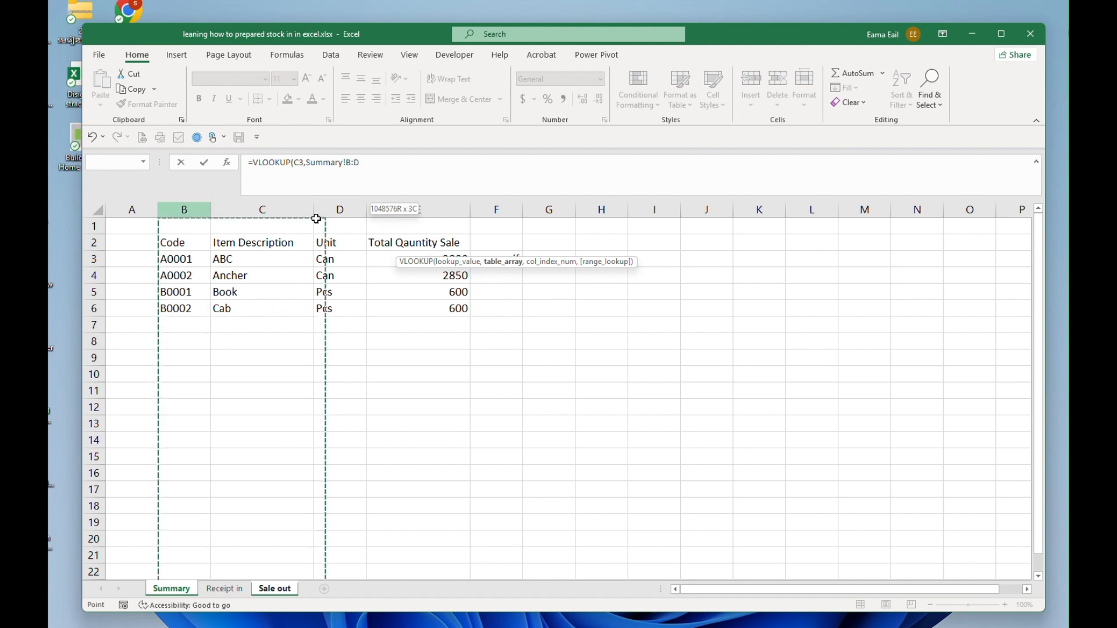
# Complete the E3 formula with column index 3 and range lookup 0, making the Summary reference absolute as $B:$D
pyautogui.write(',3,')
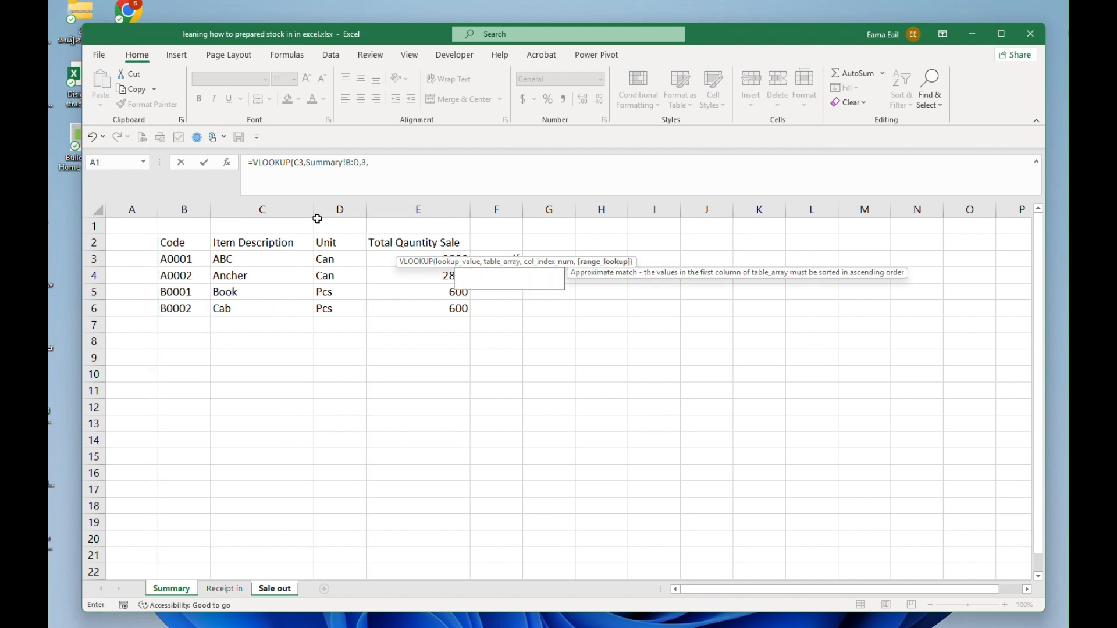
pyautogui.write('0')
pyautogui.moveTo(359, 164); pyautogui.dragTo(306, 163)
pyautogui.press('F4')
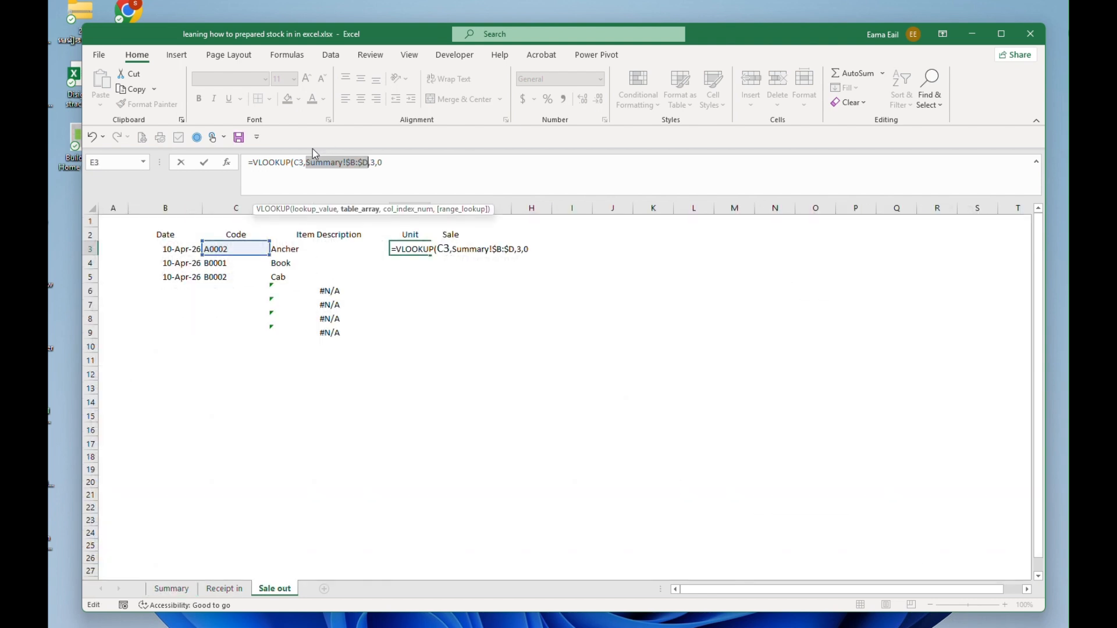
pyautogui.press('Return')
# Fill the unit lookup formula from E3 down to E9
pyautogui.click(414, 250)
pyautogui.moveTo(431, 256); pyautogui.dragTo(462, 349)
pyautogui.click(450, 249)
# Enter the date 4-25-26 in B6 and fill it down to B9
pyautogui.click(174, 279)
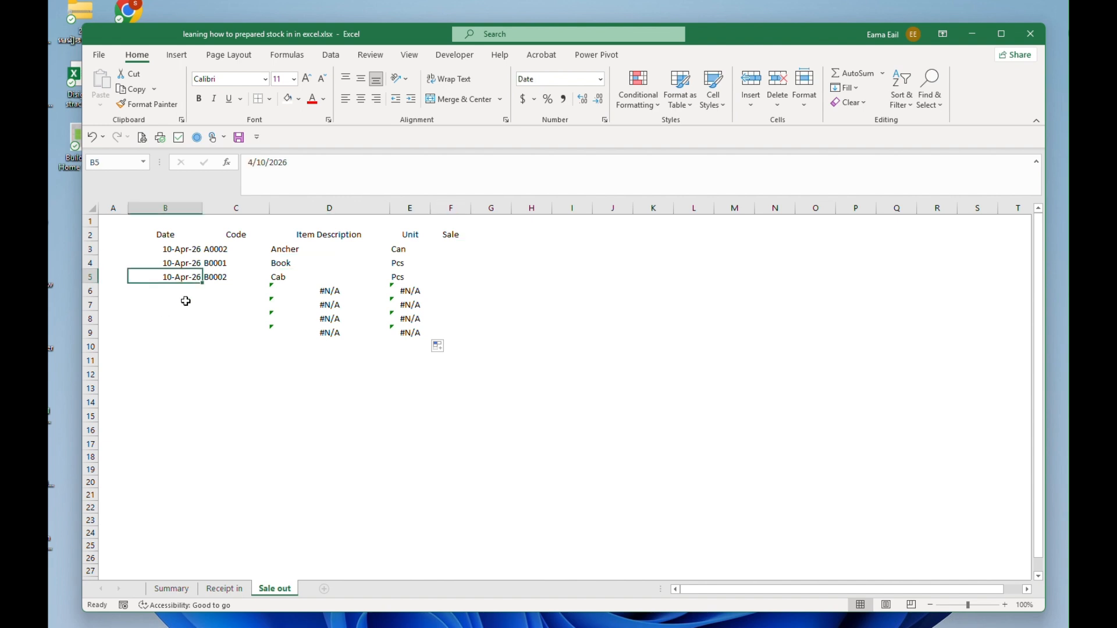
pyautogui.click(176, 295)
pyautogui.write('25-26')
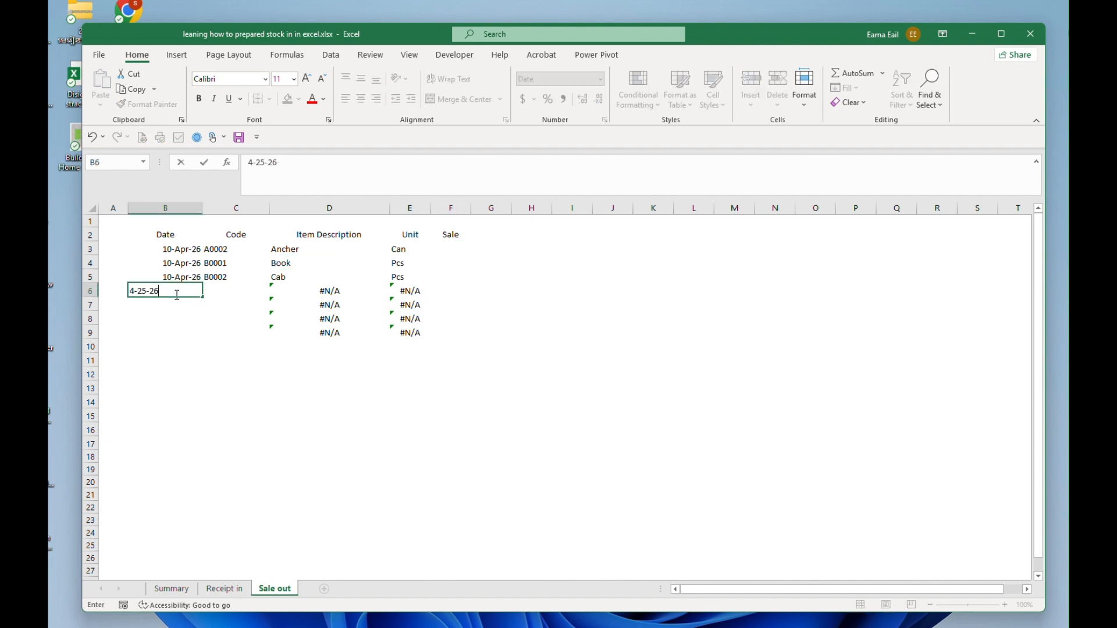
pyautogui.hotkey('ctrl', 'Return')
pyautogui.hotkey('shift', 'Down')
pyautogui.hotkey('shift', 'Down')
pyautogui.hotkey('shift', 'Down')
pyautogui.hotkey('ctrl', 'd')
# Copy the code B0001 from C4 to C6 and fill it down to C9
pyautogui.press('Right')
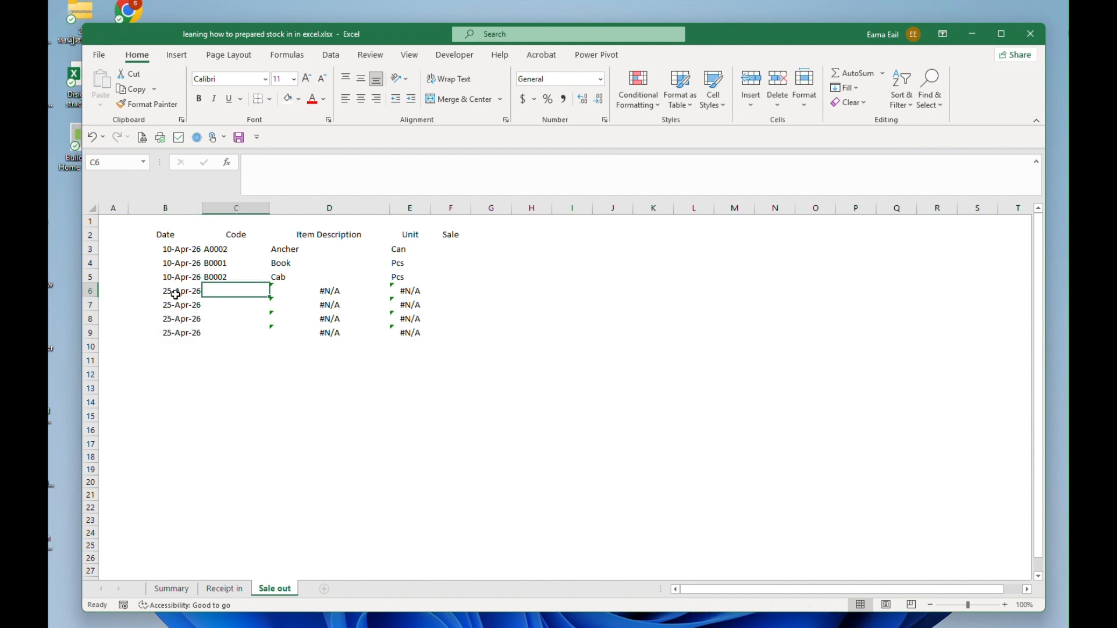
pyautogui.press('Up')
pyautogui.press('Up')
pyautogui.hotkey('ctrl', 'c')
pyautogui.press('Down')
pyautogui.press('Down')
pyautogui.hotkey('ctrl', 'v')
pyautogui.hotkey('shift', 'Down')
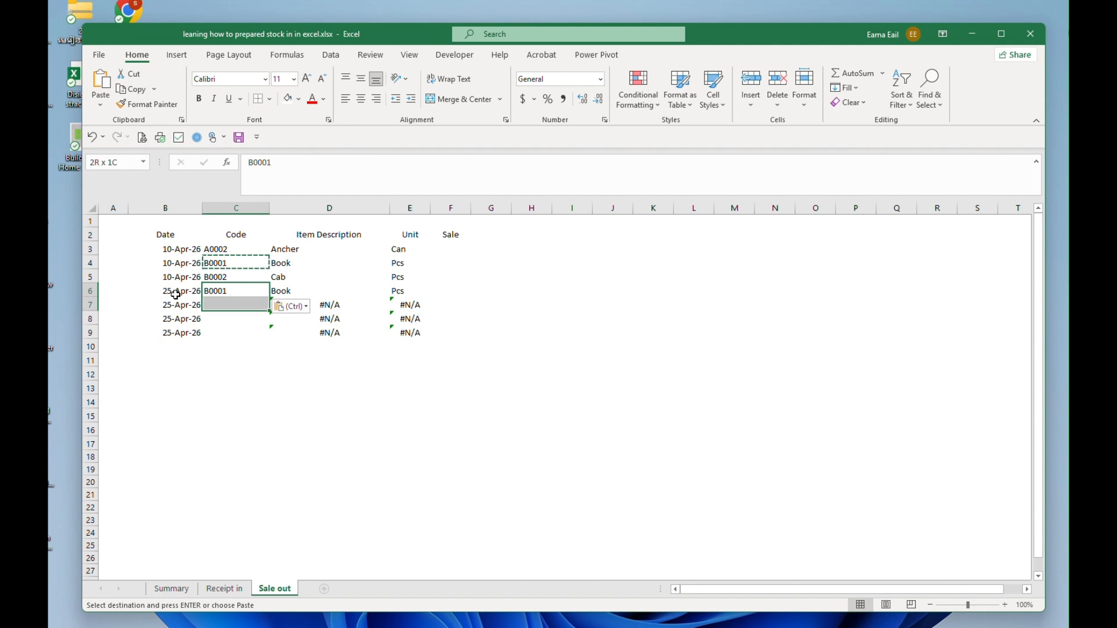
pyautogui.hotkey('shift', 'Down')
pyautogui.hotkey('shift', 'Down')
pyautogui.hotkey('ctrl', 'd')
# Enter the sale quantities 500, 2000 and 100 in F3:F5
pyautogui.press('Right')
pyautogui.press('Down')
pyautogui.press('Down')
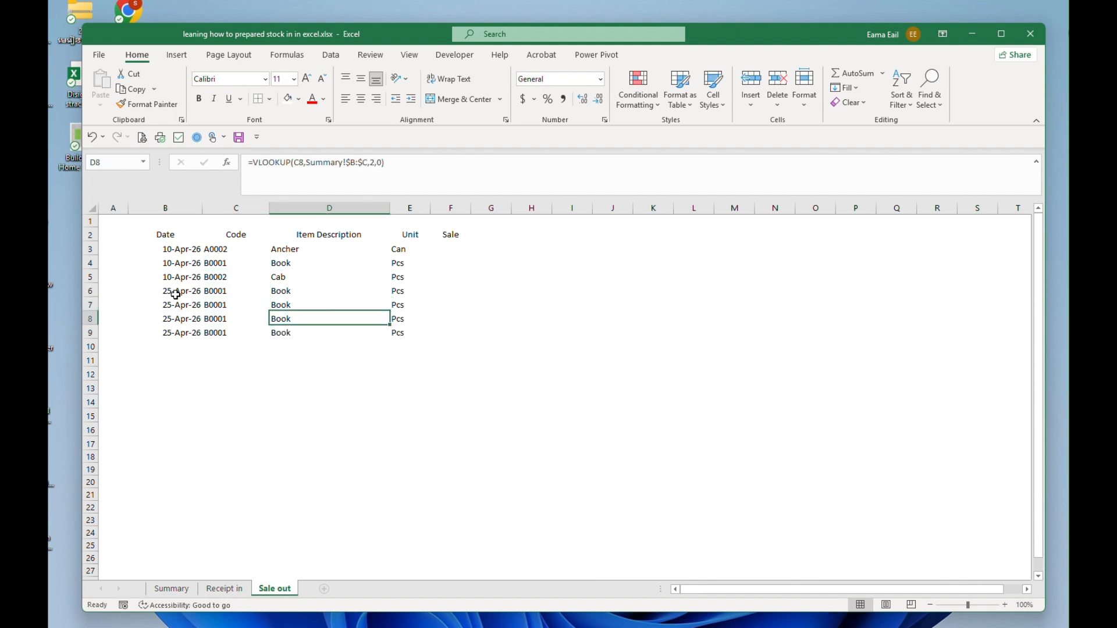
pyautogui.press('Right')
pyautogui.press('Right')
pyautogui.press('Up')
pyautogui.press('Up')
pyautogui.press('Up')
pyautogui.press('Up')
pyautogui.press('Up')
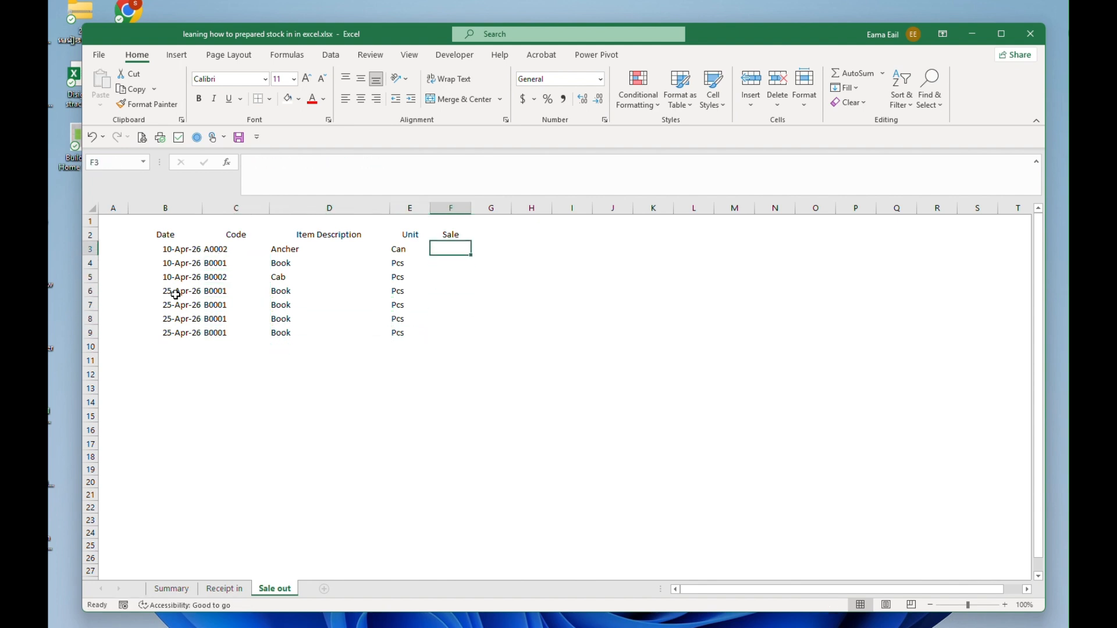
pyautogui.write('500')
pyautogui.press('Return')
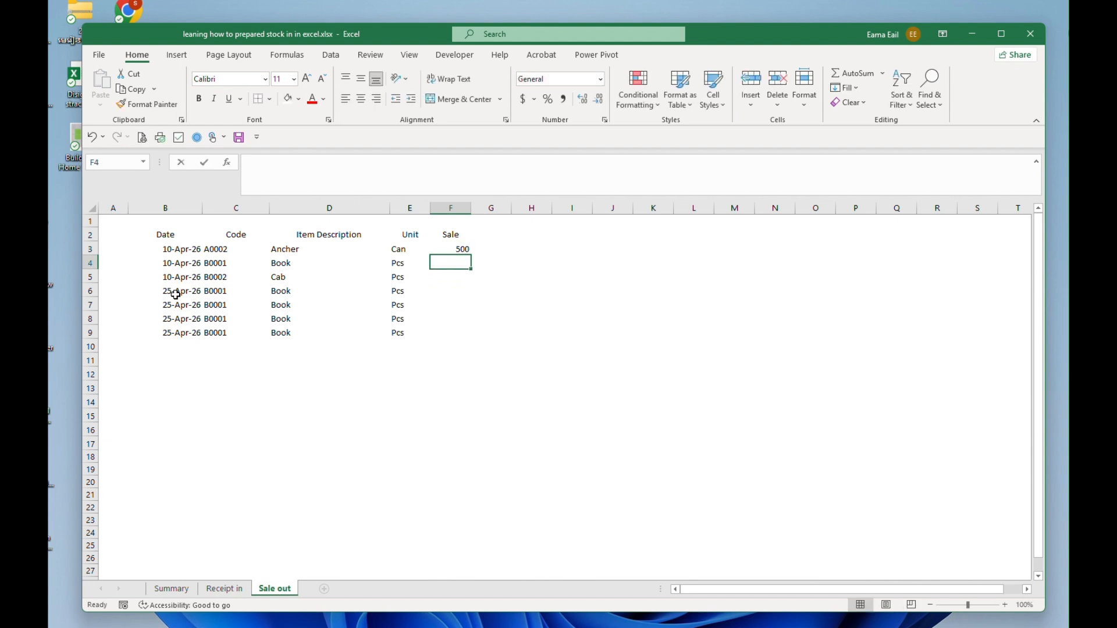
pyautogui.write('2000')
pyautogui.press('Return')
pyautogui.write('100')
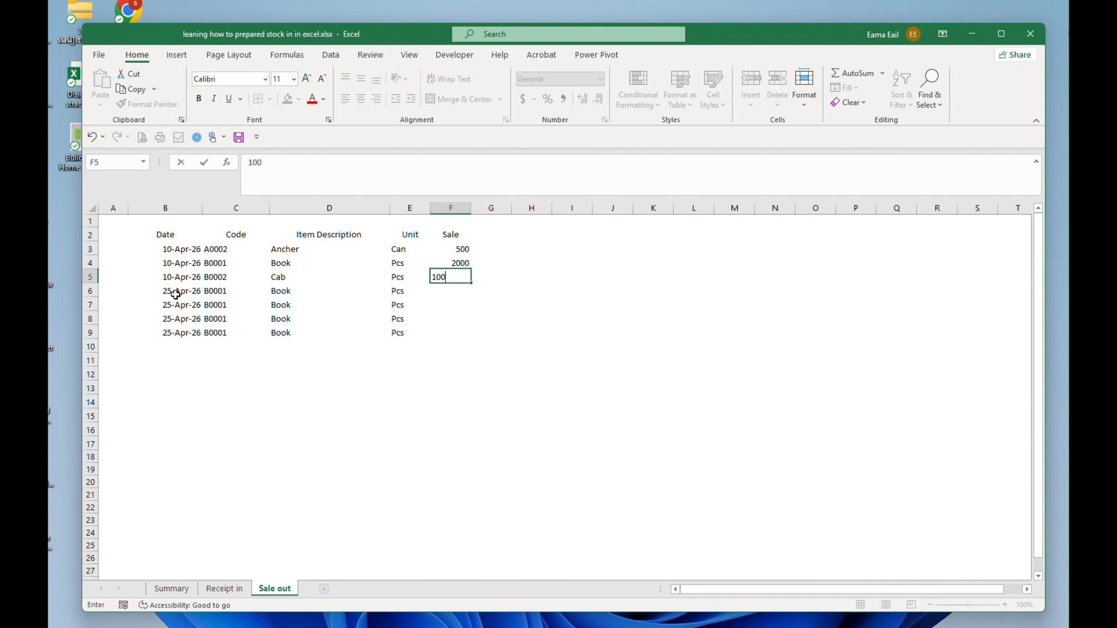
pyautogui.press('Return')
# Enter the sale quantities 6000, 8000, 5000 and 2000 in F6:F9
pyautogui.write('6000')
pyautogui.press('Return')
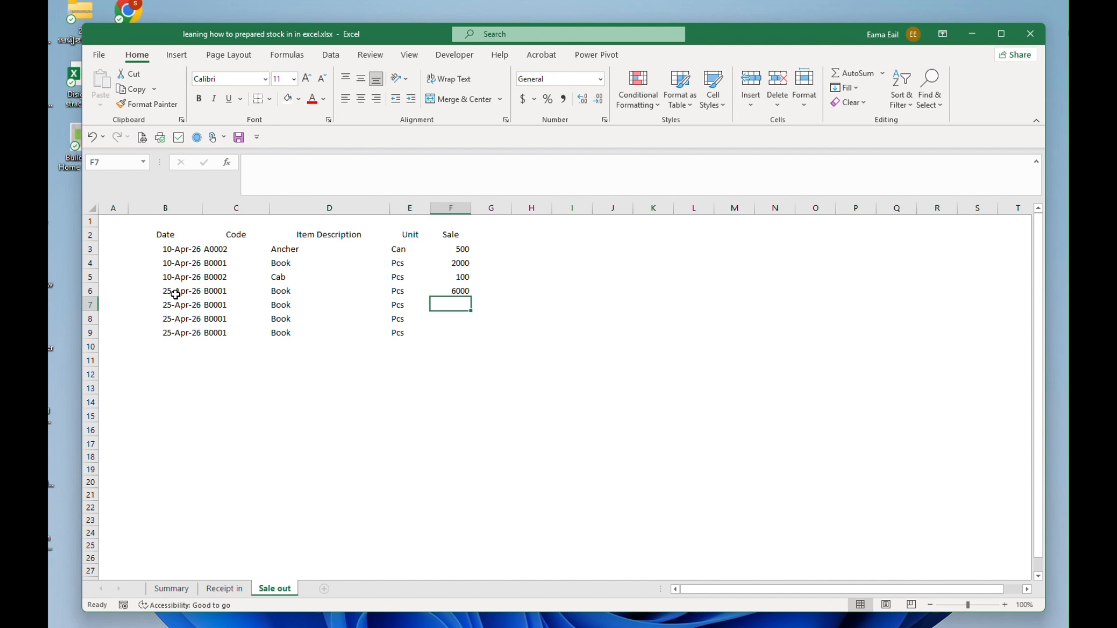
pyautogui.write('8000')
pyautogui.press('Return')
pyautogui.write('5000')
pyautogui.press('Return')
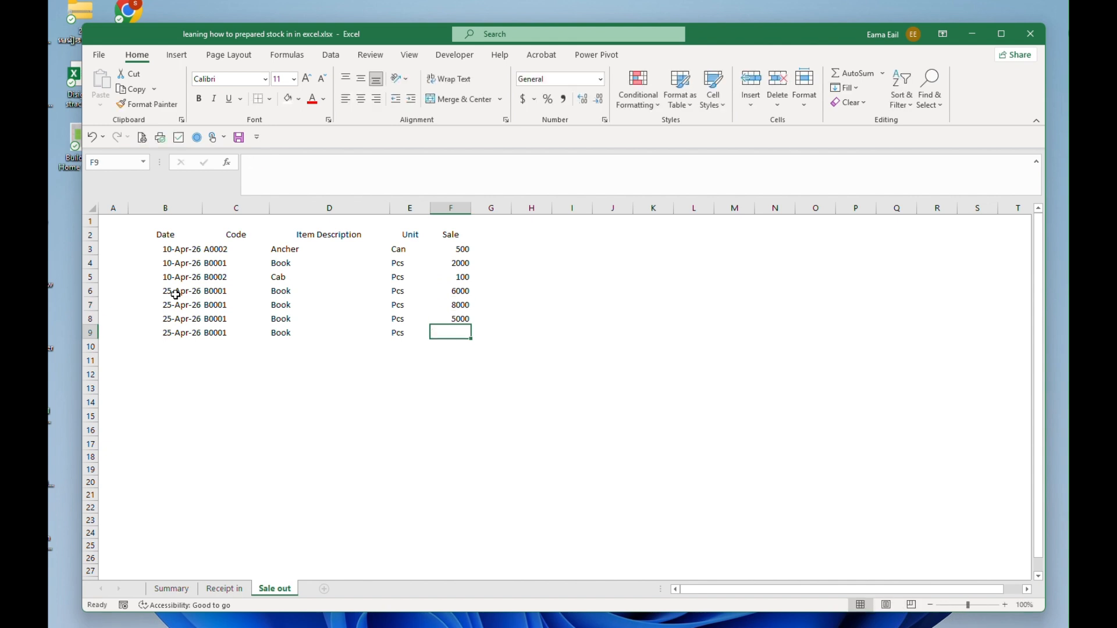
pyautogui.write('2000')
pyautogui.press('Return')
pyautogui.press('Up')
pyautogui.press('Left')
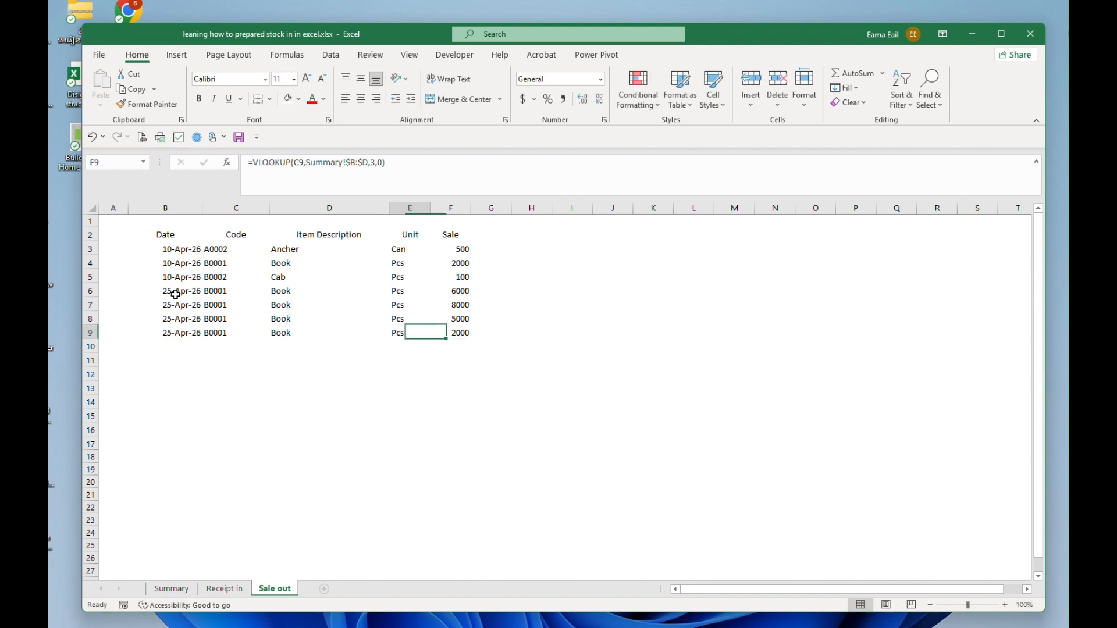
pyautogui.press('Left')
pyautogui.press('Left')
pyautogui.press('Left')
pyautogui.press('Right')
pyautogui.click(482, 334)
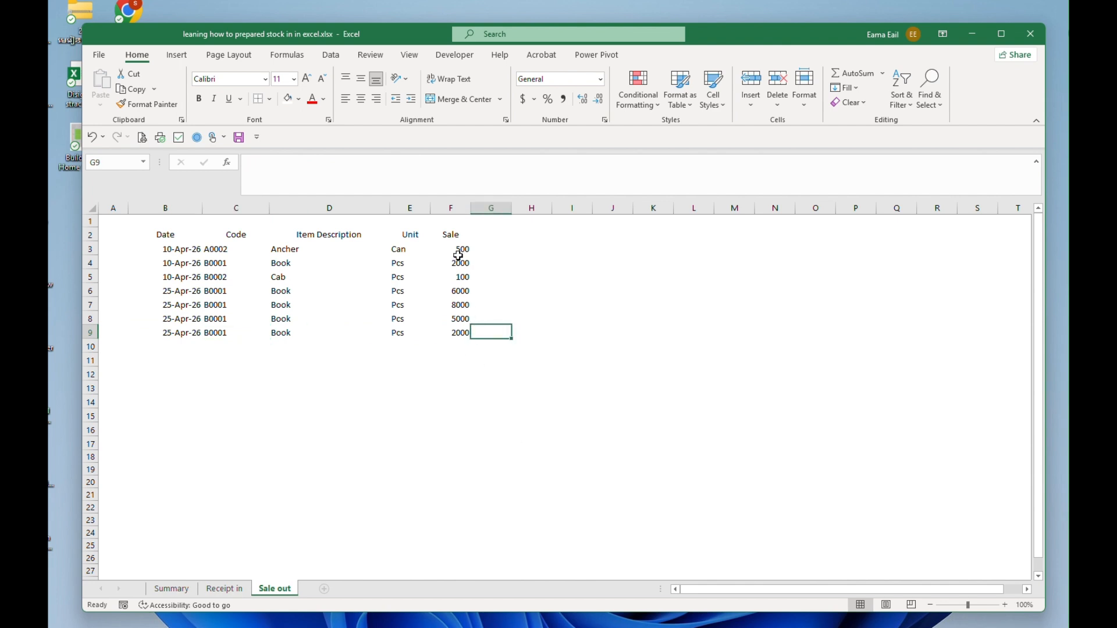
# Review the sale quantities in F3:F9, inspect the total cell E1 on the Receipt in sheet, and return to Sale out
pyautogui.moveTo(458, 250); pyautogui.dragTo(459, 329)
pyautogui.click(454, 264)
pyautogui.click(223, 589)
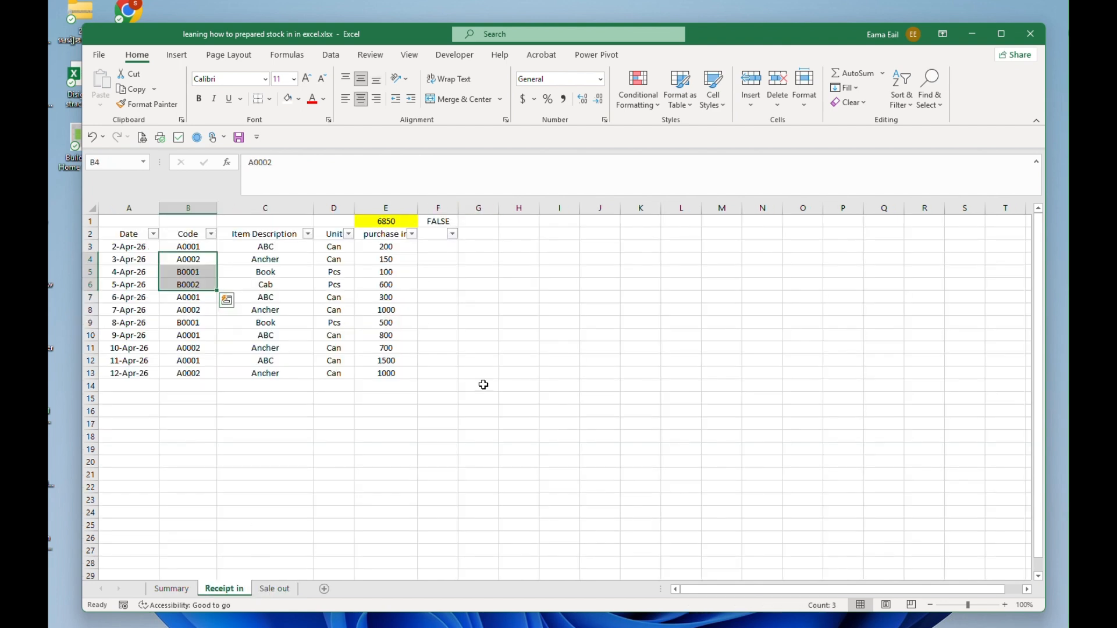
pyautogui.click(391, 222)
pyautogui.click(281, 592)
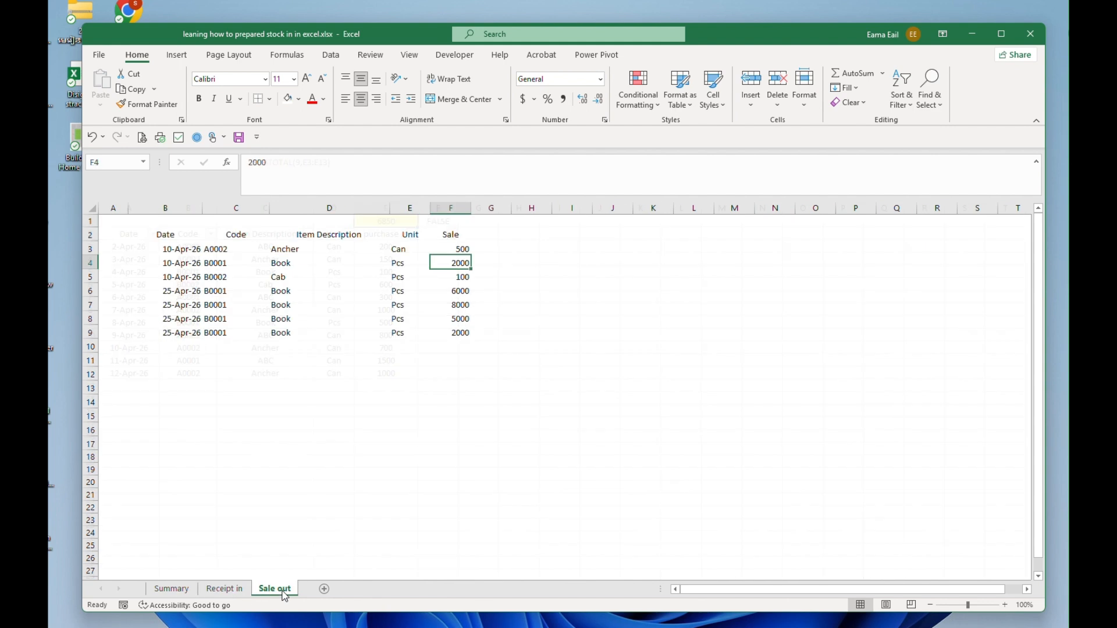
# In F1 of Sale out, total the sale quantities with =SUBTOTAL(9,F3:F1048576) and check it against F3:F9
pyautogui.click(454, 318)
pyautogui.click(454, 222)
pyautogui.write('=')
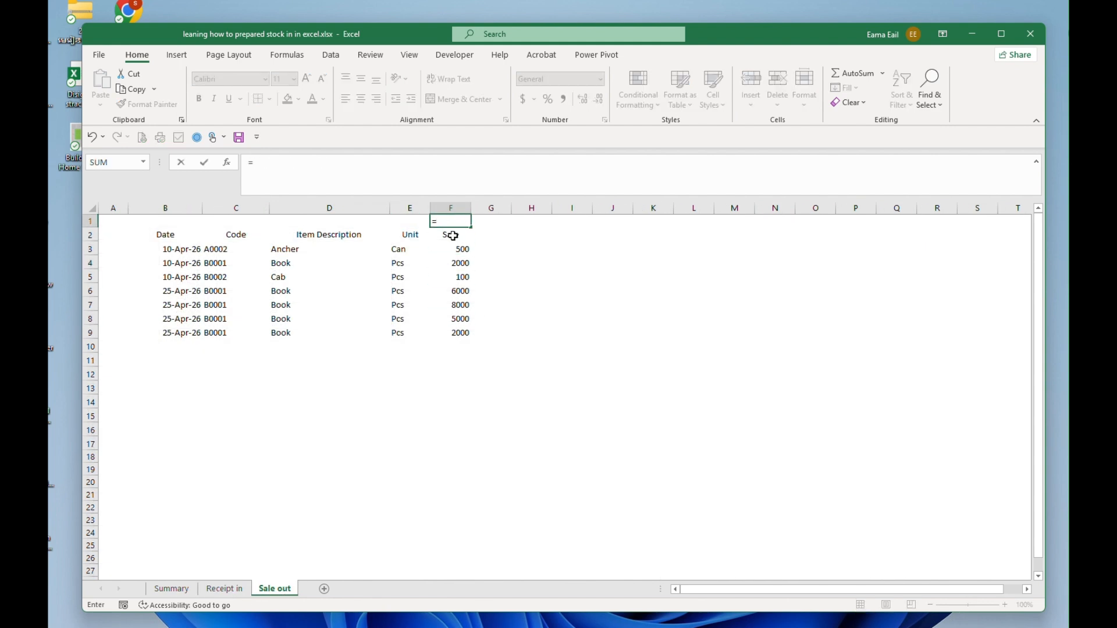
pyautogui.write('subt')
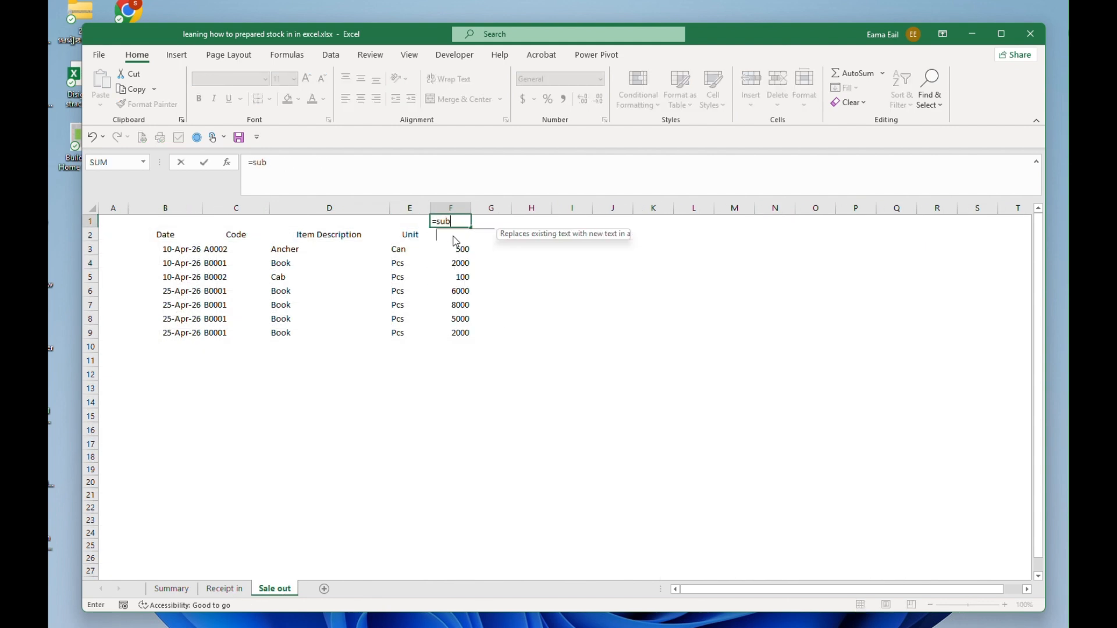
pyautogui.press('Tab')
pyautogui.write('9')
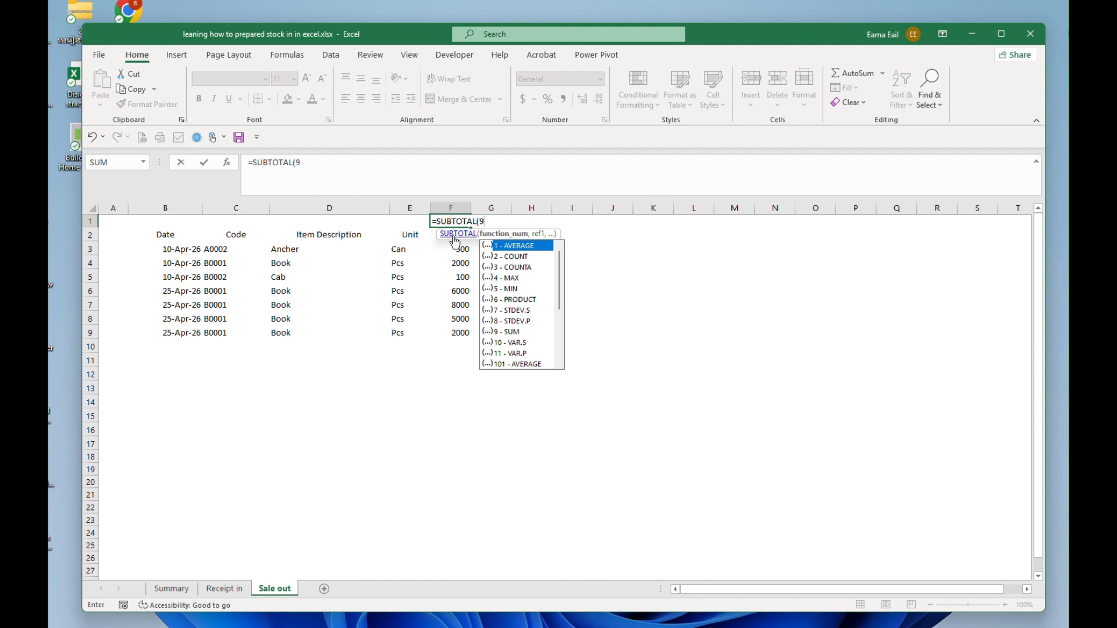
pyautogui.write(',')
pyautogui.press('Down')
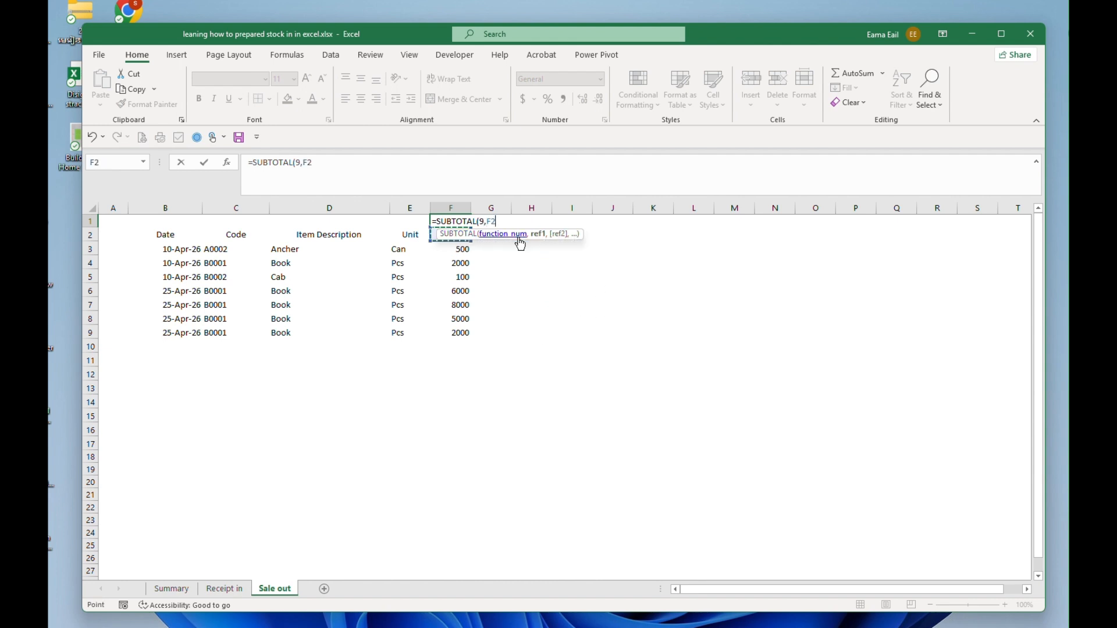
pyautogui.press('Down')
pyautogui.hotkey('ctrl', 'shift', 'Down')
pyautogui.hotkey('ctrl', 'shift', 'Down')
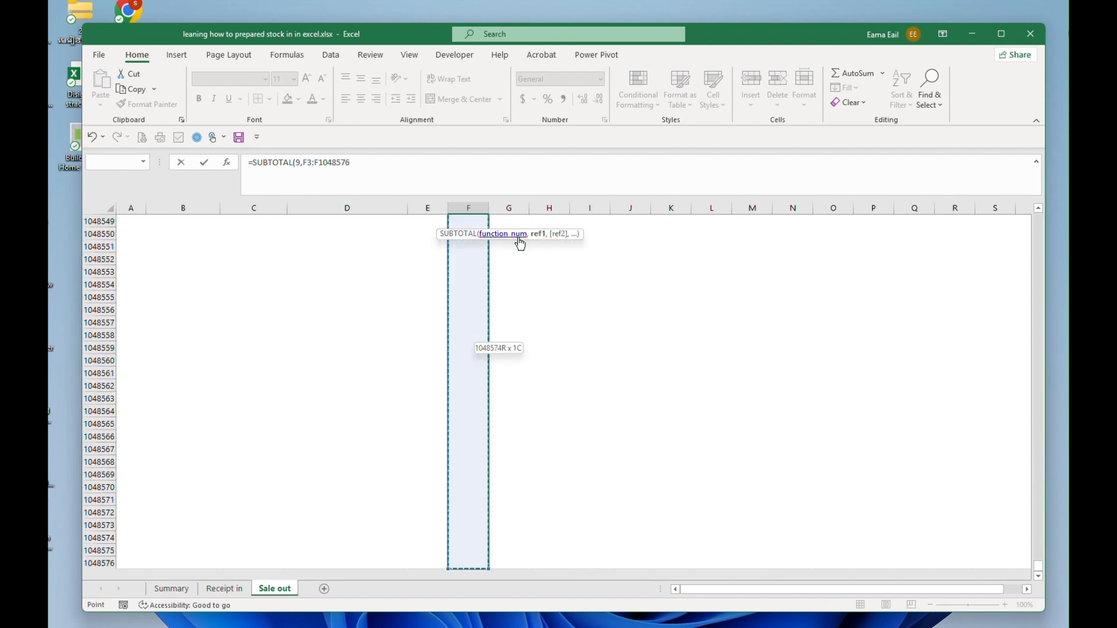
pyautogui.hotkey('ctrl', 'Return')
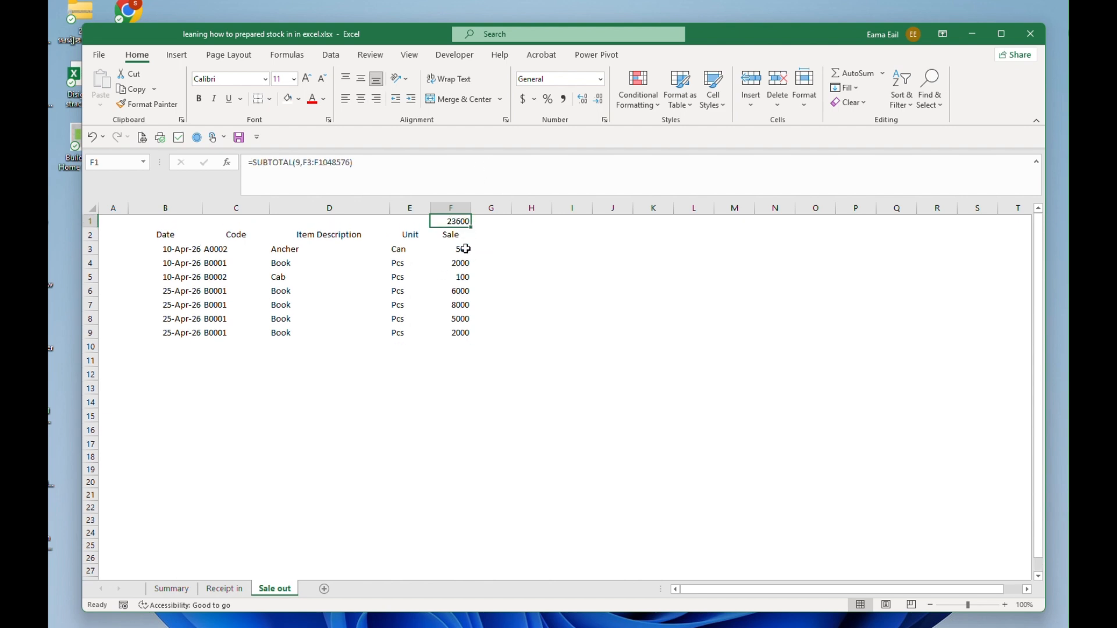
pyautogui.moveTo(464, 250); pyautogui.dragTo(461, 333)
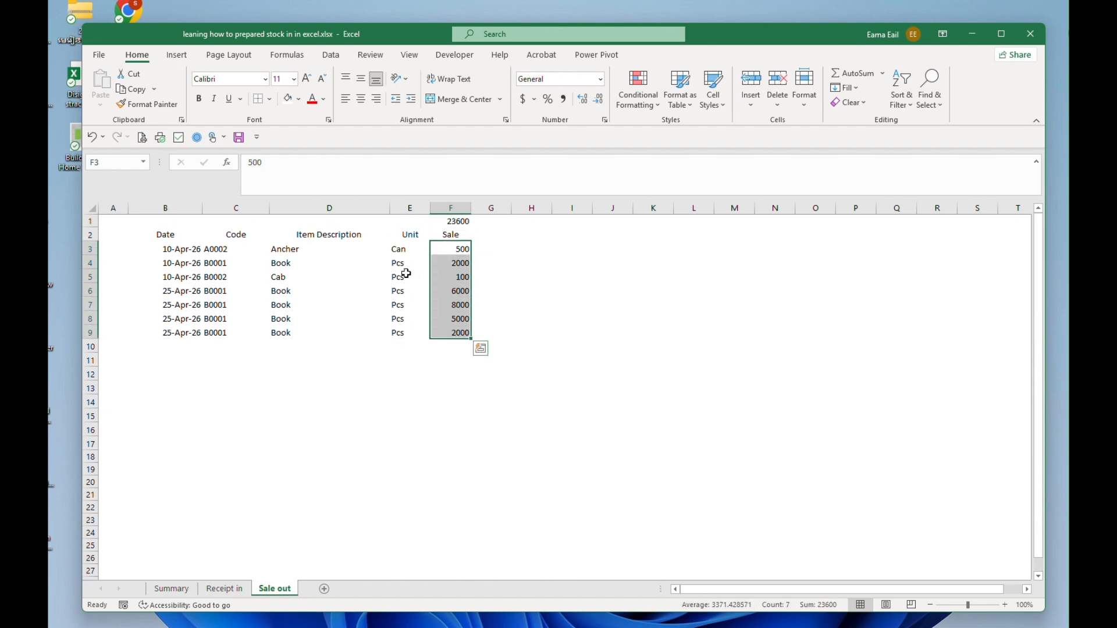
pyautogui.click(447, 265)
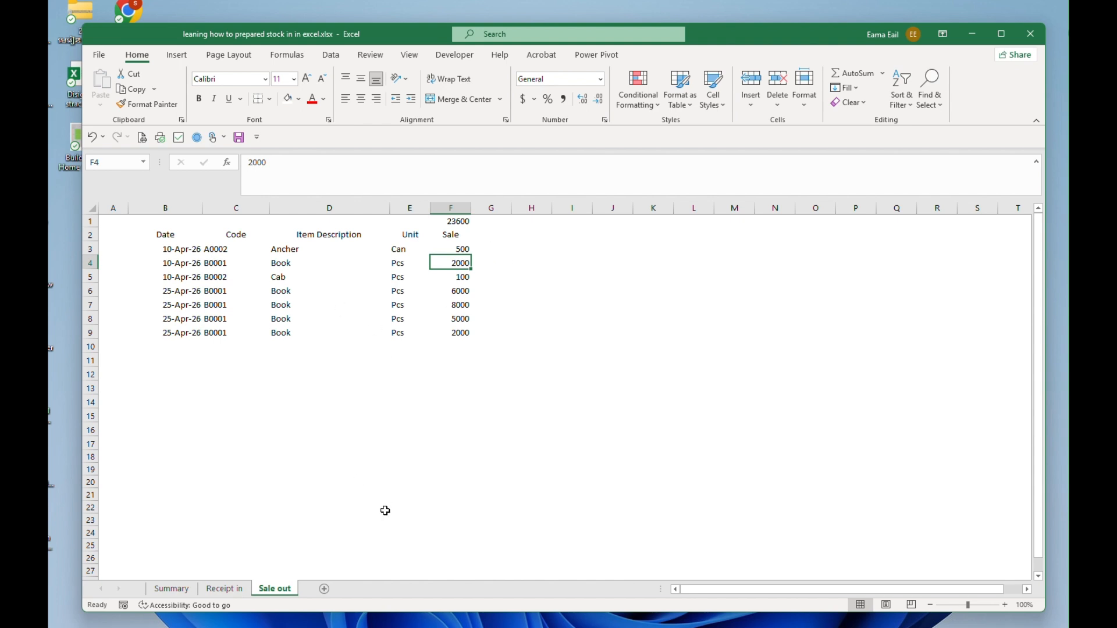
# On the Summary sheet, replace the header in E2 with "Total puchase in"
pyautogui.click(171, 589)
pyautogui.click(491, 262)
pyautogui.press('BackSpace')
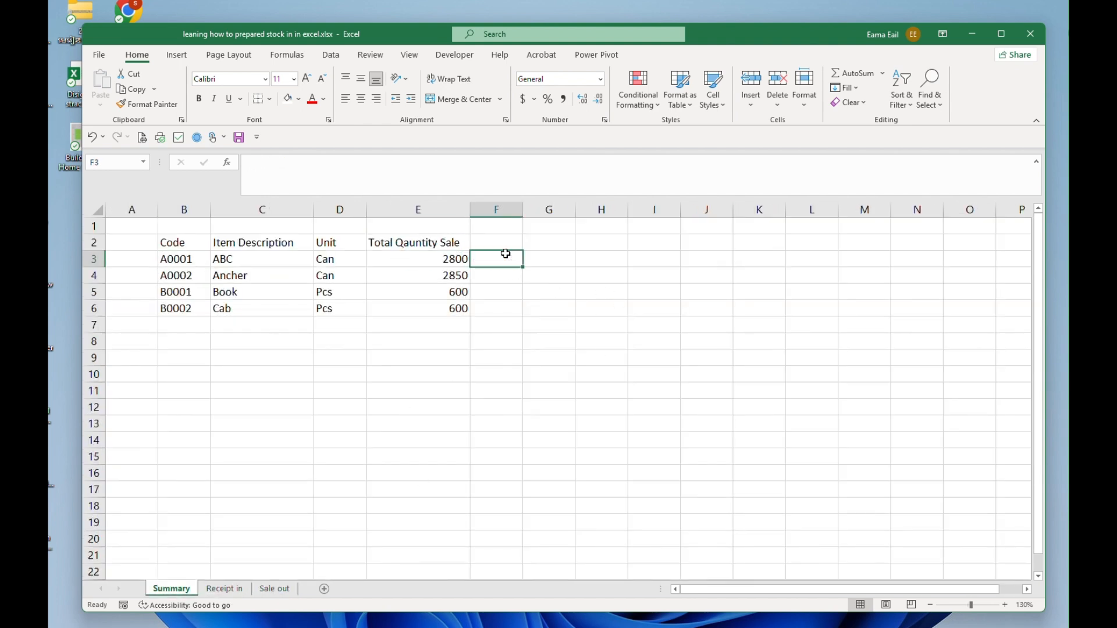
pyautogui.press('Return')
pyautogui.press('Up')
pyautogui.press('Left')
pyautogui.press('Up')
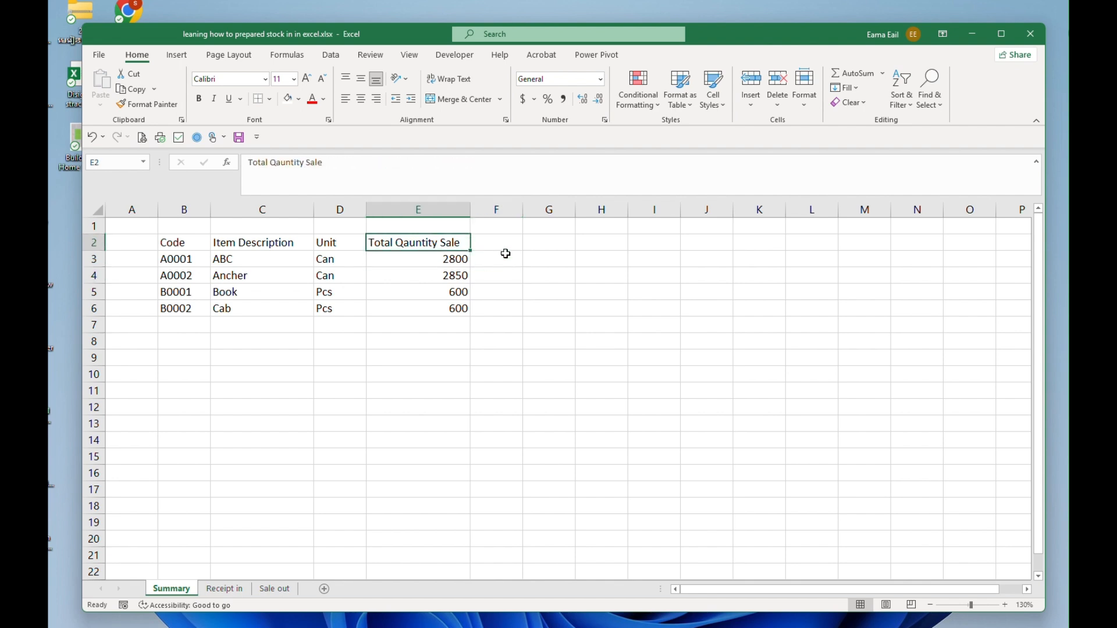
pyautogui.write('To')
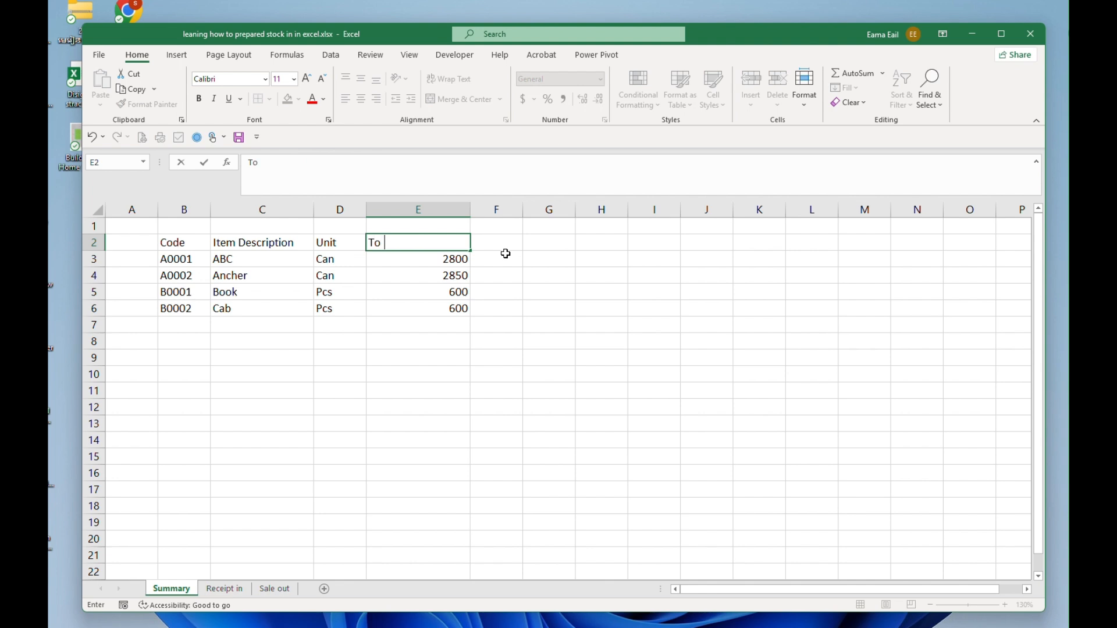
pyautogui.write('tal puchase in')
pyautogui.press('Tab')
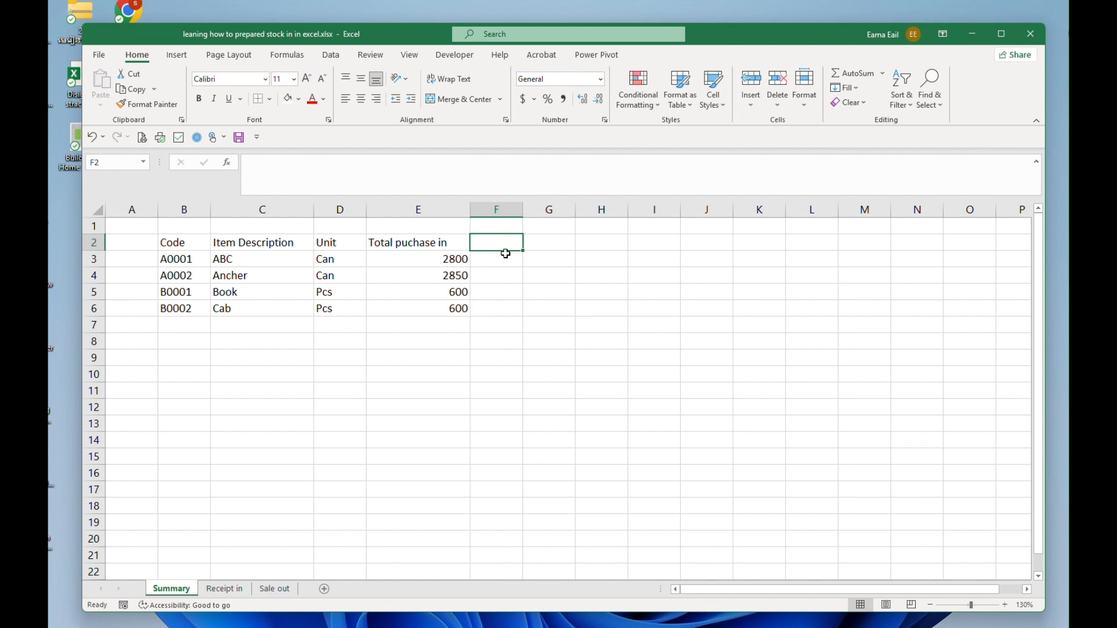
# Add the header "Total Sale out" in F2 and autofit the width of column F
pyautogui.write('Total')
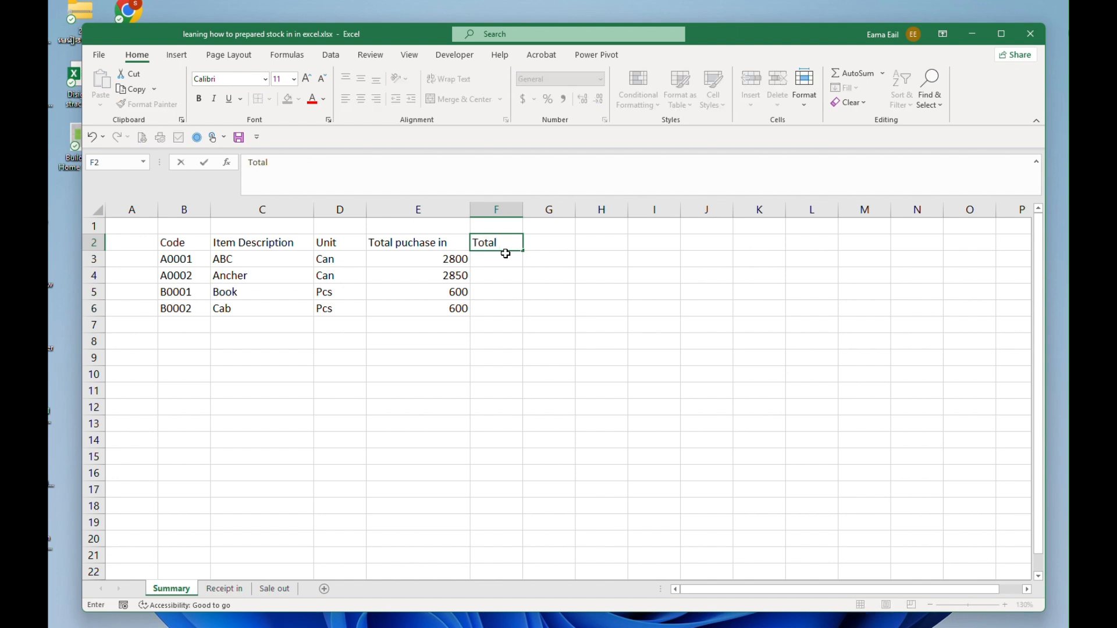
pyautogui.write(' Sale out')
pyautogui.press('Return')
pyautogui.doubleClick(523, 210)
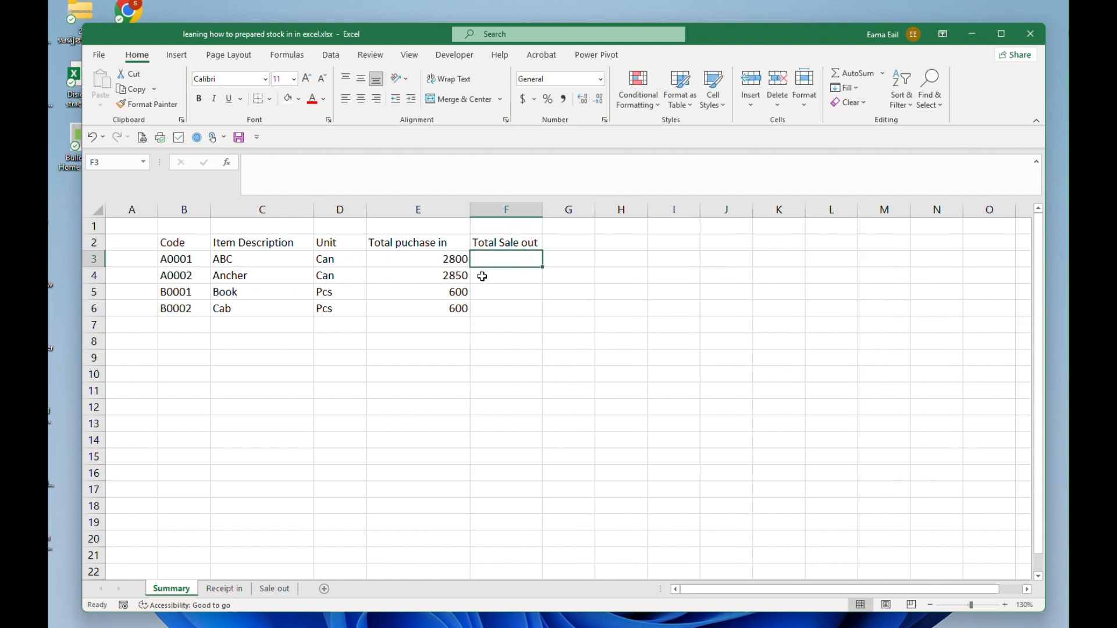
# Enter =SUMIF('Sale out'!$C:$C,Summary!B3,'Sale out'!$F:$F) in F3 of Summary and fill it down to F6
pyautogui.write('=sumif(')
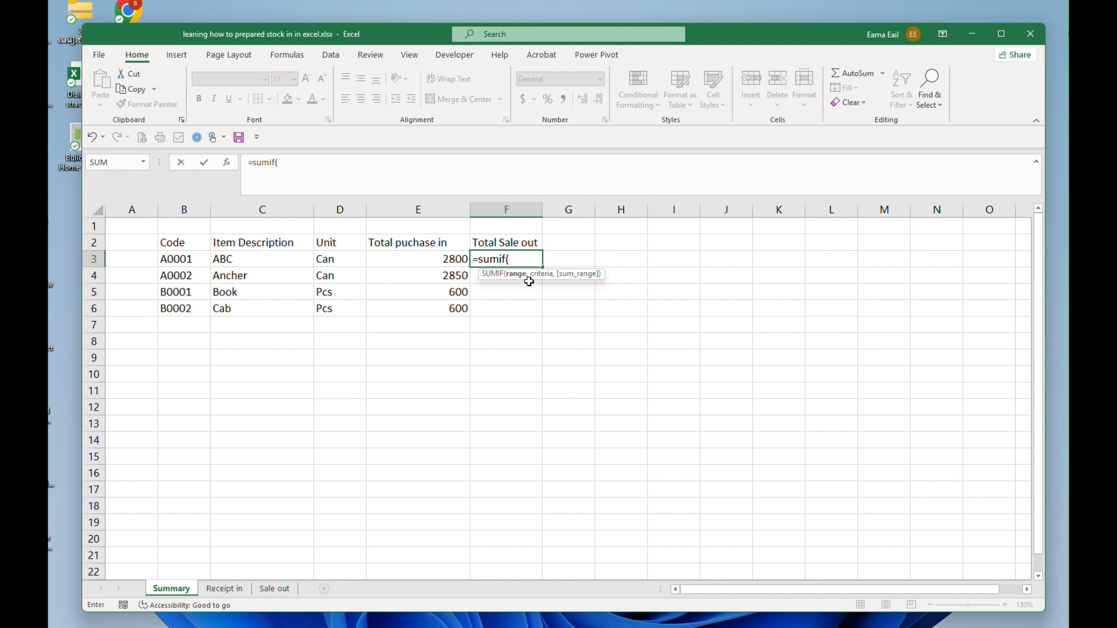
pyautogui.click(281, 591)
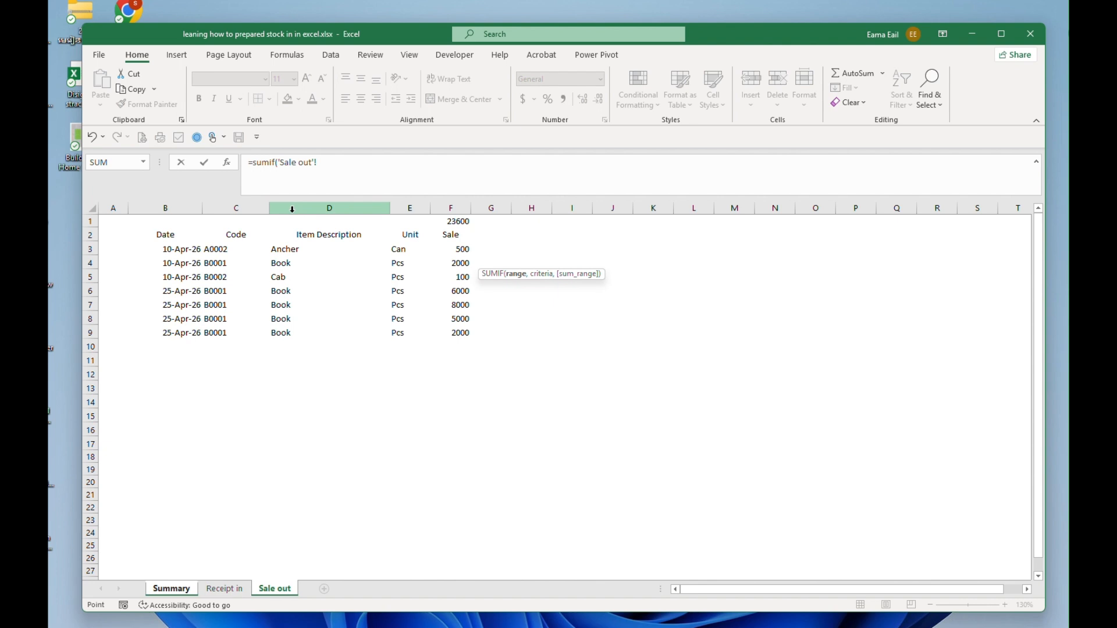
pyautogui.click(228, 207)
pyautogui.write(',')
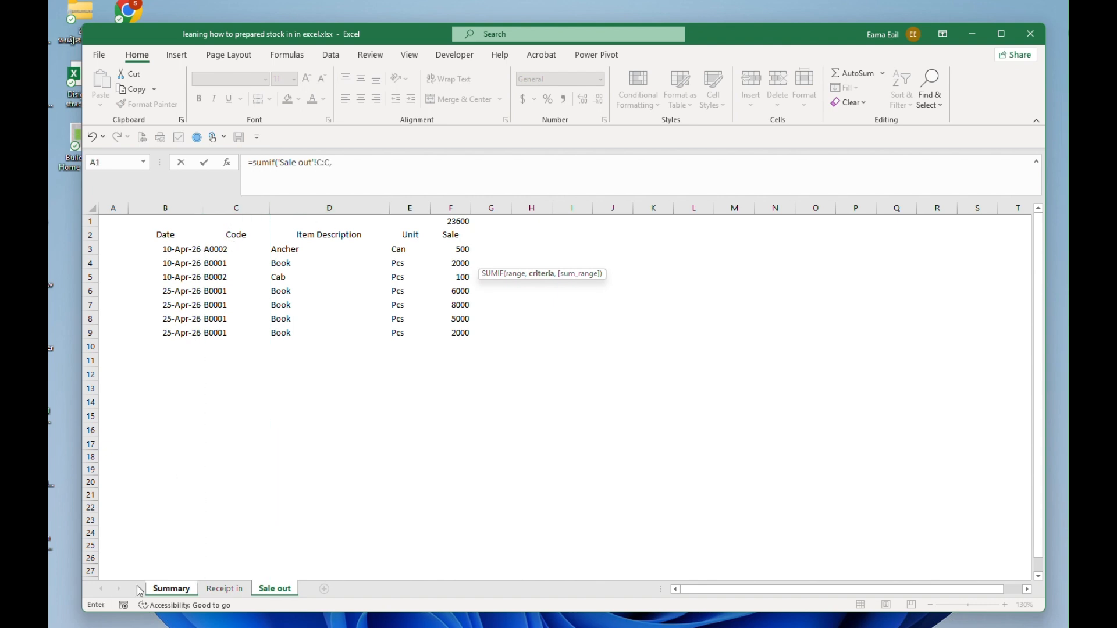
pyautogui.click(171, 588)
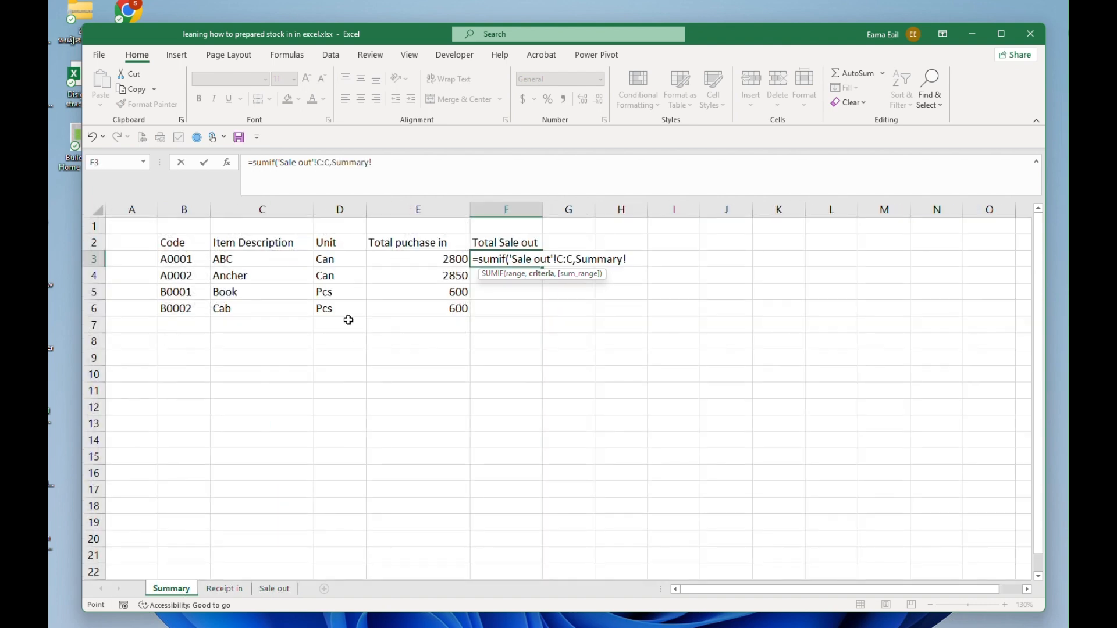
pyautogui.click(185, 260)
pyautogui.write(',')
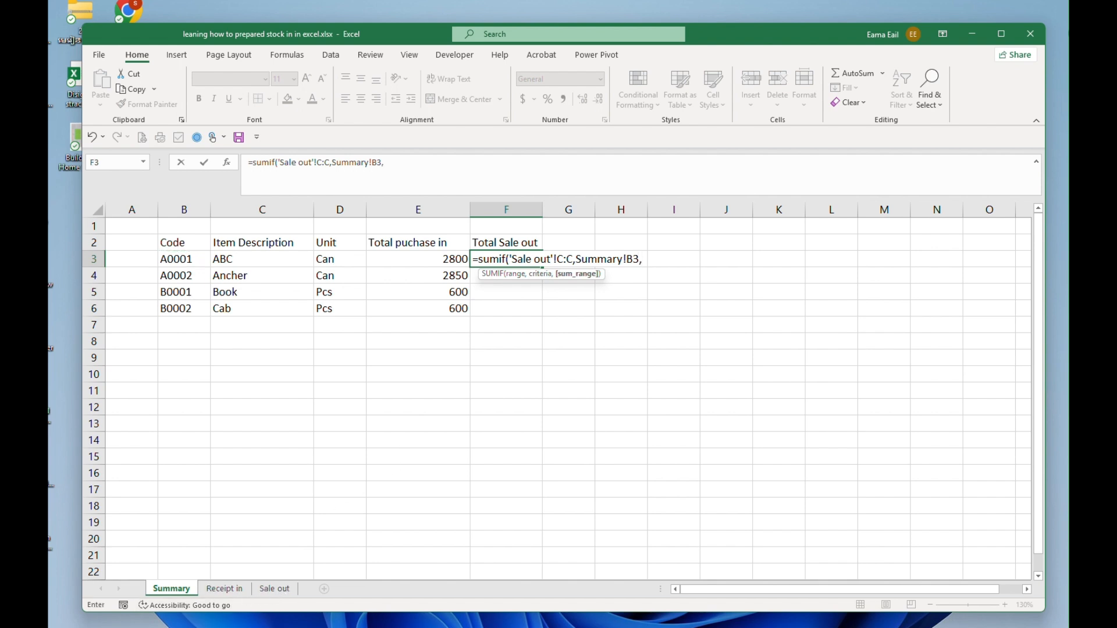
pyautogui.click(274, 589)
pyautogui.click(459, 206)
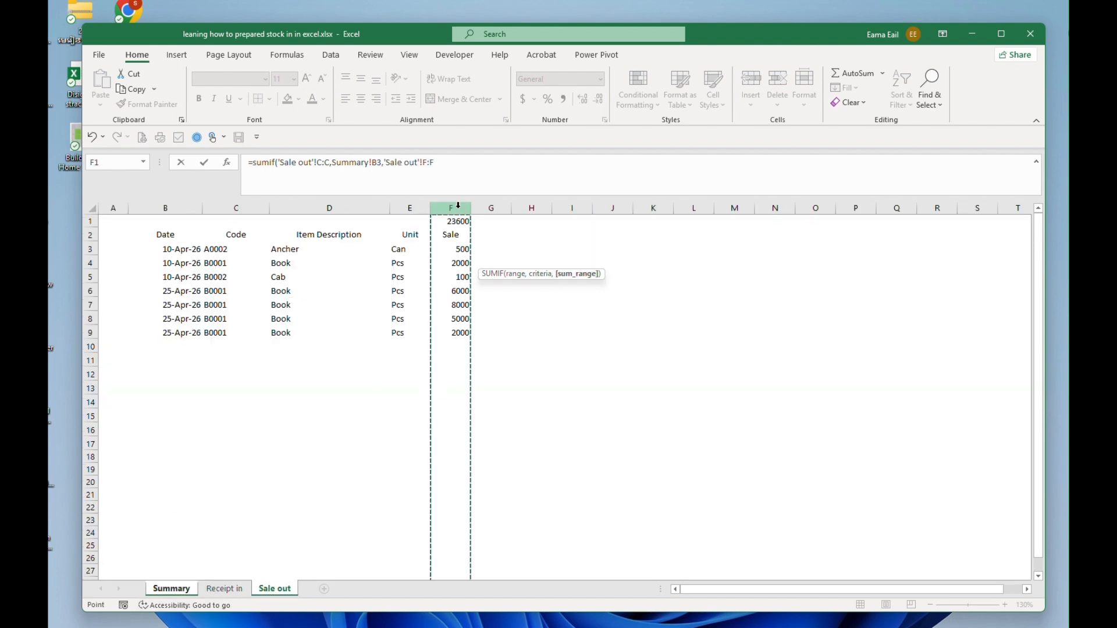
pyautogui.press('F4')
pyautogui.press('Return')
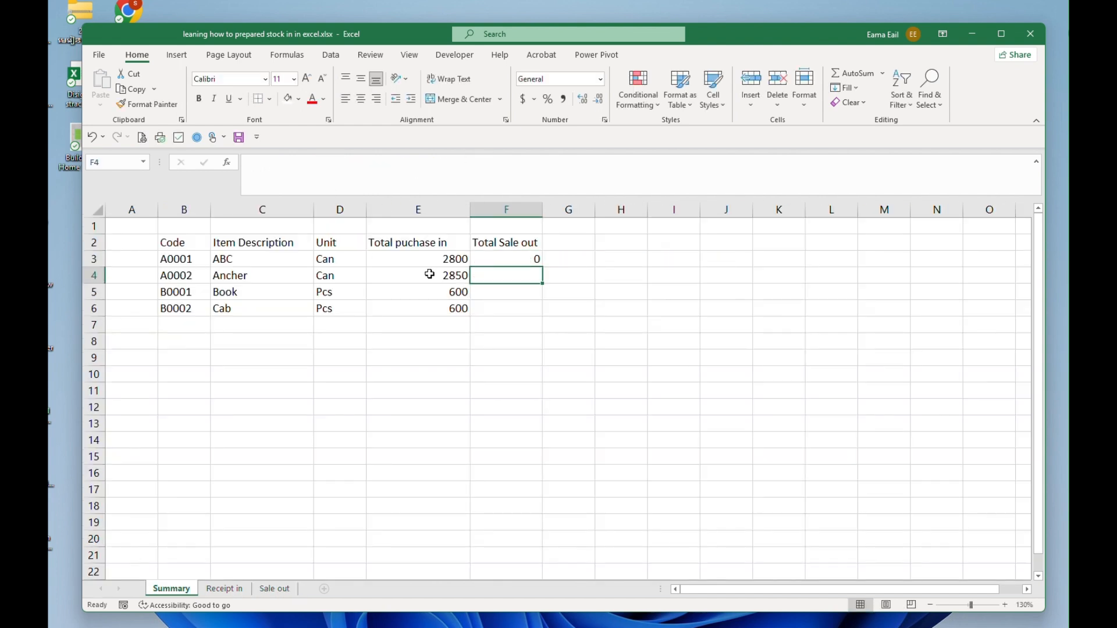
pyautogui.click(524, 260)
pyautogui.moveTo(542, 267); pyautogui.dragTo(541, 311)
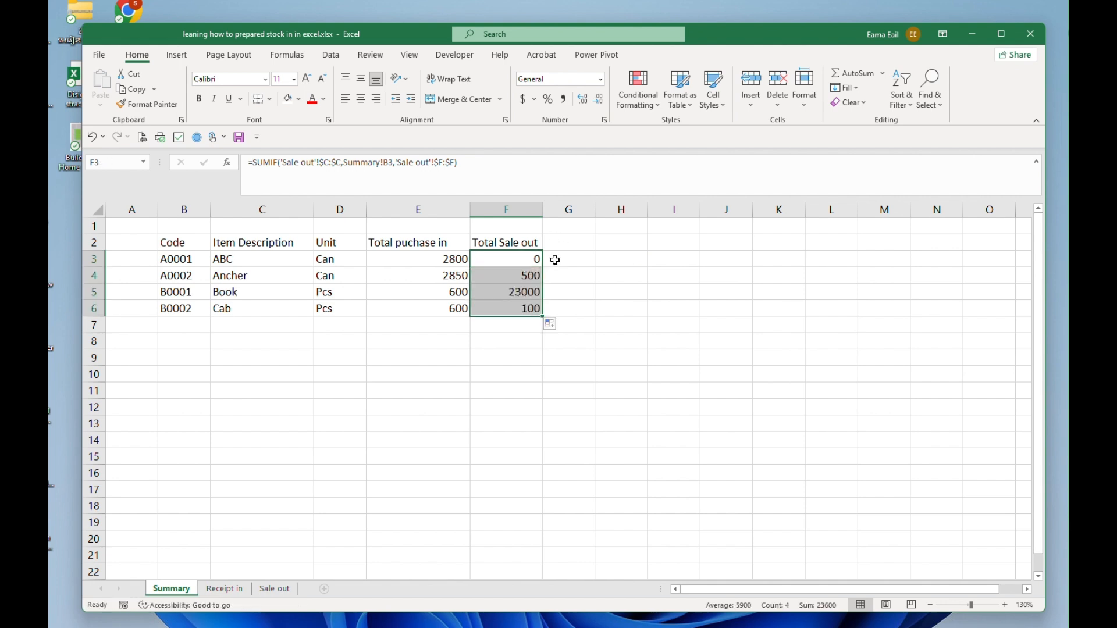
# Check the Total Sale out results against the codes on Sale out, glance at Receipt in, and return to Summary
pyautogui.click(537, 278)
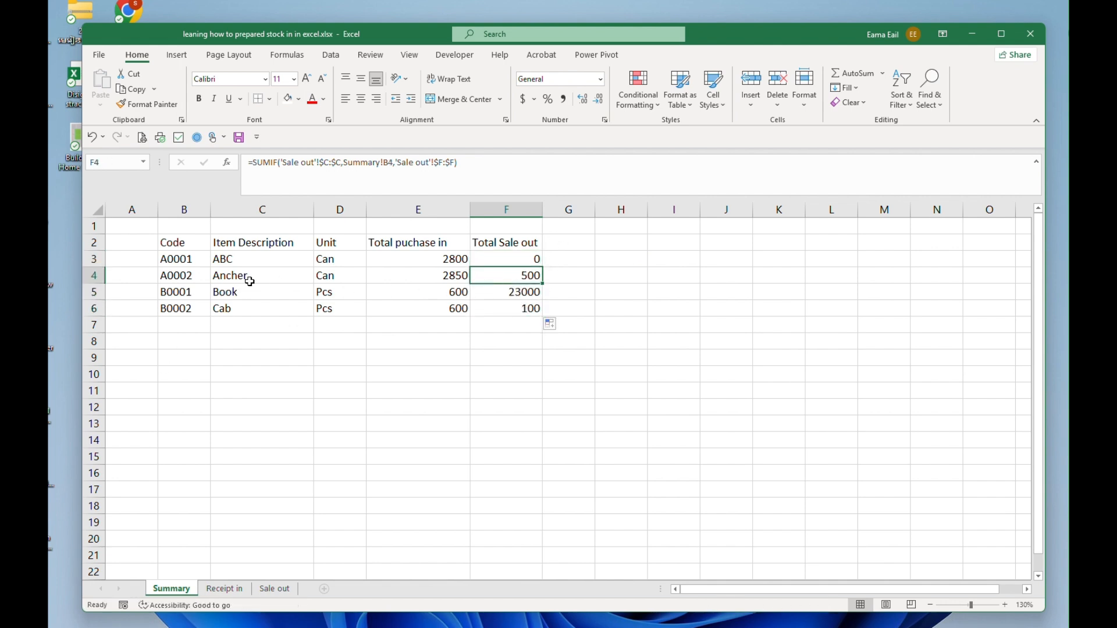
pyautogui.click(213, 266)
pyautogui.click(530, 260)
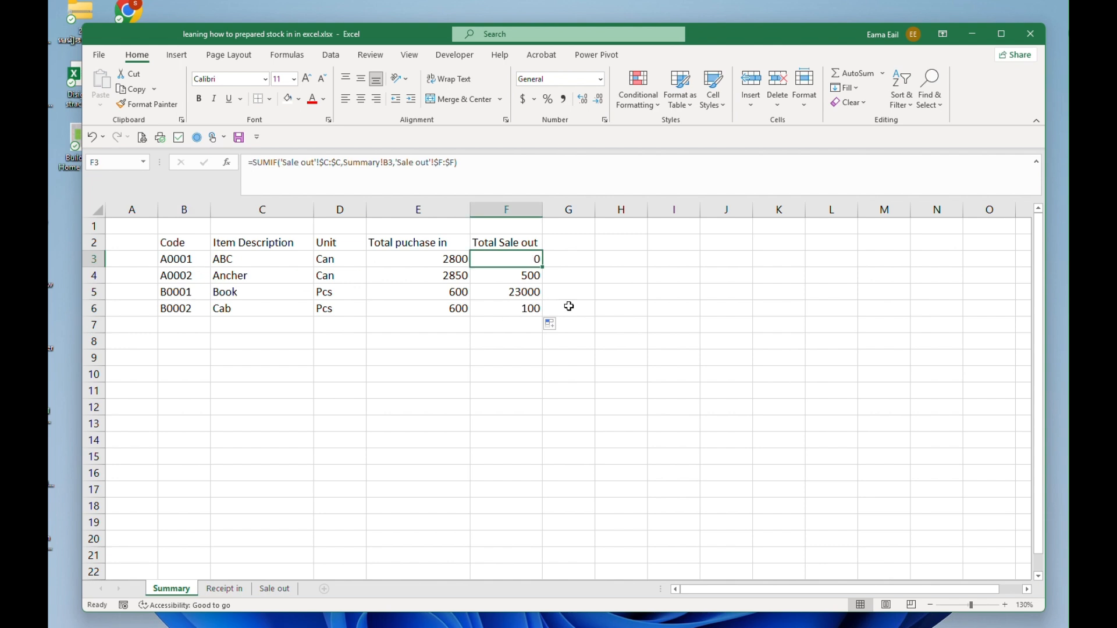
pyautogui.click(525, 310)
pyautogui.click(274, 588)
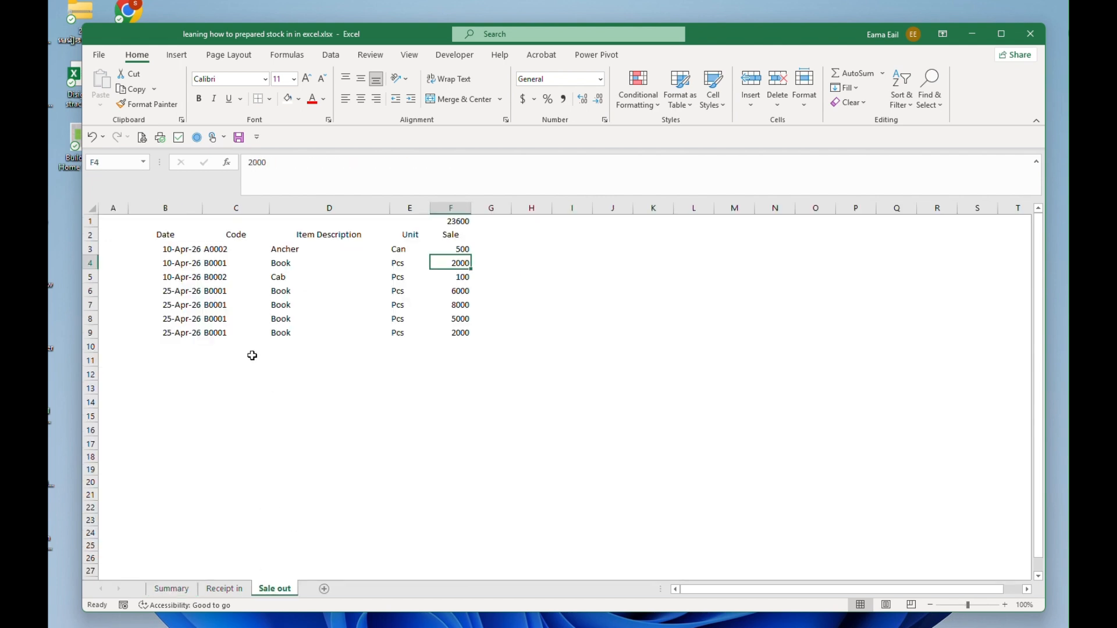
pyautogui.click(231, 251)
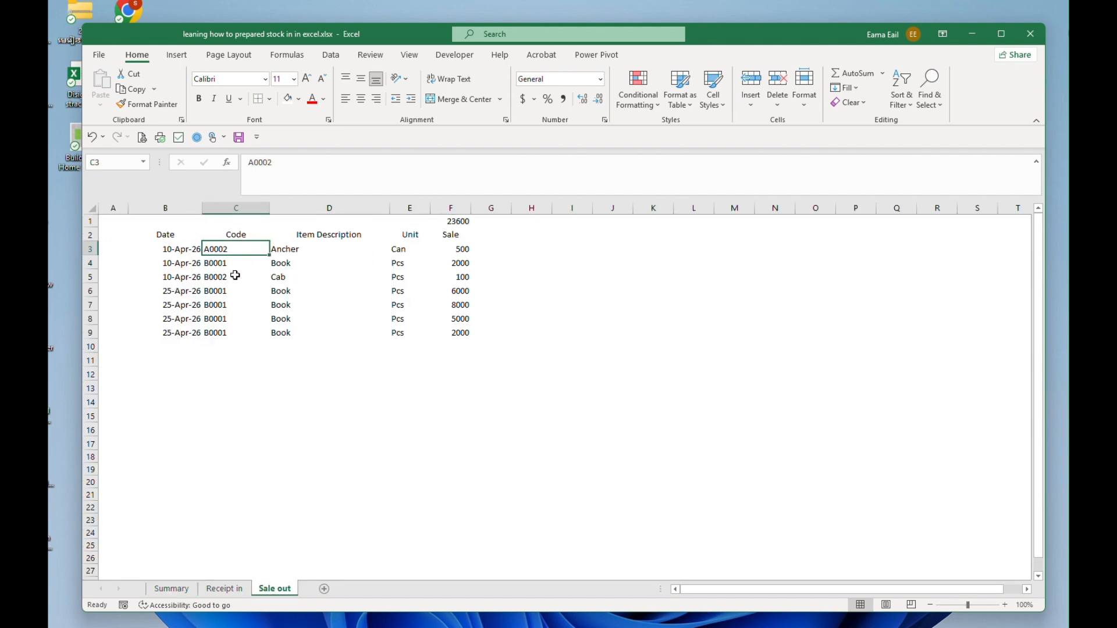
pyautogui.press('Down')
pyautogui.press('Down')
pyautogui.press('Down')
pyautogui.press('Down')
pyautogui.press('Down')
pyautogui.click(228, 589)
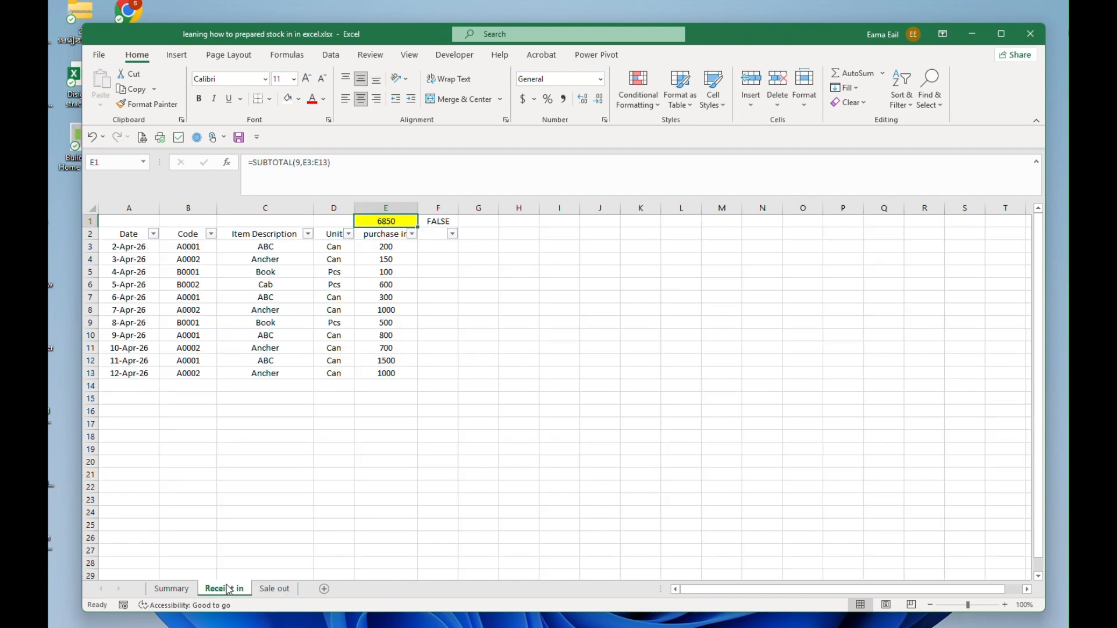
pyautogui.click(173, 589)
# Add the header "Ending" in G2 of the Summary sheet
pyautogui.click(531, 255)
pyautogui.click(577, 252)
pyautogui.click(574, 242)
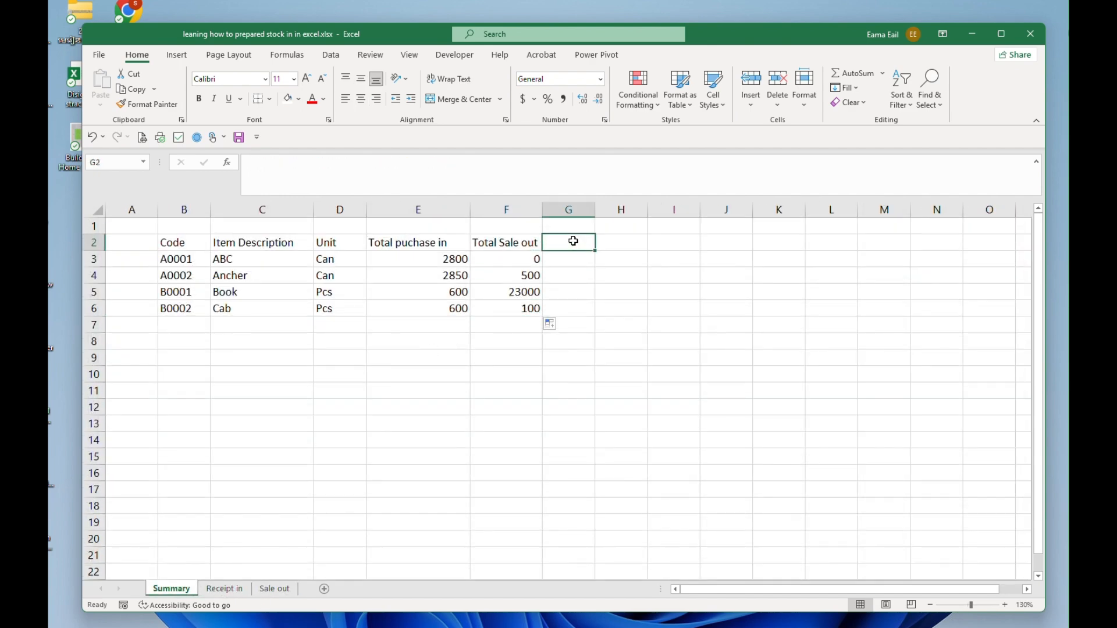
pyautogui.write('Ending')
pyautogui.press('Return')
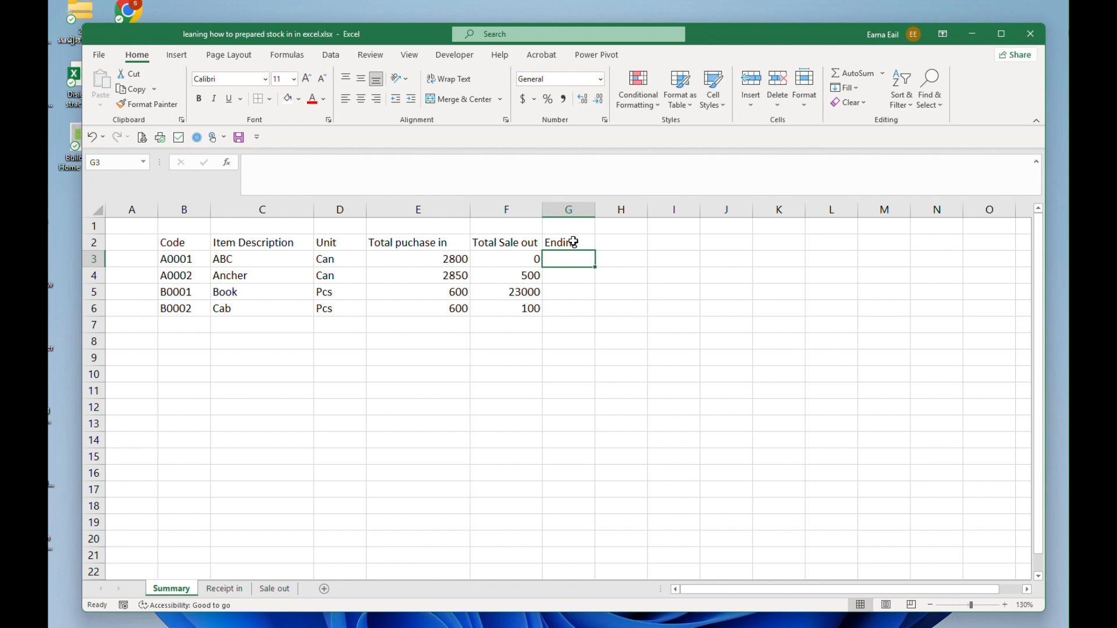
# Calculate the ending stock in G3 with =E3-F3 and fill the formula down to G6
pyautogui.write('=')
pyautogui.press('Left')
pyautogui.press('Left')
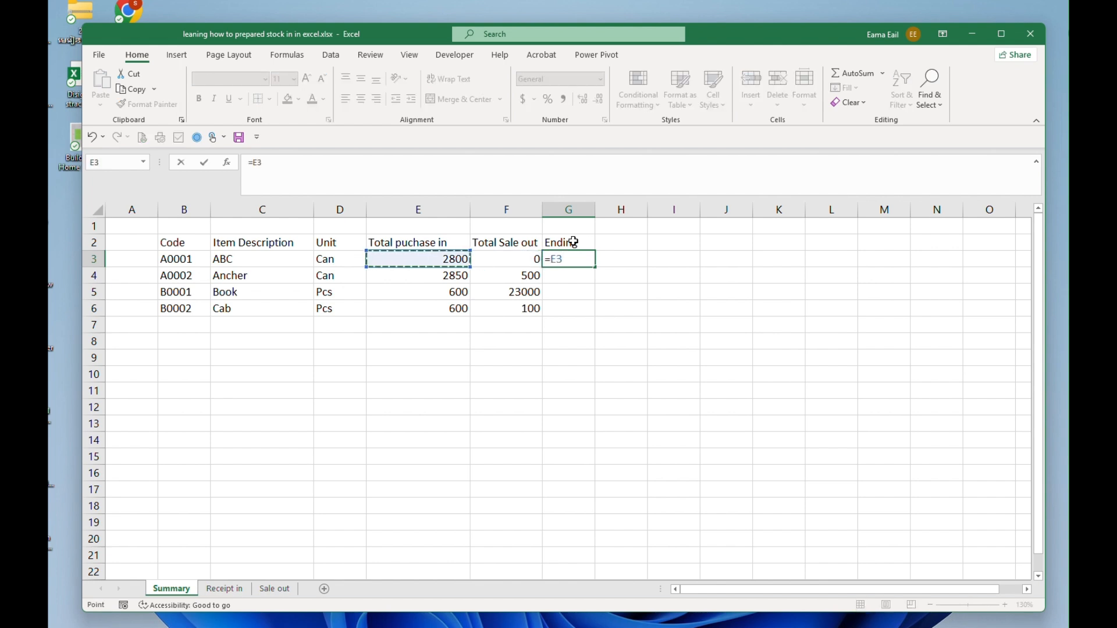
pyautogui.write('-')
pyautogui.press('Left')
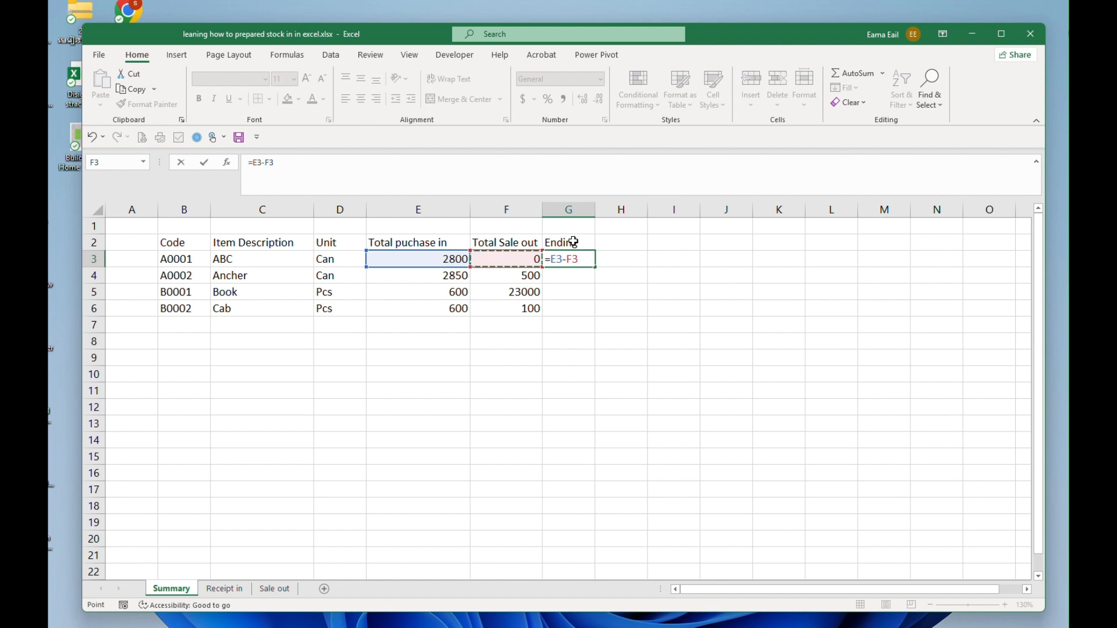
pyautogui.press('Return')
pyautogui.click(580, 257)
pyautogui.moveTo(595, 267); pyautogui.dragTo(587, 310)
# Inspect the purchase, sale and ending figures for B0001 Book, check its entries on Sale out, and return to Summary
pyautogui.click(570, 291)
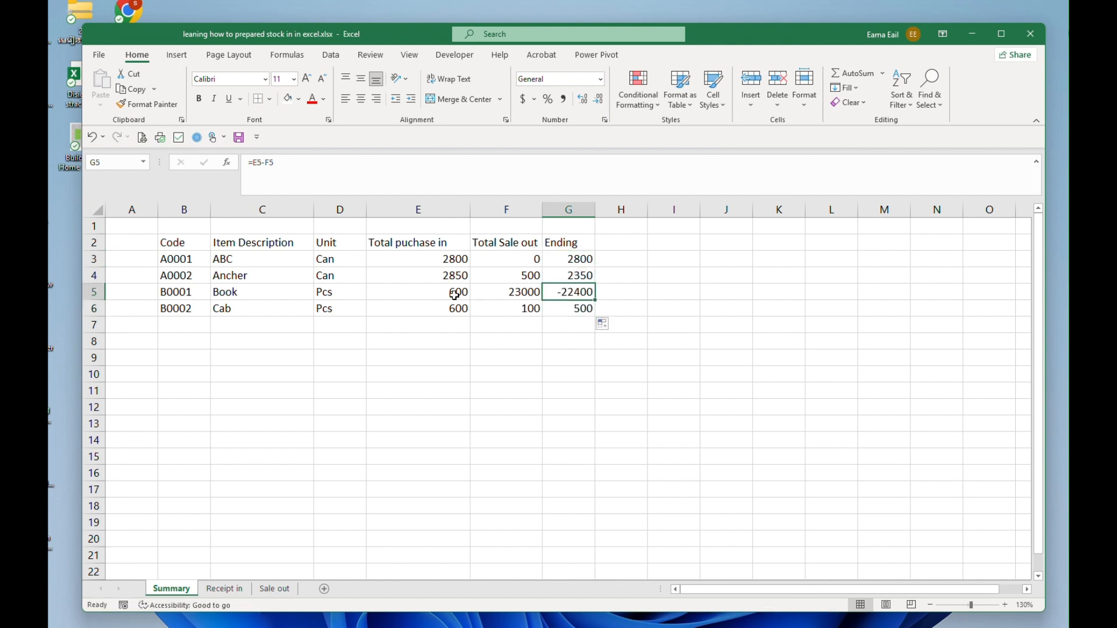
pyautogui.click(455, 293)
pyautogui.click(514, 293)
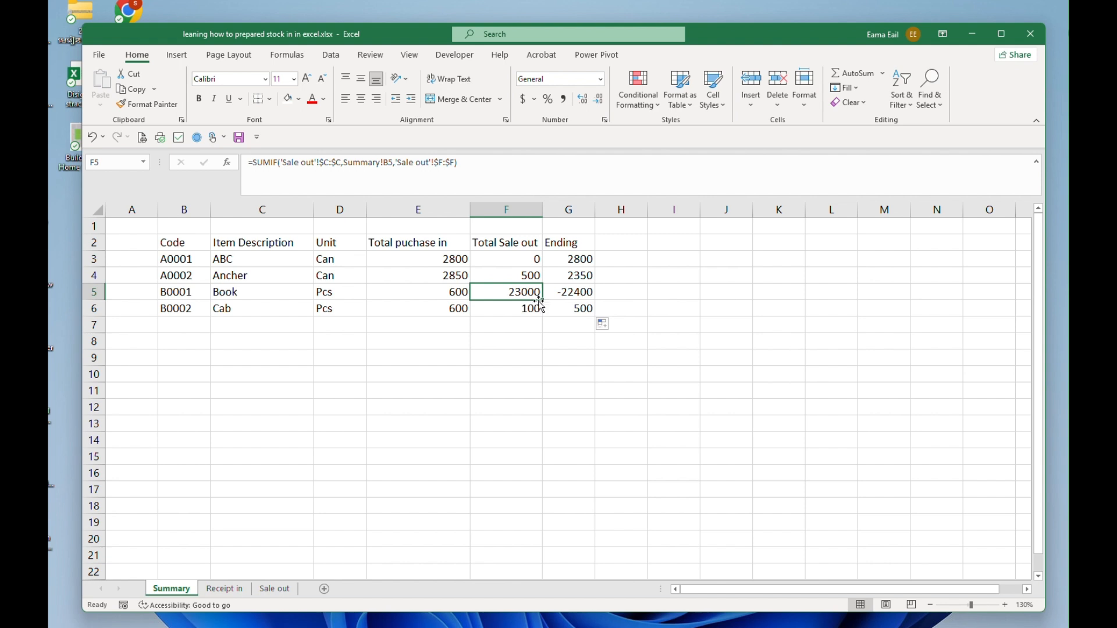
pyautogui.click(278, 589)
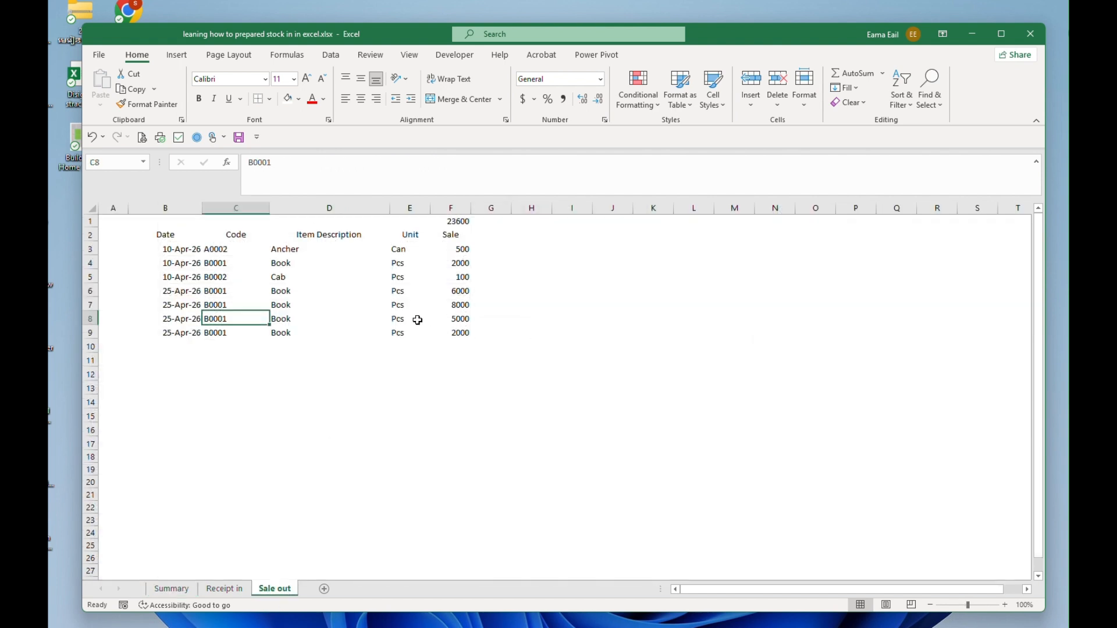
pyautogui.click(171, 589)
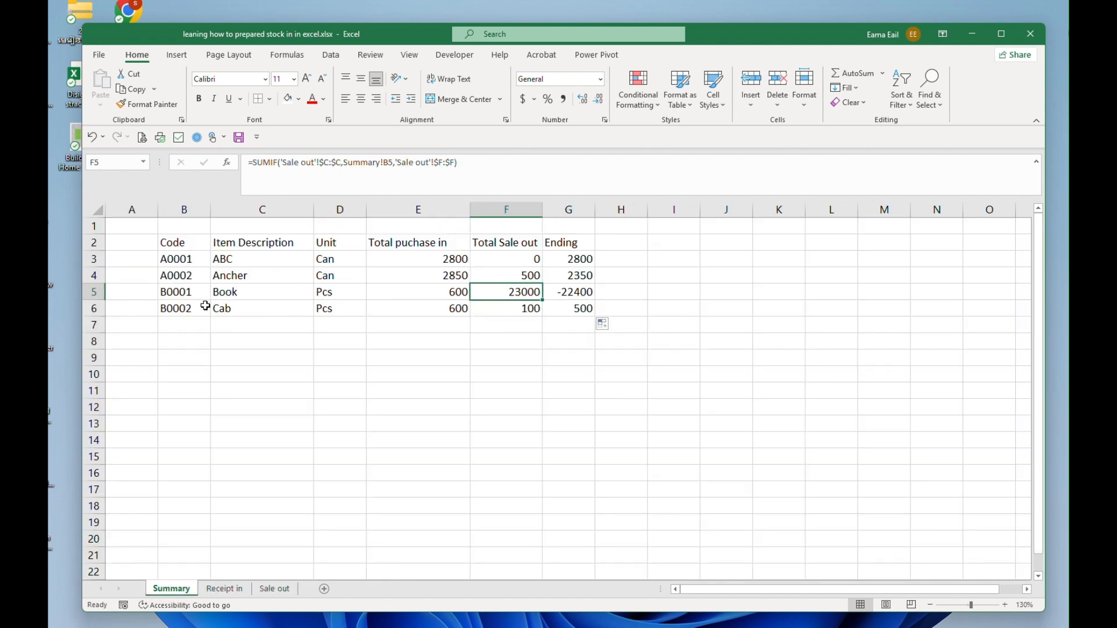
# Look up B0001 on Summary and Sale out, and copy that code from B9 into B14 on Receipt in
pyautogui.click(180, 294)
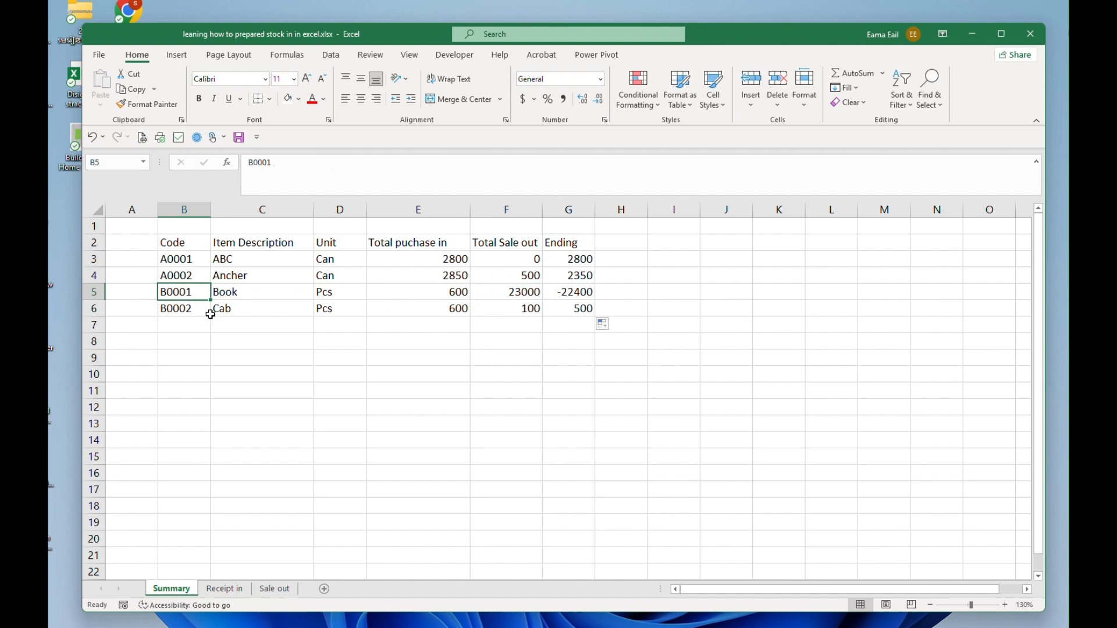
pyautogui.click(275, 589)
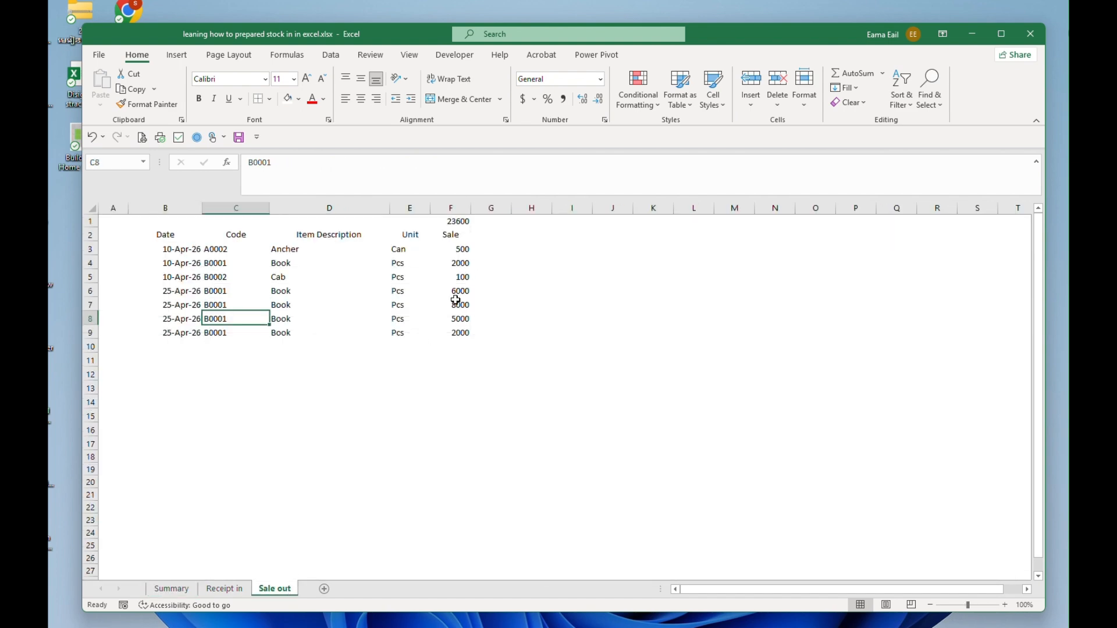
pyautogui.click(225, 589)
pyautogui.click(186, 376)
pyautogui.click(195, 322)
pyautogui.hotkey('ctrl', 'c')
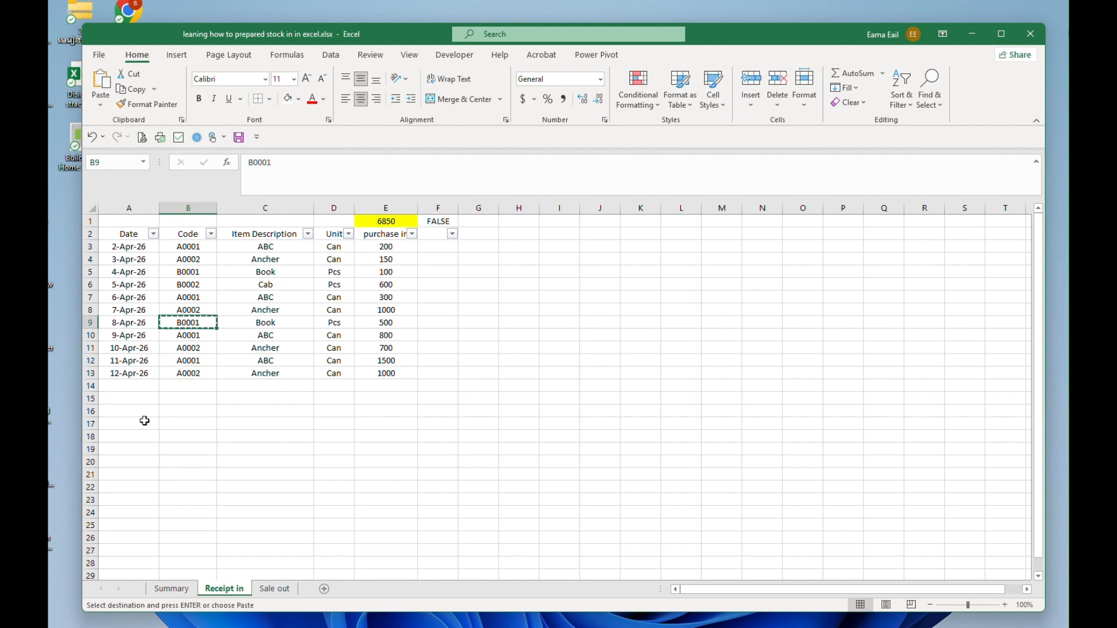
pyautogui.click(191, 384)
pyautogui.hotkey('ctrl', 'v')
# Enter the date 4-24-26 and a purchase quantity of 60000 for the B0001 entry in row 14
pyautogui.click(127, 387)
pyautogui.write('4')
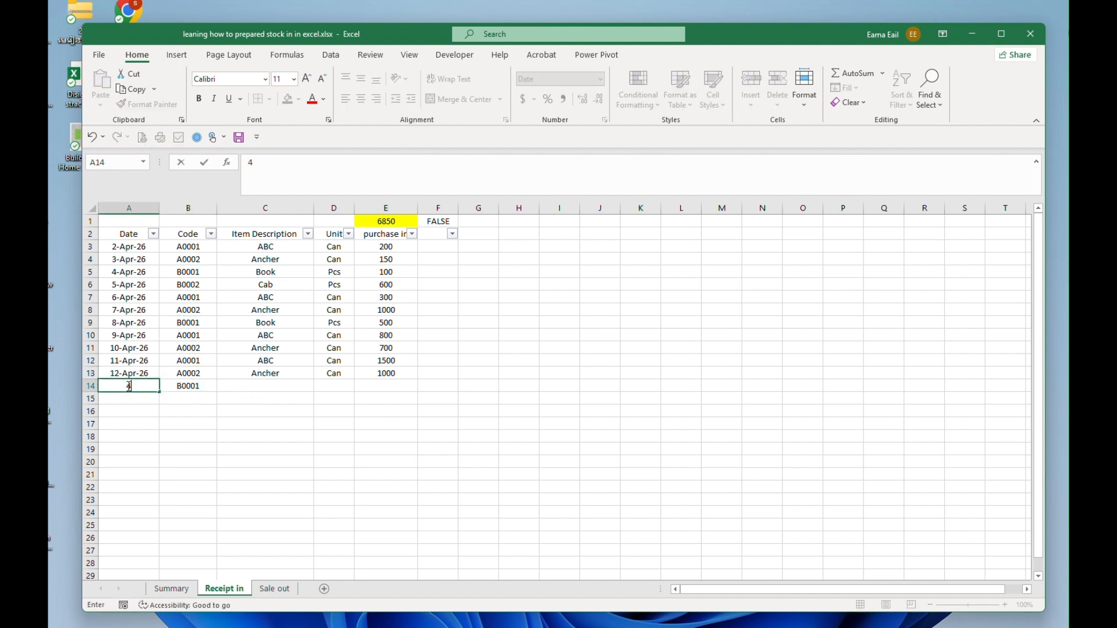
pyautogui.write('-24-26')
pyautogui.press('Tab')
pyautogui.press('Tab')
pyautogui.press('Tab')
pyautogui.press('Tab')
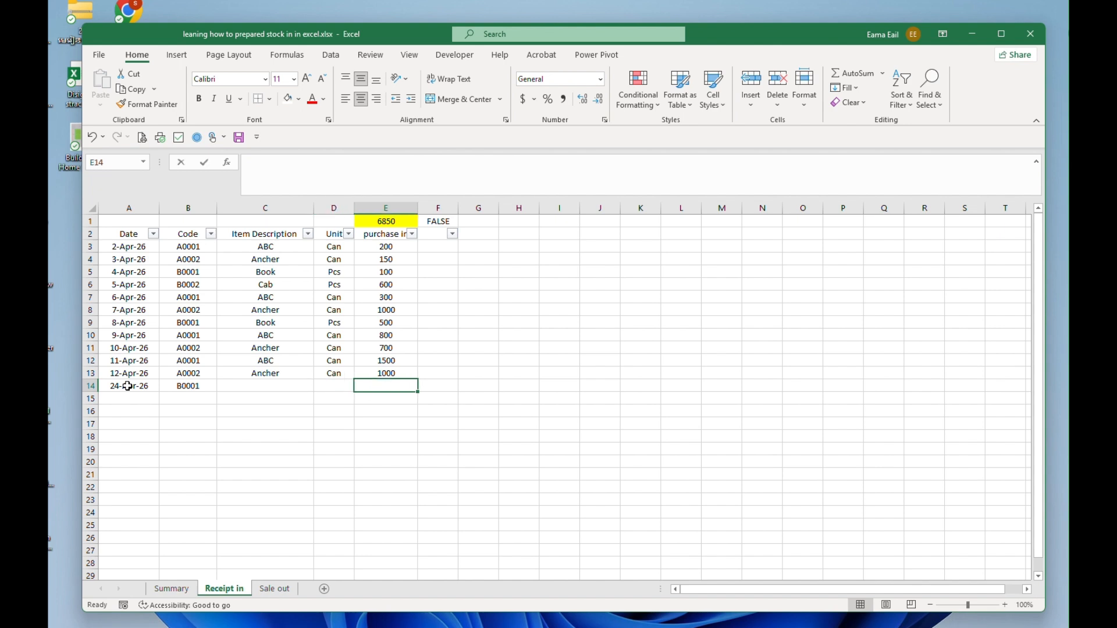
pyautogui.write('60000')
pyautogui.press('Return')
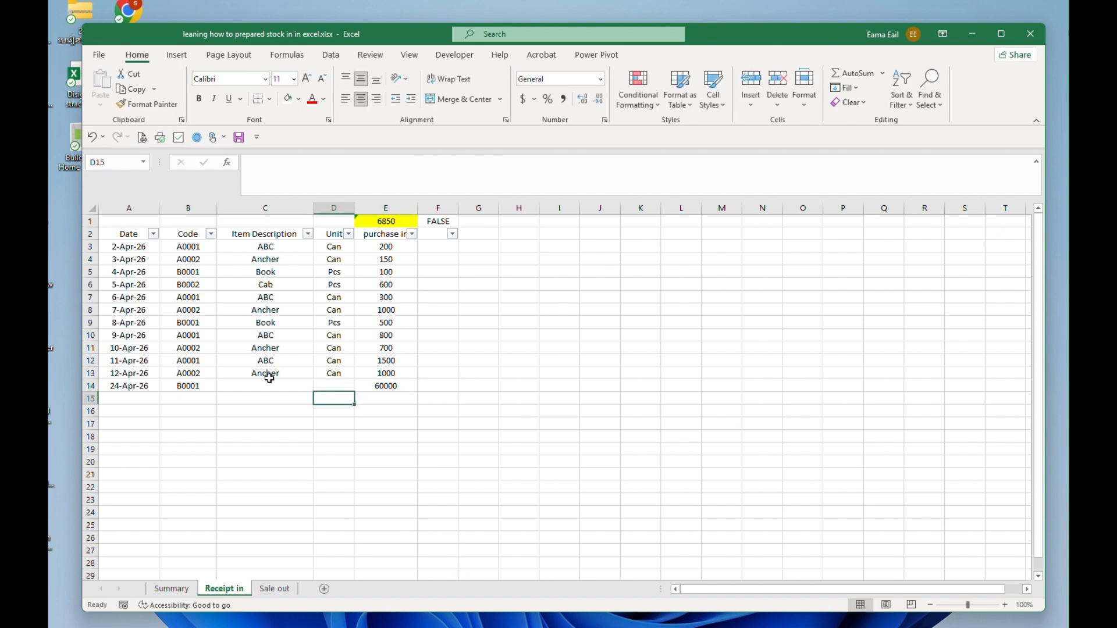
# Fill the Item Description and Unit formulas from row 13 down to row 19, and clear the comparison formula in F1
pyautogui.moveTo(269, 378); pyautogui.dragTo(332, 463)
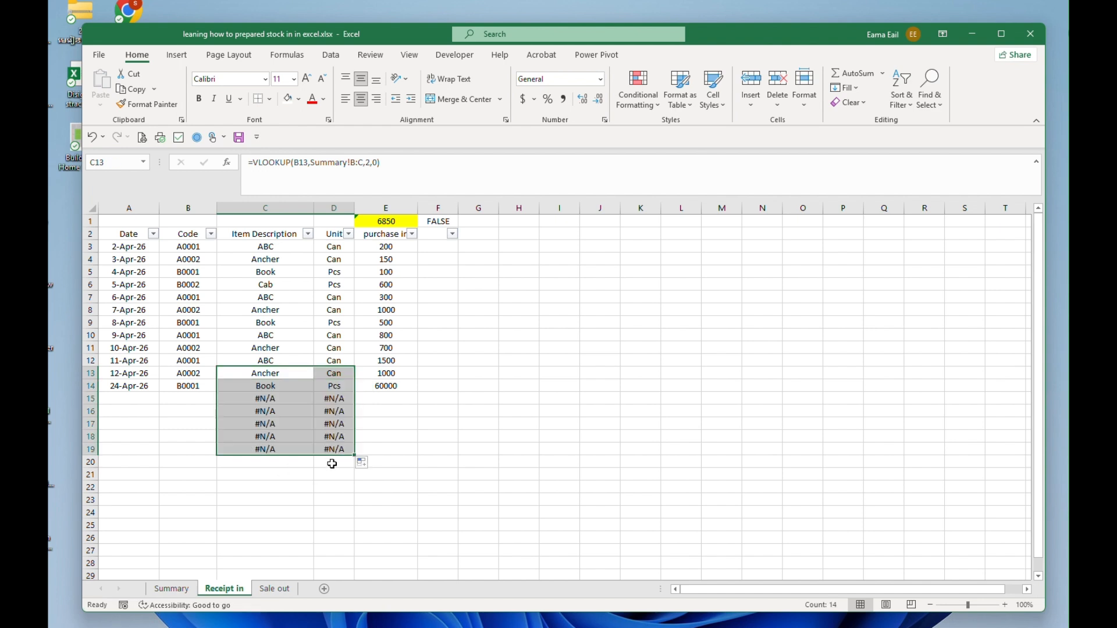
pyautogui.click(435, 367)
pyautogui.click(442, 222)
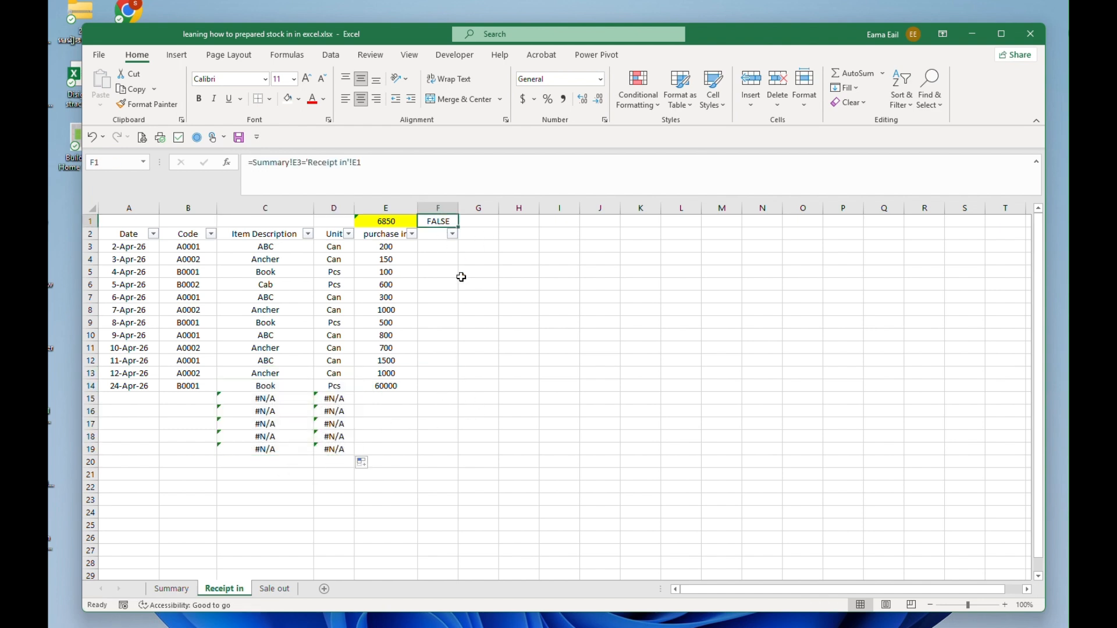
pyautogui.press('Delete')
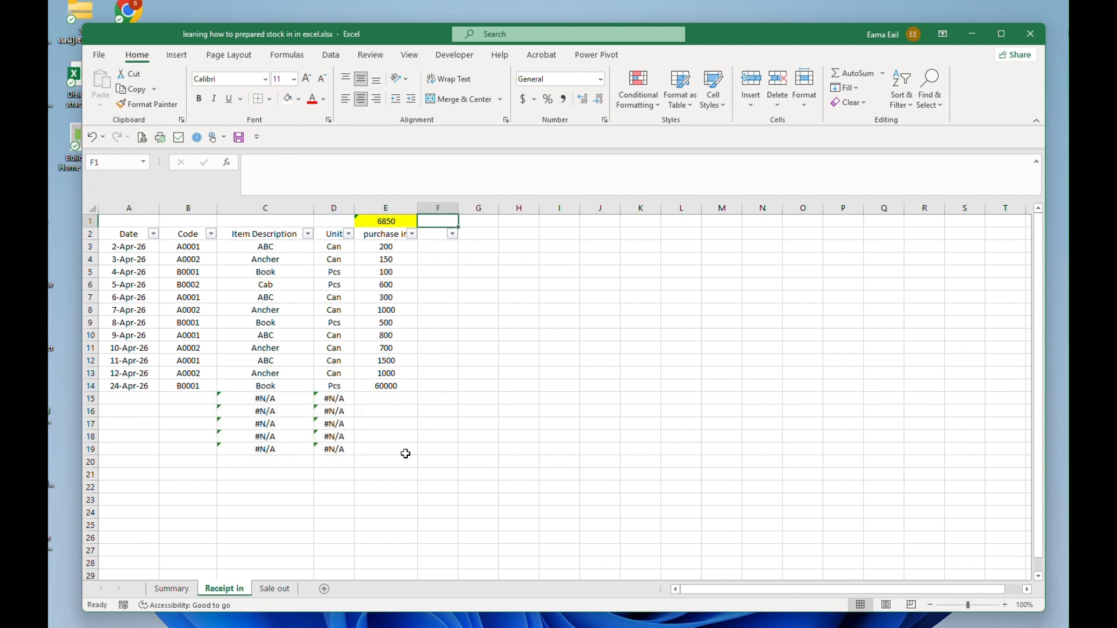
pyautogui.click(192, 425)
pyautogui.moveTo(281, 414); pyautogui.dragTo(280, 424)
# Inspect the purchase and ending figures for B0001 Book on Summary, and check its newest purchase on Receipt in
pyautogui.click(179, 592)
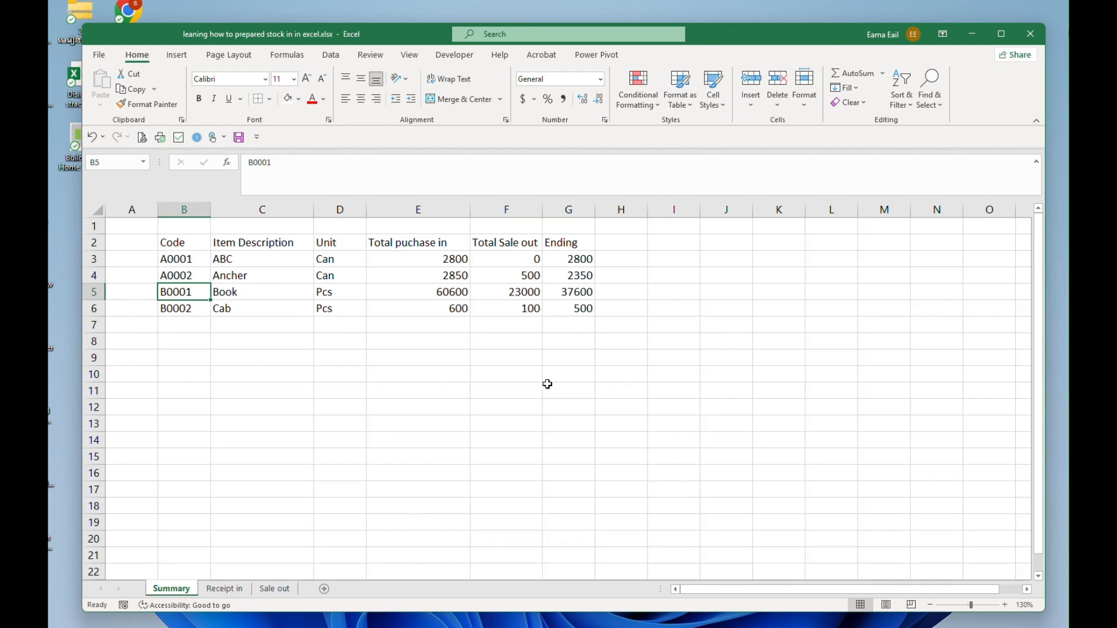
pyautogui.click(577, 293)
pyautogui.click(451, 296)
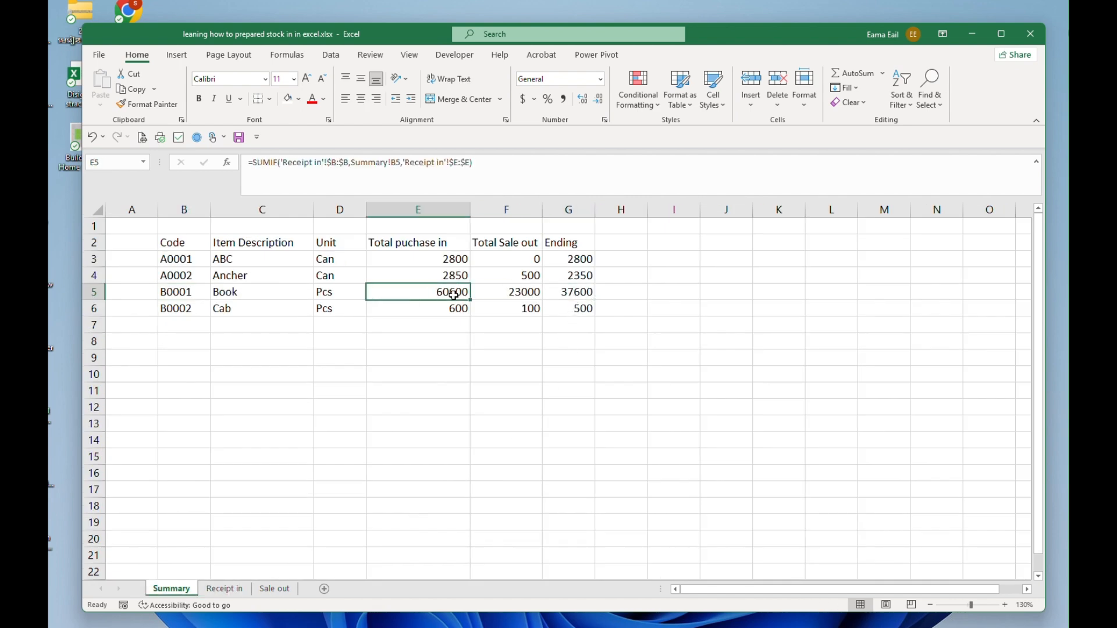
pyautogui.click(188, 295)
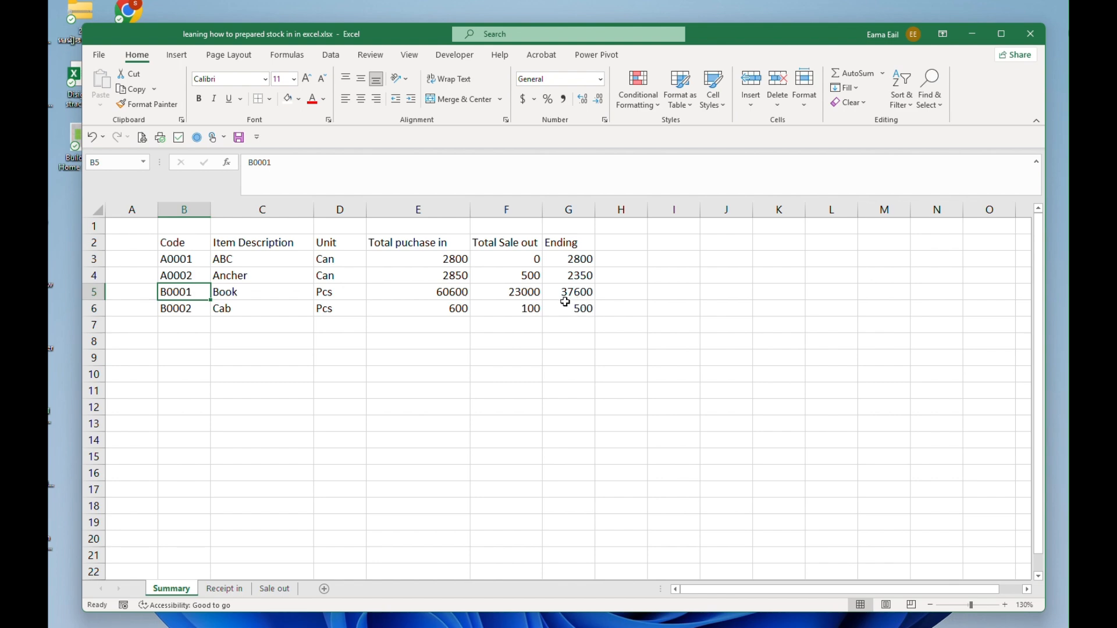
pyautogui.click(455, 296)
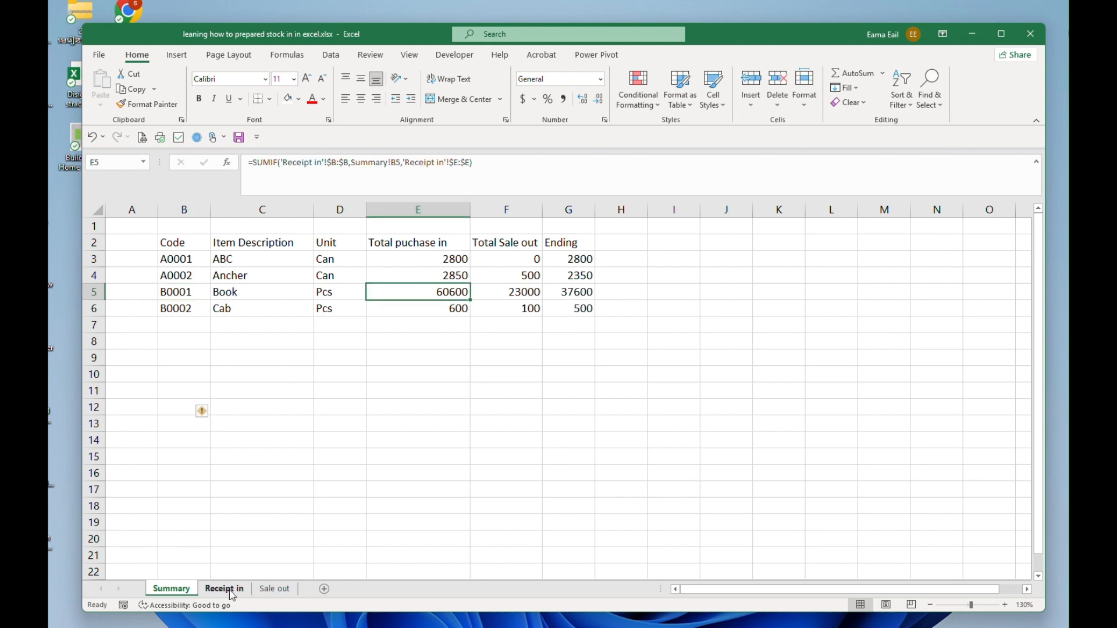
pyautogui.click(224, 589)
pyautogui.click(334, 310)
pyautogui.click(374, 387)
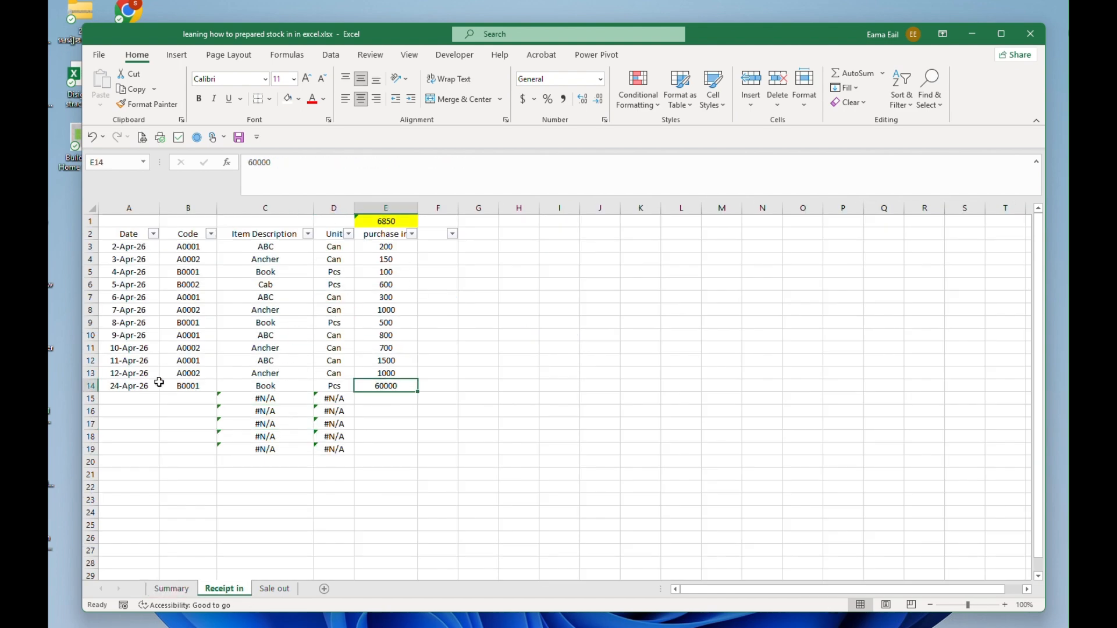
# Filter the Code column by B0001, inspect the subtotal formula in E1, and show all codes again
pyautogui.click(181, 386)
pyautogui.hotkey('ctrl', 'c')
pyautogui.click(211, 234)
pyautogui.click(236, 366)
pyautogui.hotkey('ctrl', 'v')
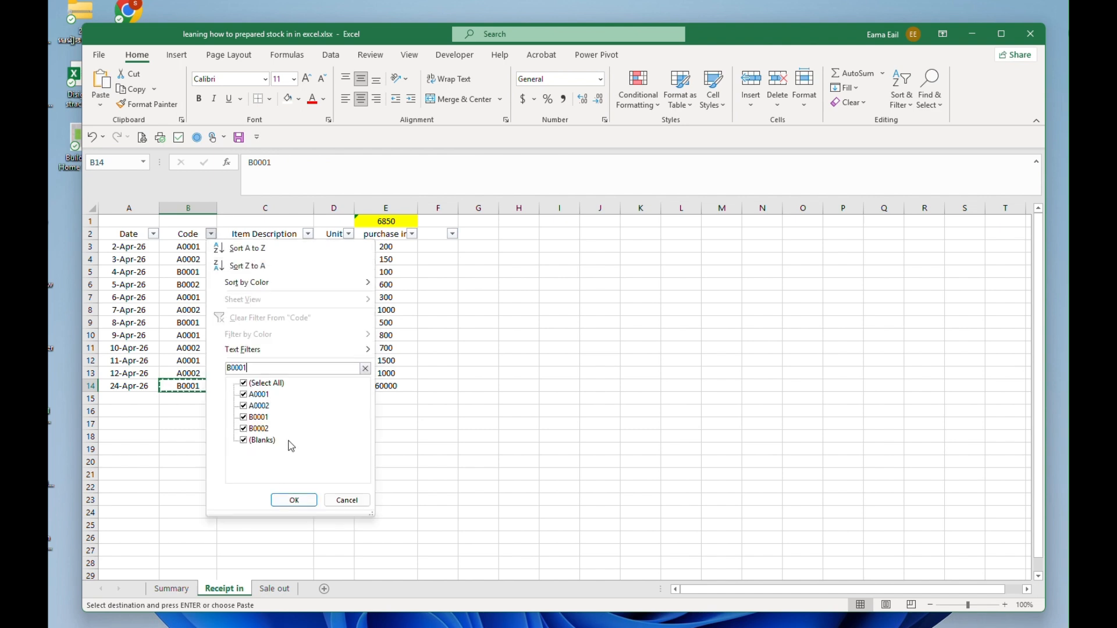
pyautogui.click(295, 501)
pyautogui.click(376, 221)
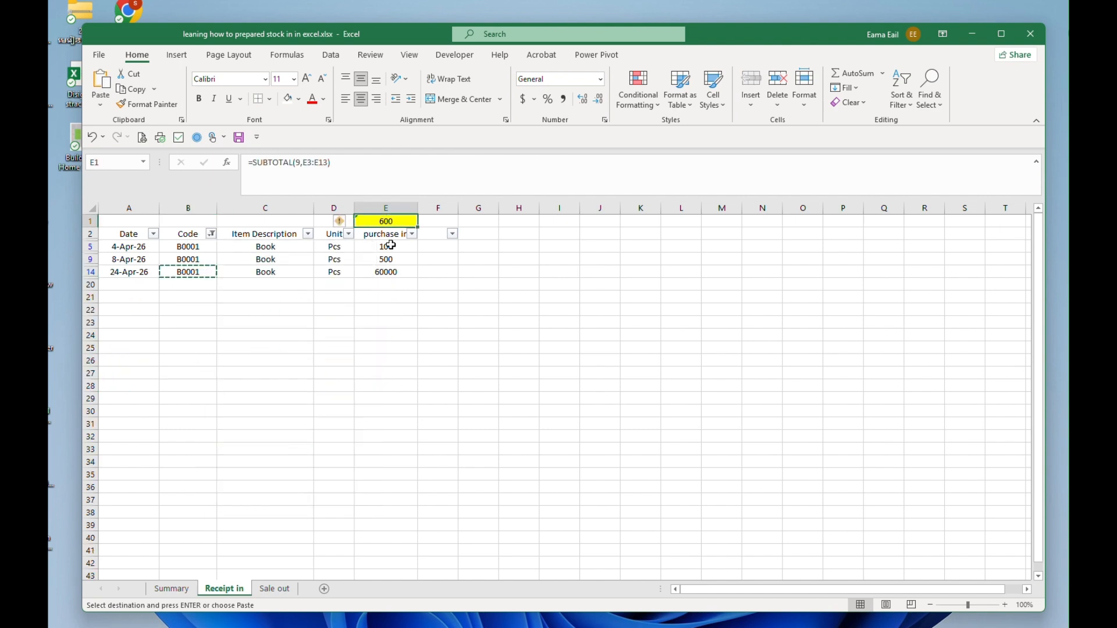
pyautogui.doubleClick(393, 224)
pyautogui.press('Return')
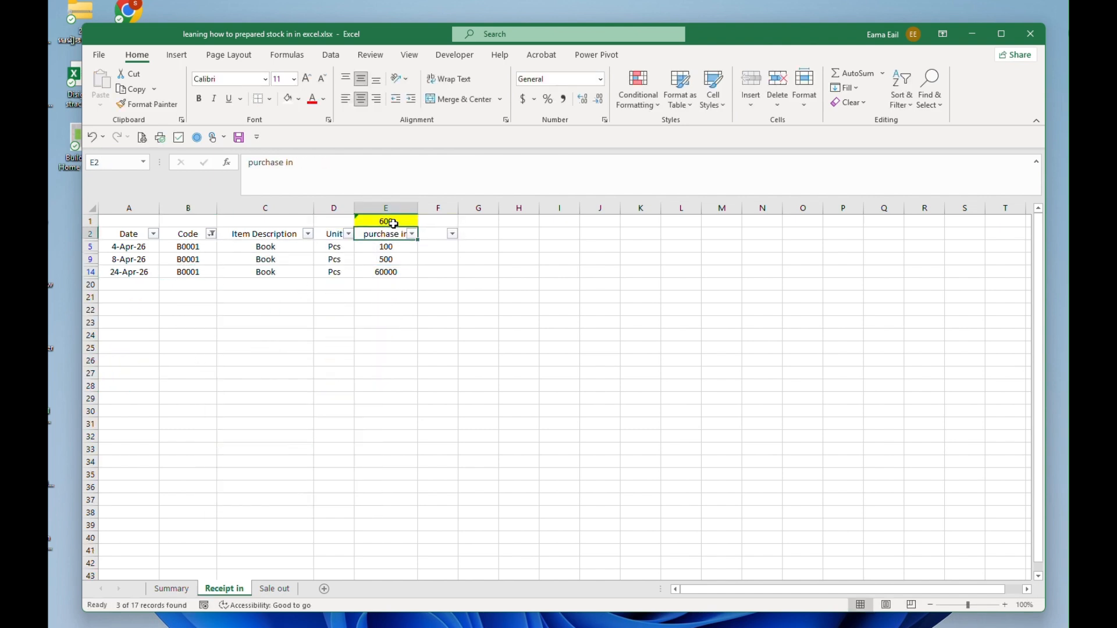
pyautogui.click(212, 234)
pyautogui.click(243, 383)
pyautogui.click(294, 500)
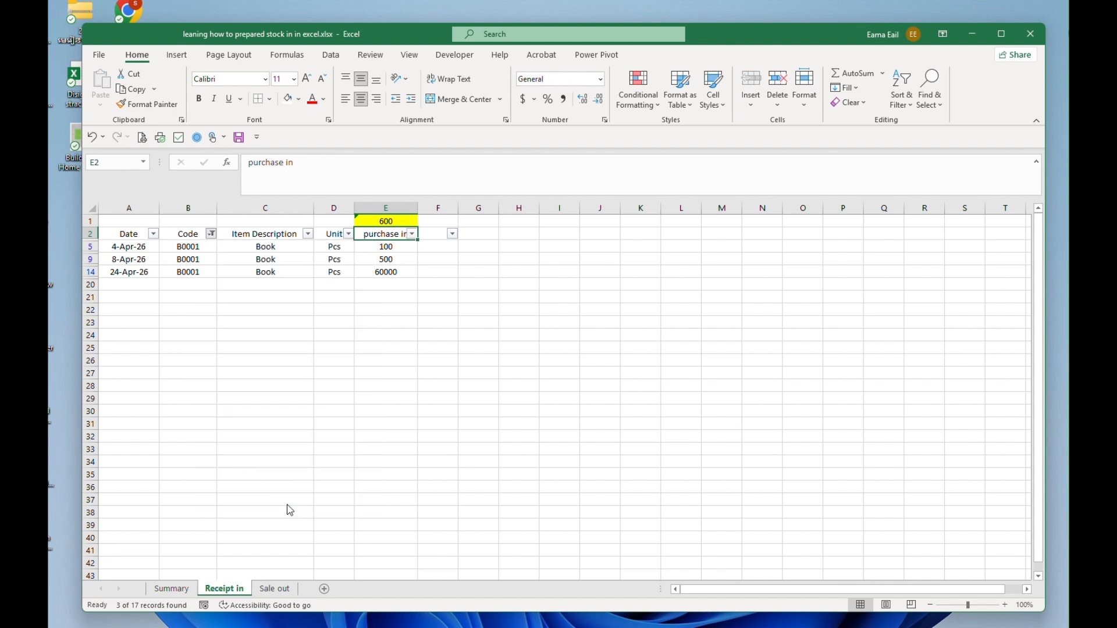
# Extend the subtotal in E1 of Receipt in to =SUBTOTAL(9,E3:E130)
pyautogui.click(410, 223)
pyautogui.click(326, 163)
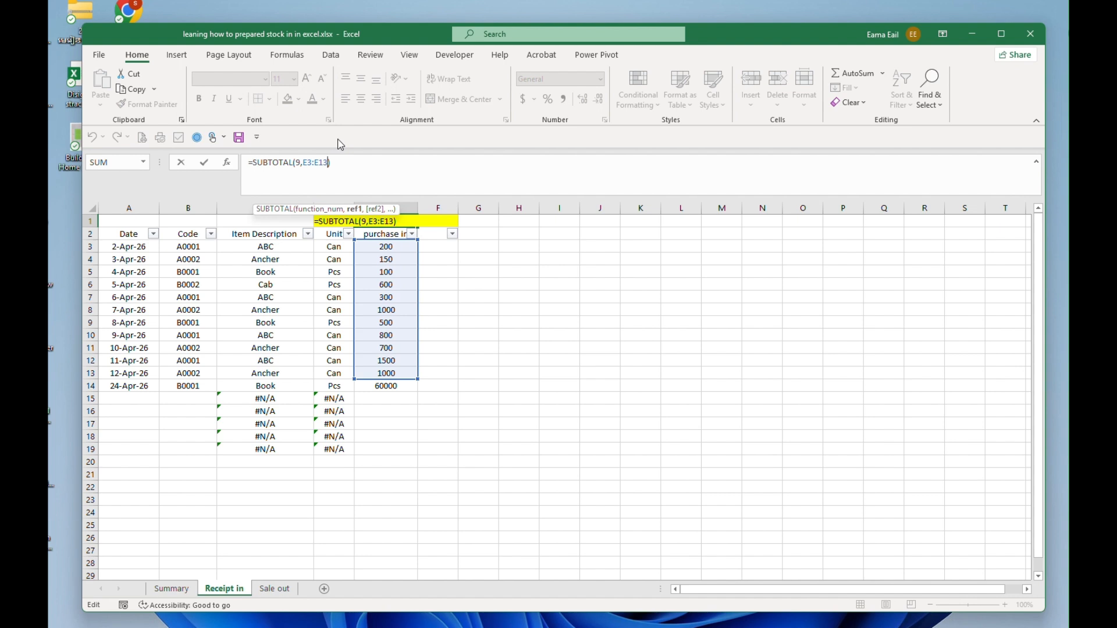
pyautogui.press('BackSpace')
pyautogui.write('4')
pyautogui.press('Return')
pyautogui.press('Up')
# Filter Receipt in by code B0001 and compare the subtotal in E1 with the Book purchase total on Summary
pyautogui.click(190, 389)
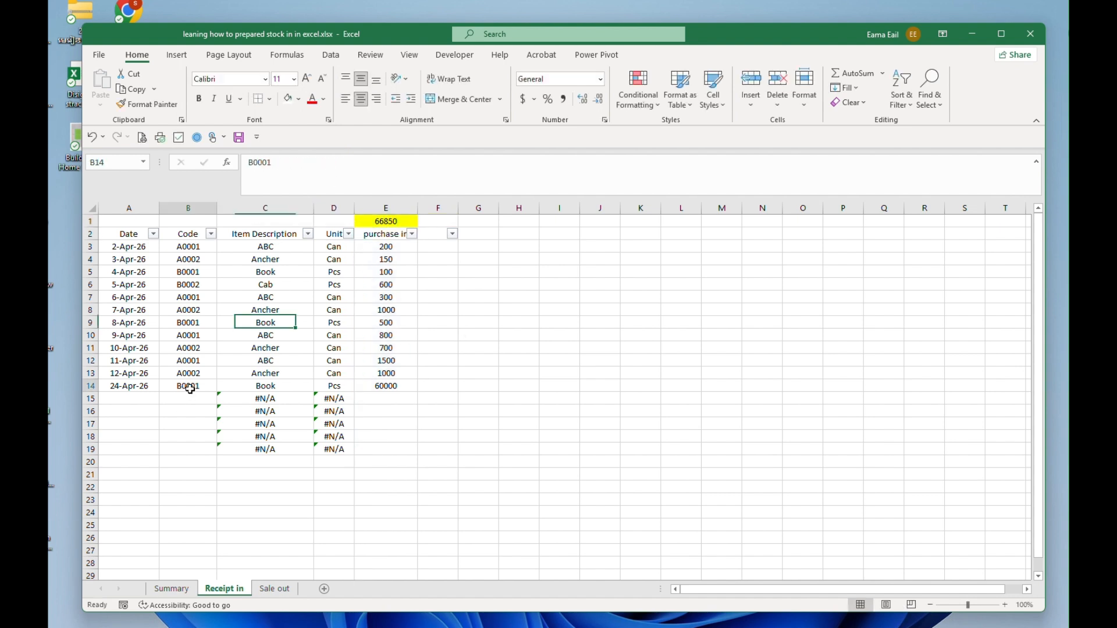
pyautogui.hotkey('ctrl', 'c')
pyautogui.write('B0001')
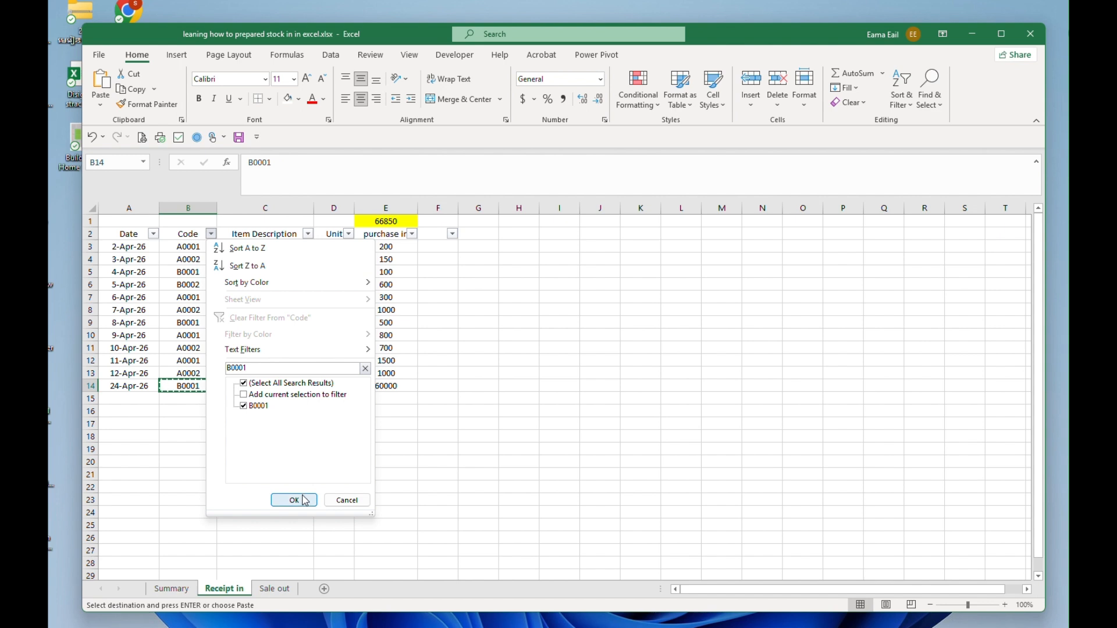
pyautogui.click(294, 500)
pyautogui.click(386, 284)
pyautogui.hotkey('ctrl', 'Up')
pyautogui.hotkey('ctrl', 'Up')
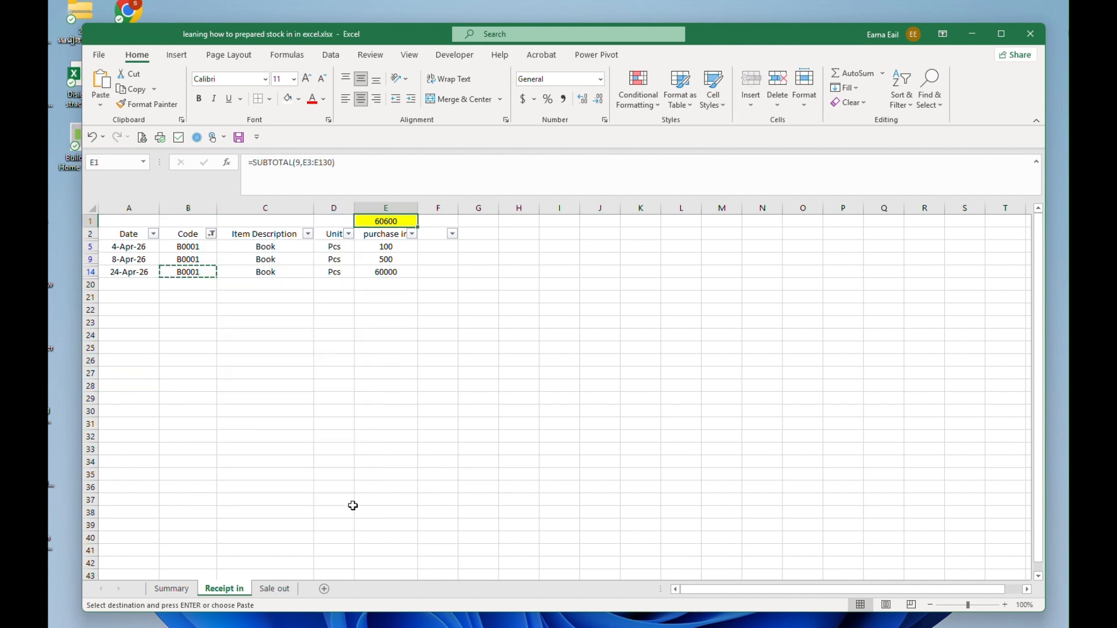
pyautogui.click(178, 591)
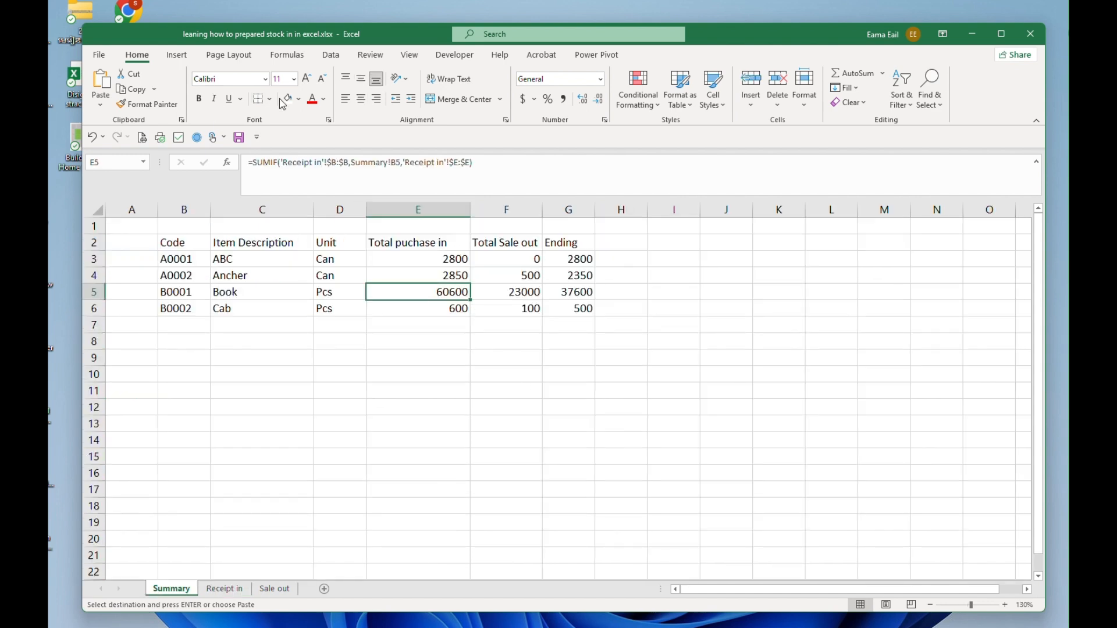
pyautogui.press('Escape')
# On Sale out, review the recorded sales and fill the Item Description and Unit formulas from row 9 down to row 16
pyautogui.click(264, 590)
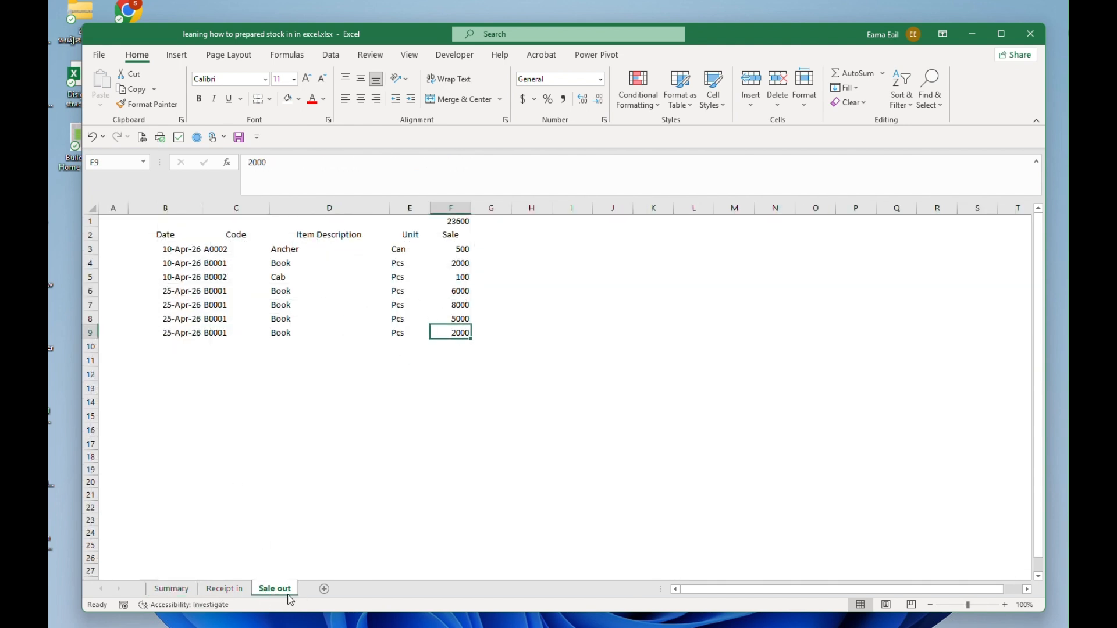
pyautogui.moveTo(455, 263); pyautogui.dragTo(454, 332)
pyautogui.click(180, 249)
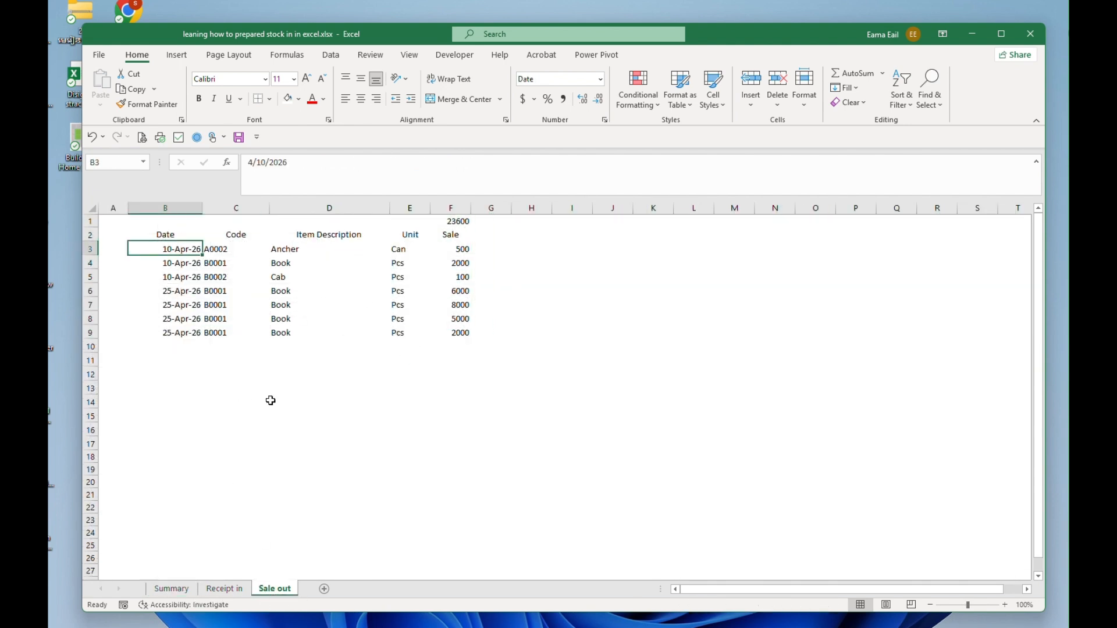
pyautogui.click(296, 341)
pyautogui.moveTo(286, 336); pyautogui.dragTo(422, 339)
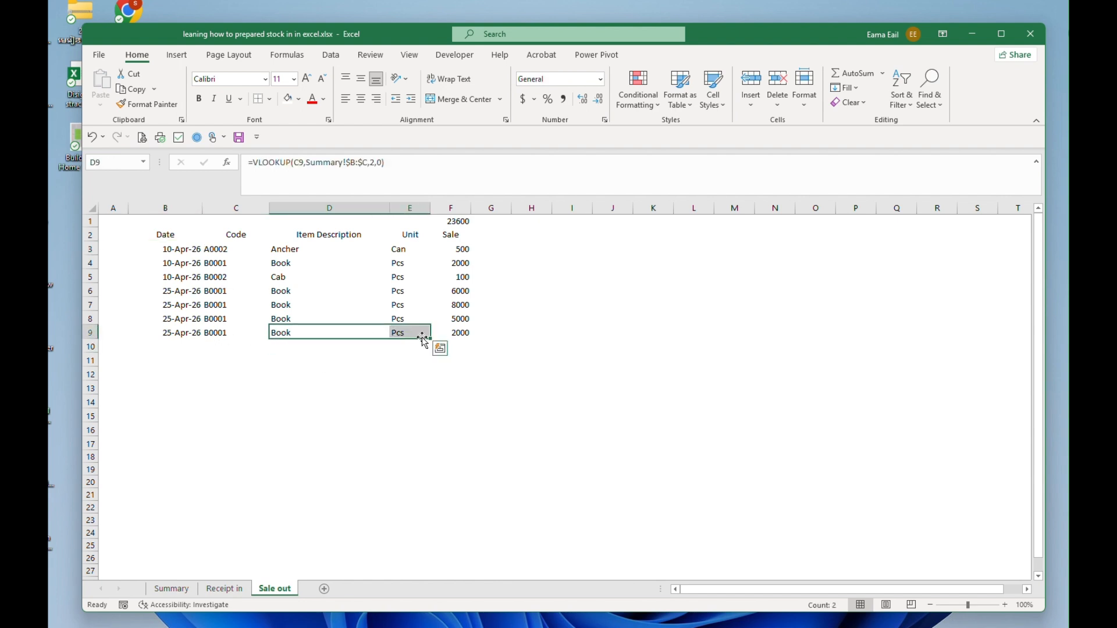
pyautogui.click(431, 341)
pyautogui.moveTo(288, 334); pyautogui.dragTo(420, 431)
pyautogui.click(344, 370)
# Inspect the lookup formulas on Receipt in and clear the B0001 filter from the Code column
pyautogui.click(231, 591)
pyautogui.click(345, 260)
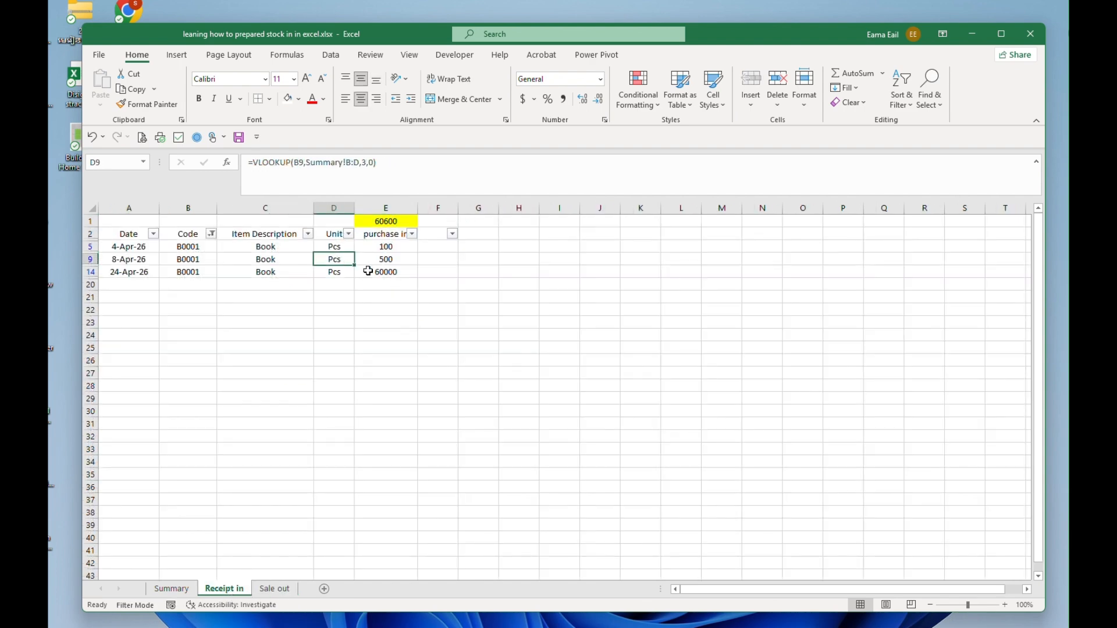
pyautogui.click(391, 275)
pyautogui.click(256, 271)
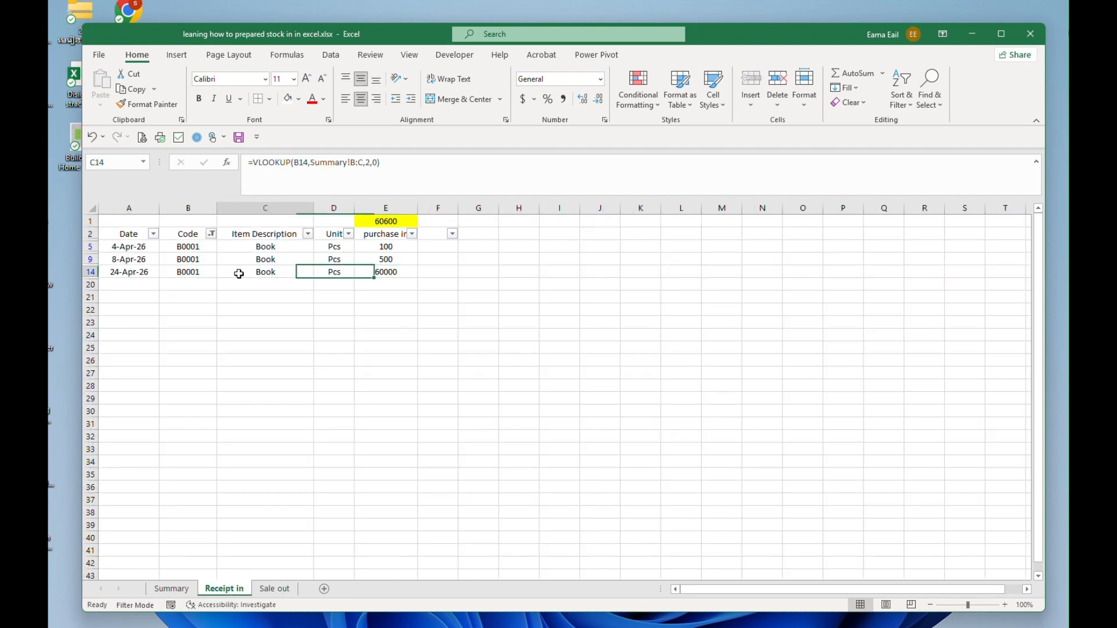
pyautogui.click(211, 233)
pyautogui.click(243, 381)
pyautogui.click(295, 500)
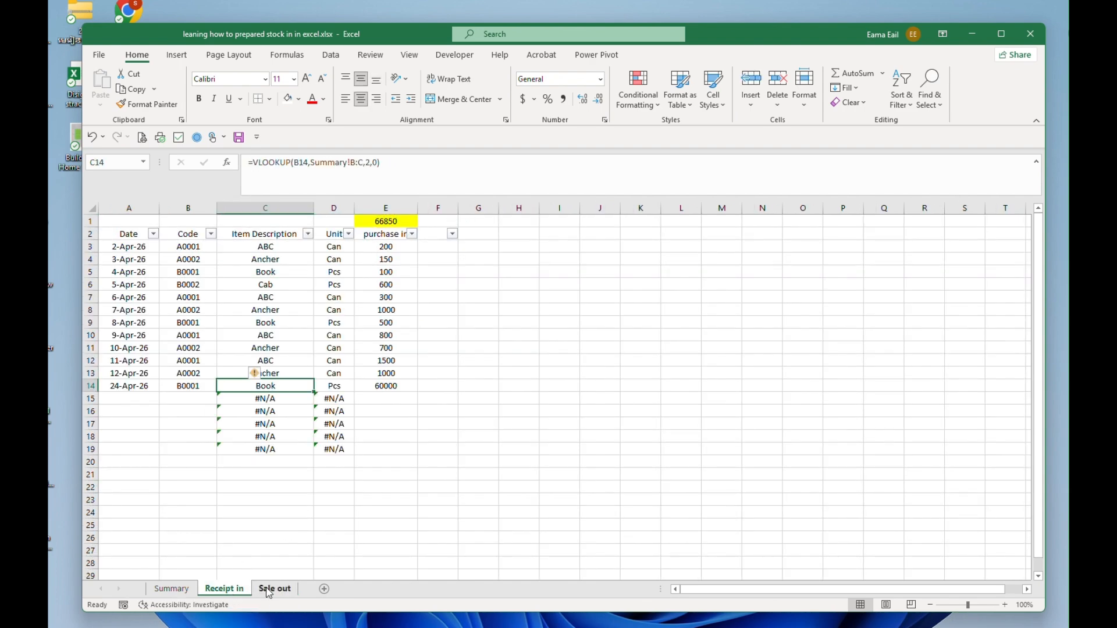
# On Sale out, change the Item Description formula in D3 to =IF(C3="","",VLOOKUP(C3,Summary!$B:$C,2,0))
pyautogui.click(274, 589)
pyautogui.click(307, 251)
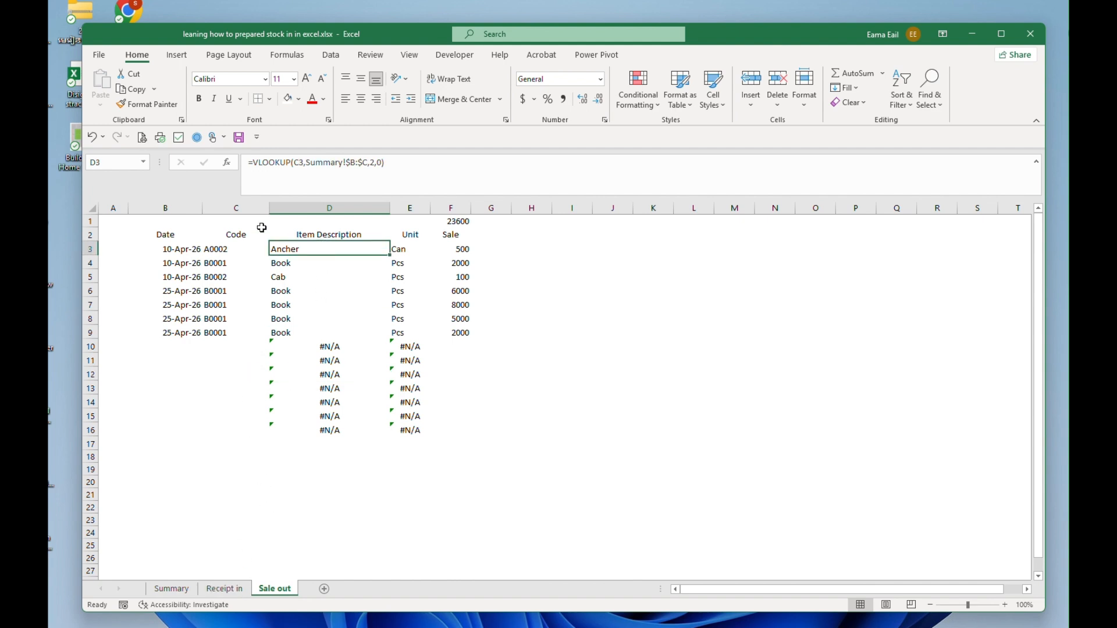
pyautogui.click(255, 163)
pyautogui.write('if(')
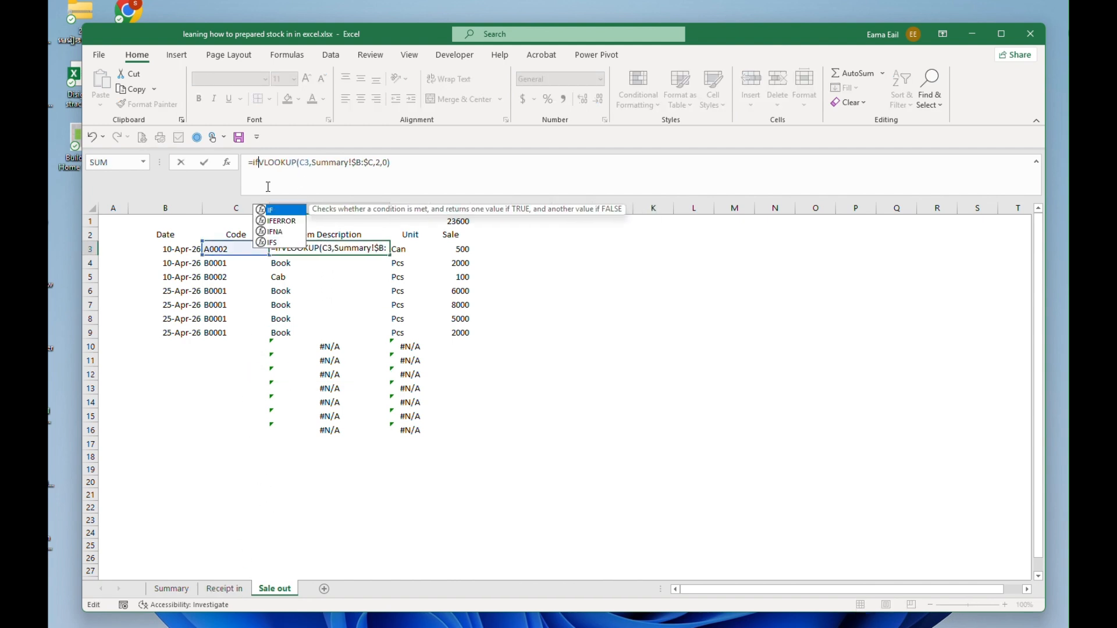
pyautogui.click(222, 249)
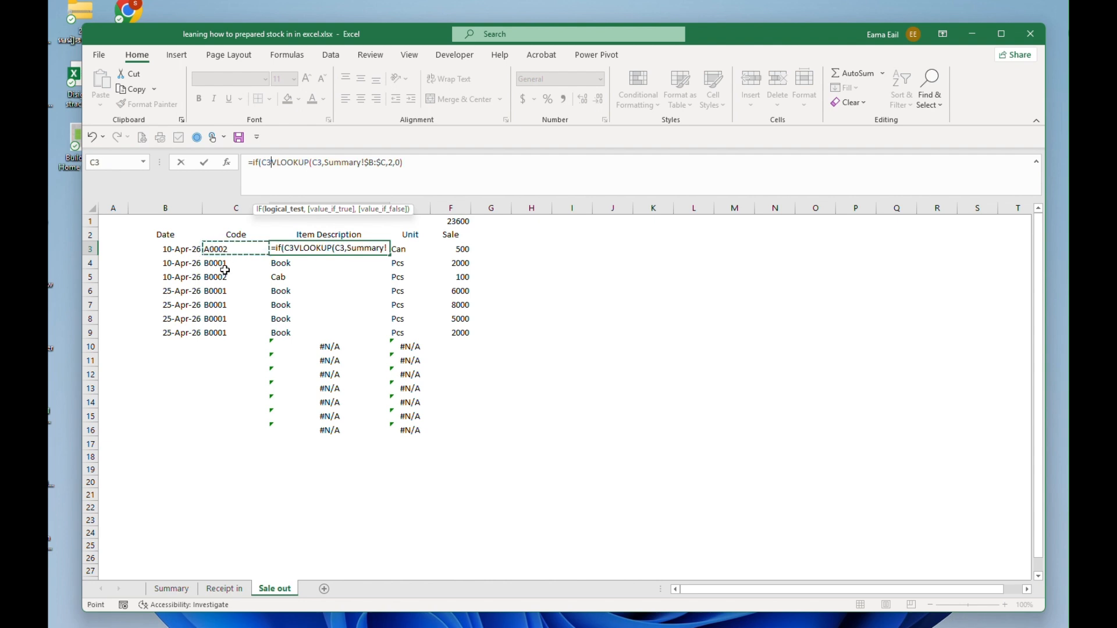
pyautogui.write('=""')
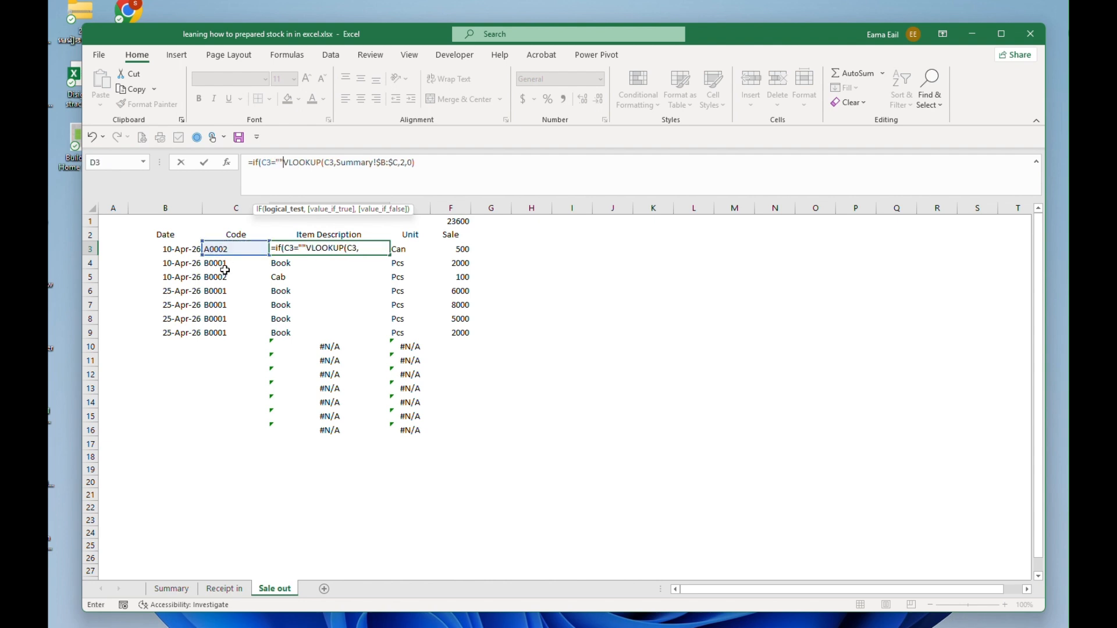
pyautogui.write(',')
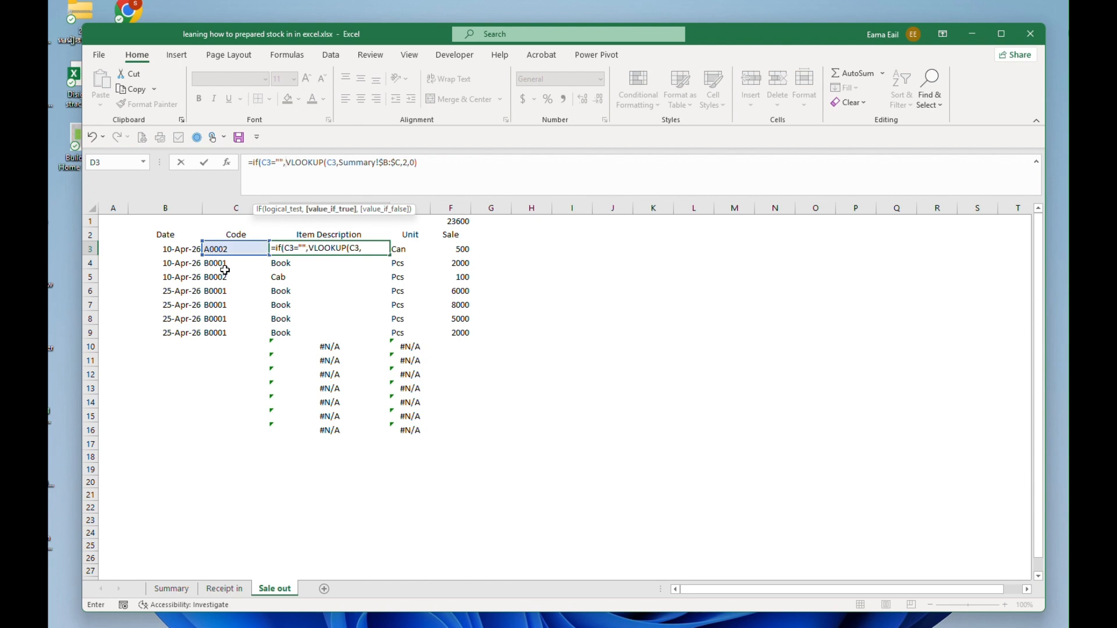
pyautogui.write('"",')
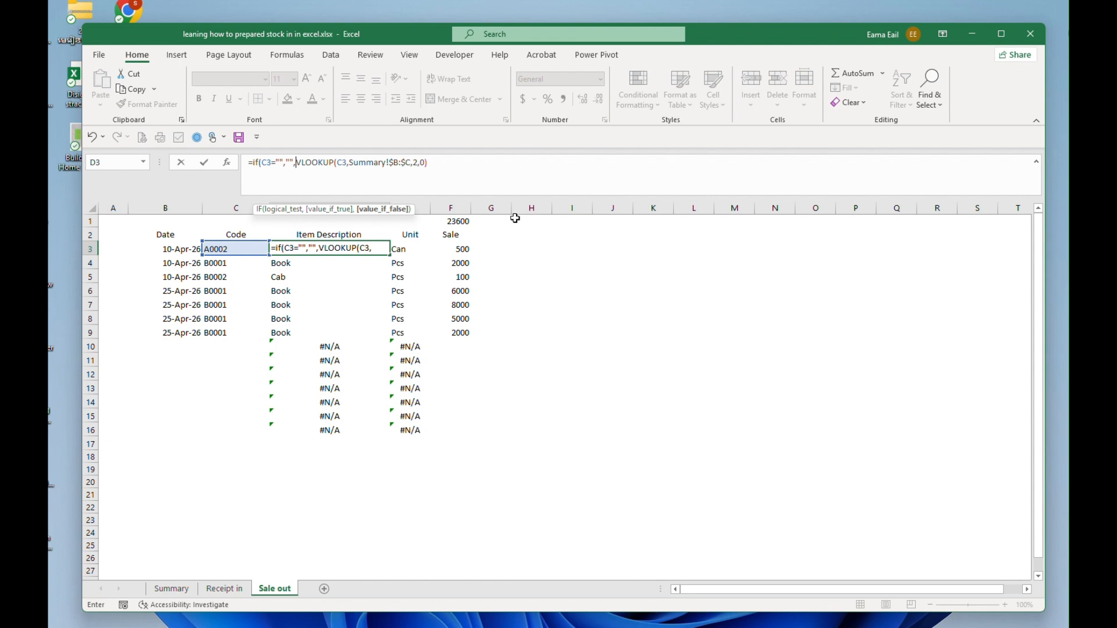
pyautogui.click(471, 167)
pyautogui.write(')')
pyautogui.press('Return')
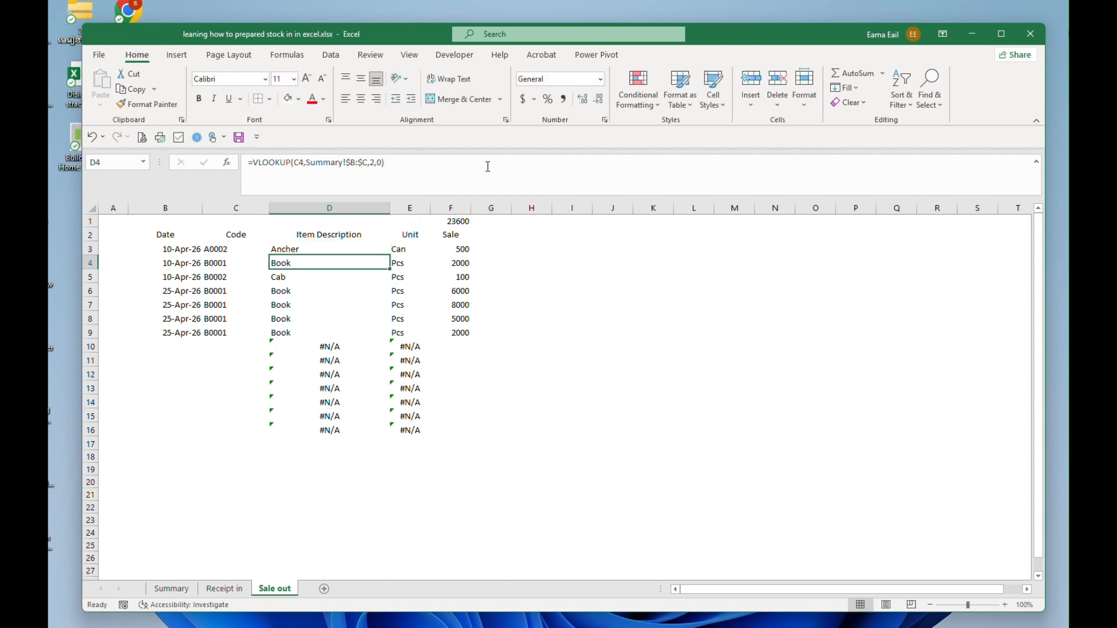
# Fill the Item Description formula from D3 down to D16 on Sale out
pyautogui.click(373, 251)
pyautogui.moveTo(389, 256); pyautogui.dragTo(389, 437)
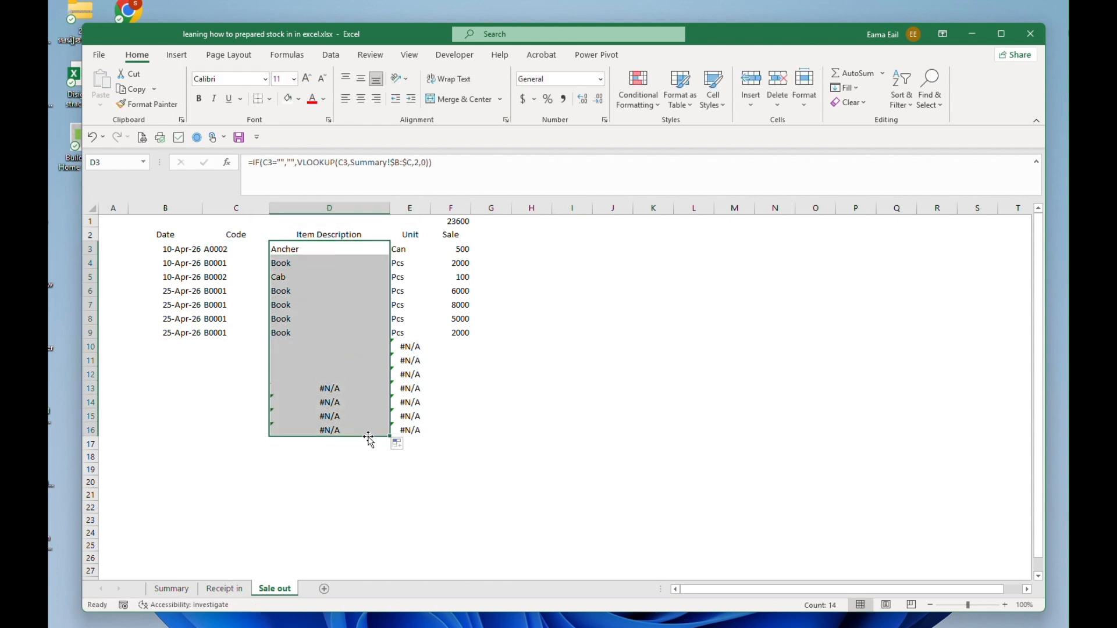
pyautogui.click(326, 251)
# Change the Unit formula in E3 of Sale out to =IF(C3="","",VLOOKUP(C3,Summary!$B:$D,3,0))
pyautogui.click(411, 250)
pyautogui.click(250, 163)
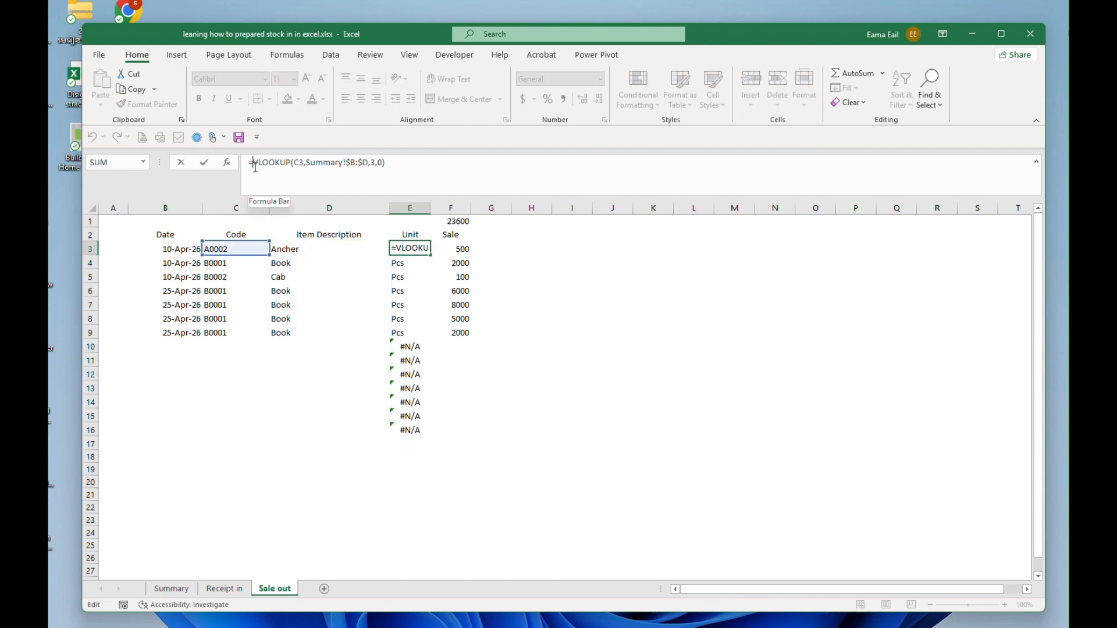
pyautogui.write('IF(')
pyautogui.click(244, 248)
pyautogui.write('="","",')
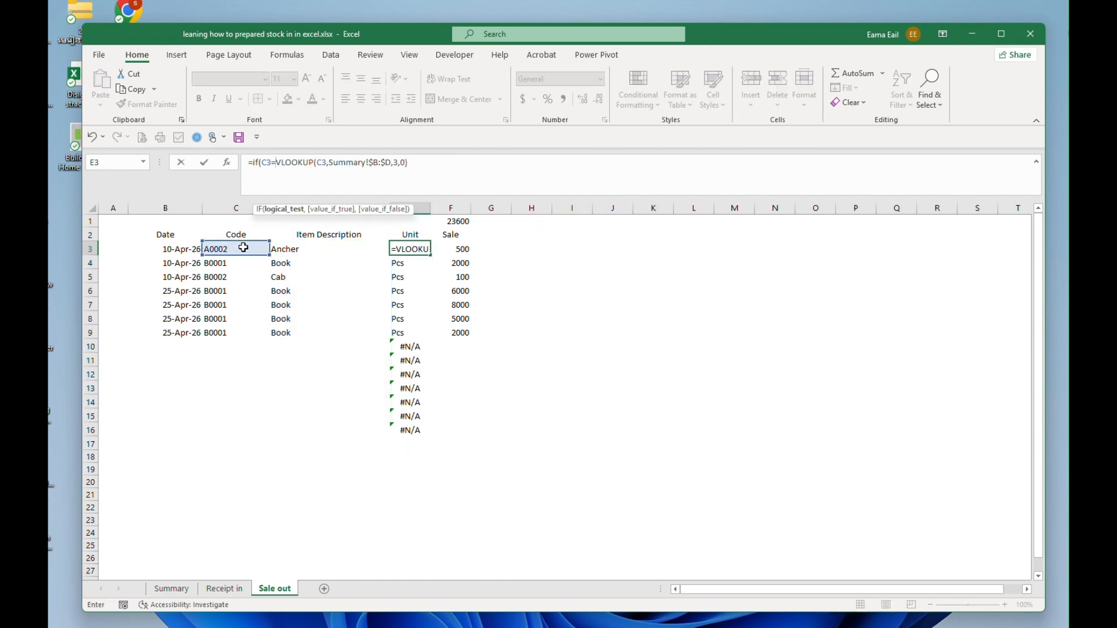
pyautogui.press('Return')
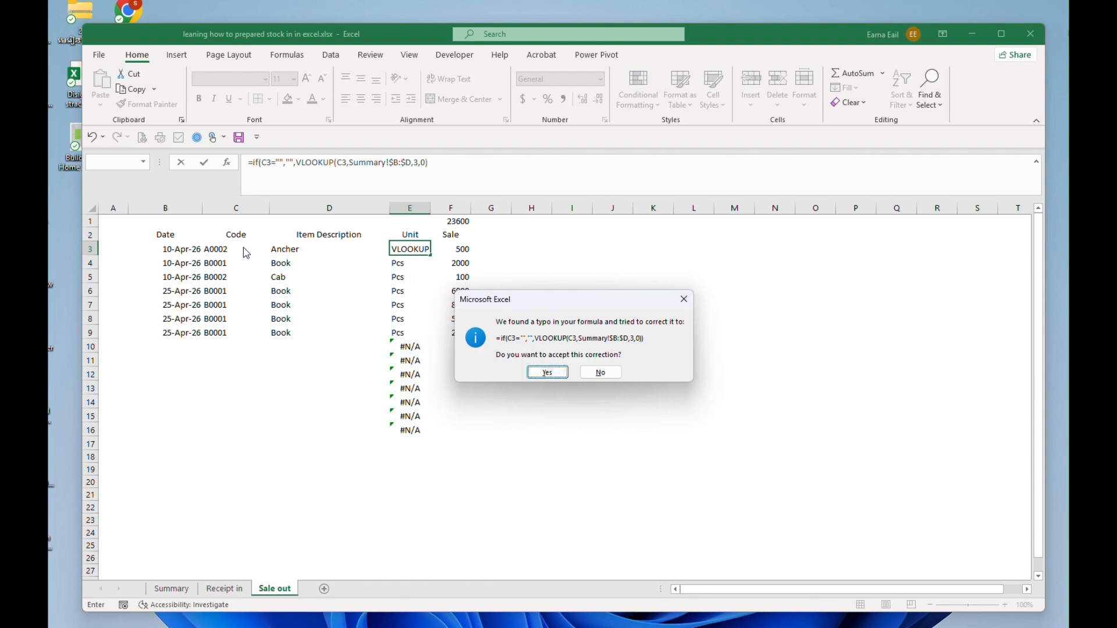
pyautogui.press('Return')
# Fill the Unit formula from E3 down to E16 on Sale out
pyautogui.click(424, 251)
pyautogui.moveTo(431, 264); pyautogui.dragTo(438, 438)
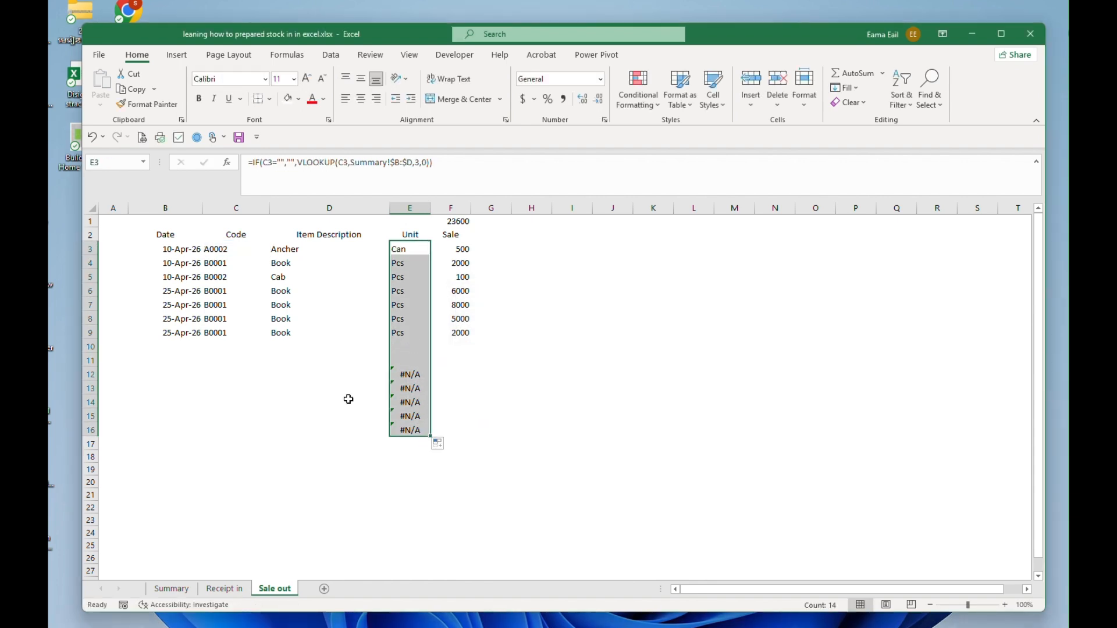
pyautogui.click(355, 333)
# On Receipt in, change the Item Description formula in C3 to =IF(B3="","",VLOOKUP(B3,Summary!B:C,2,0))
pyautogui.click(224, 588)
pyautogui.click(265, 247)
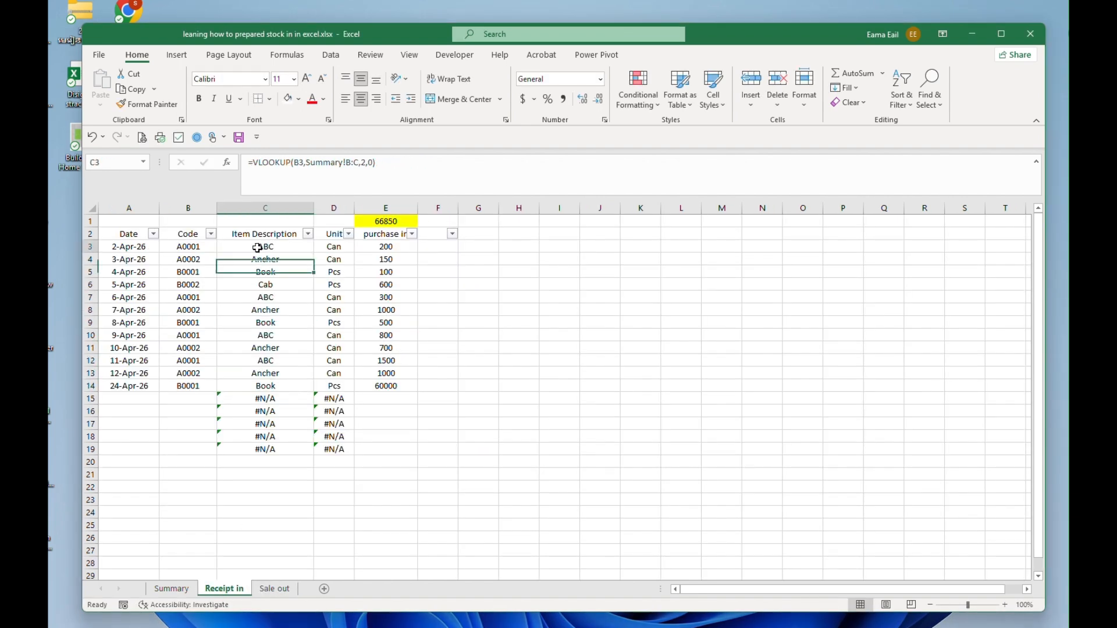
pyautogui.click(254, 162)
pyautogui.write('If(')
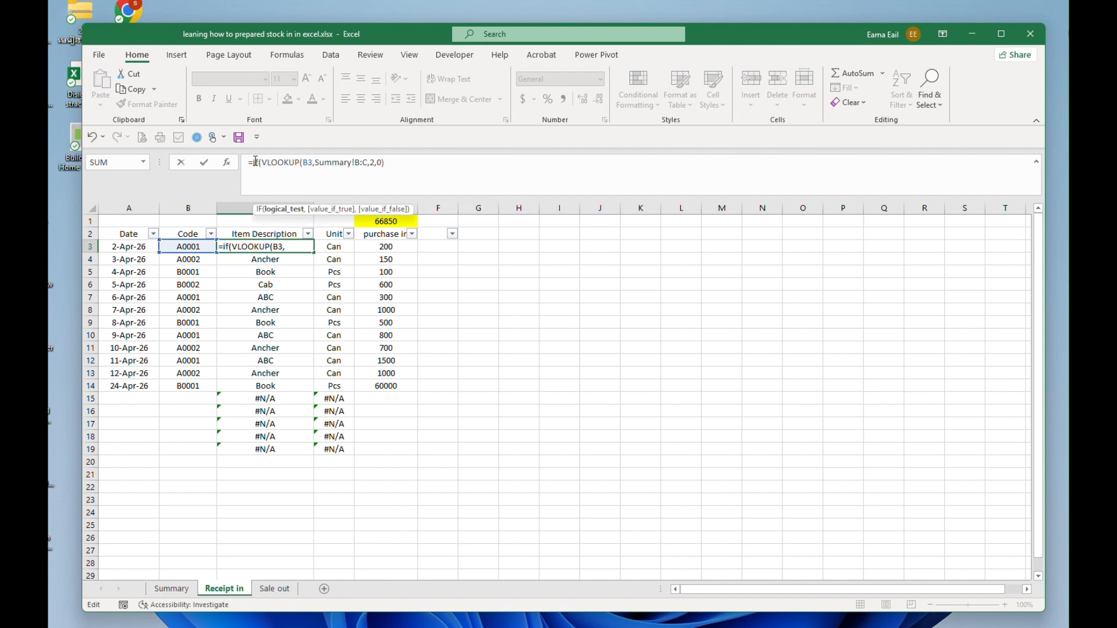
pyautogui.click(170, 248)
pyautogui.write('"",')
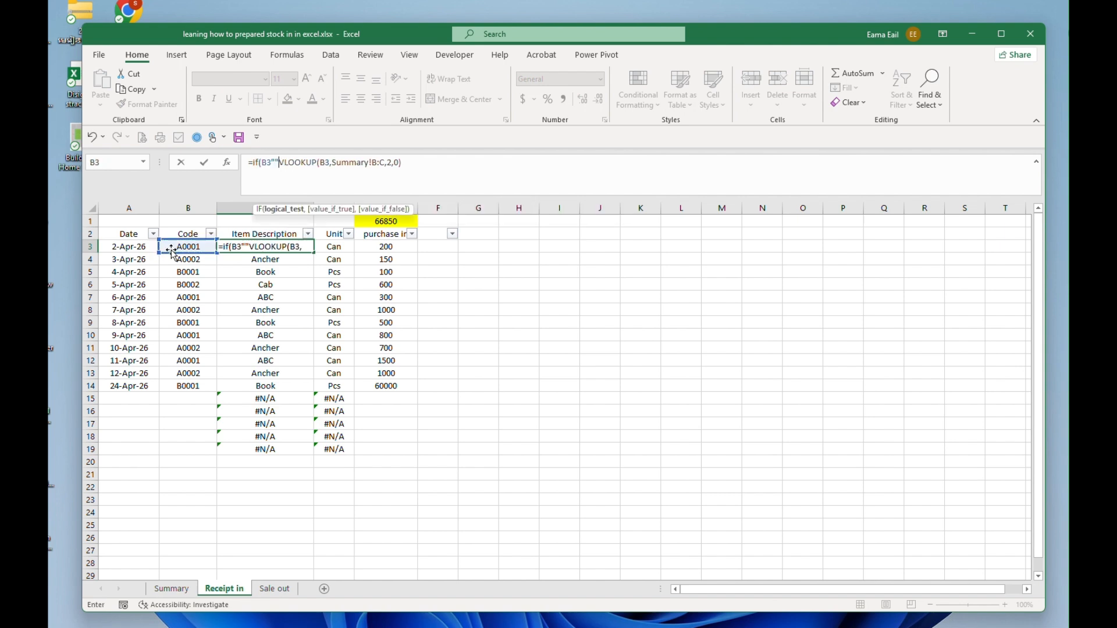
pyautogui.write('"",')
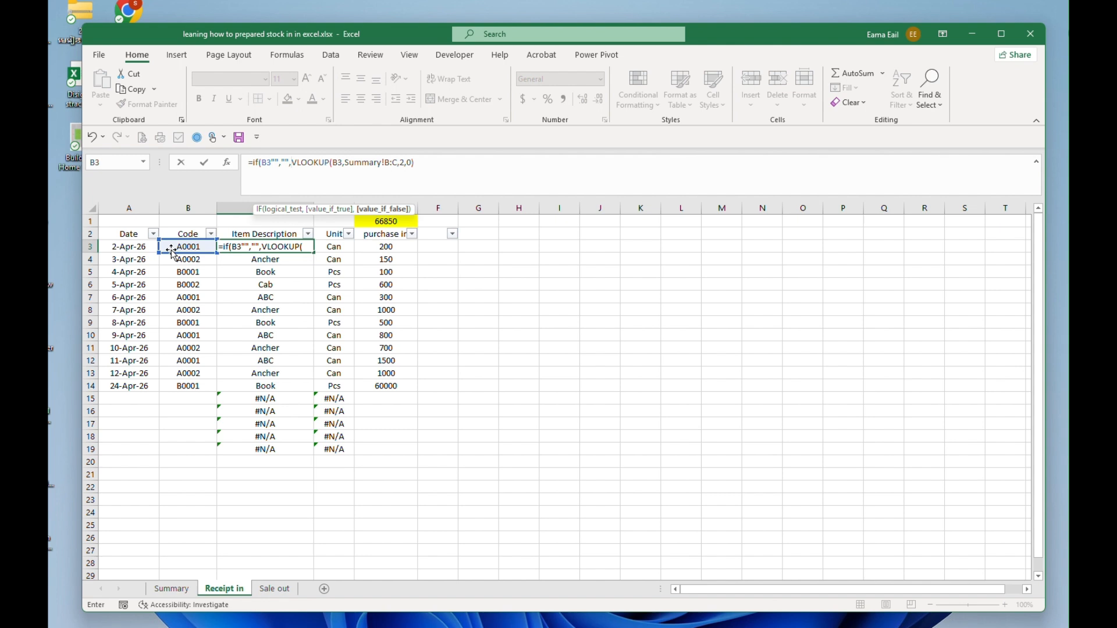
pyautogui.press('Return')
pyautogui.press('Return')
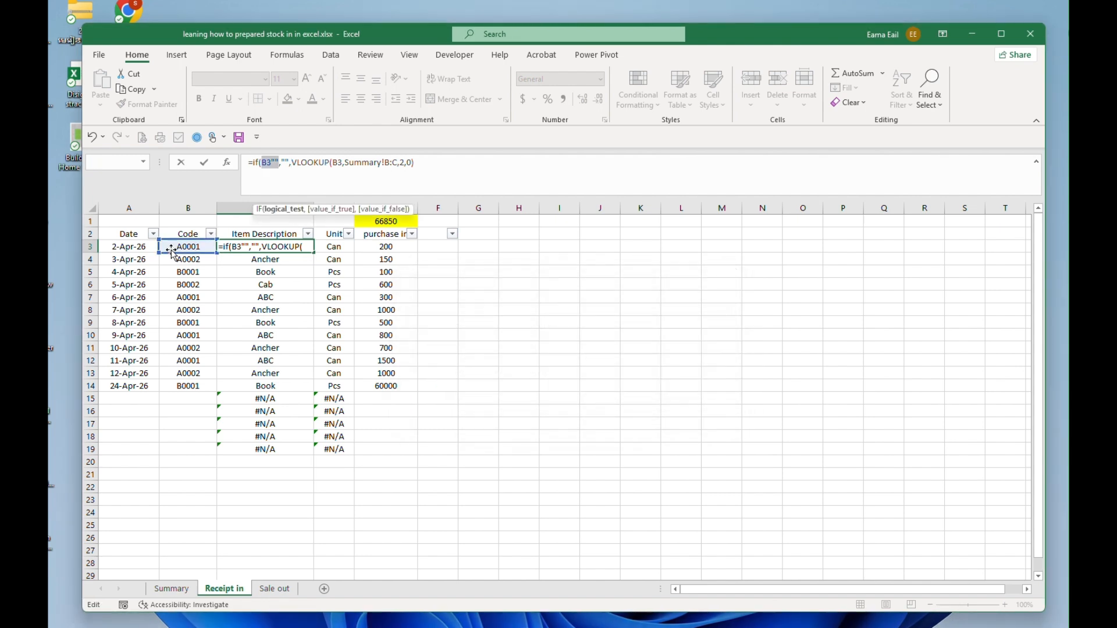
pyautogui.click(274, 165)
pyautogui.write('=')
pyautogui.press('Return')
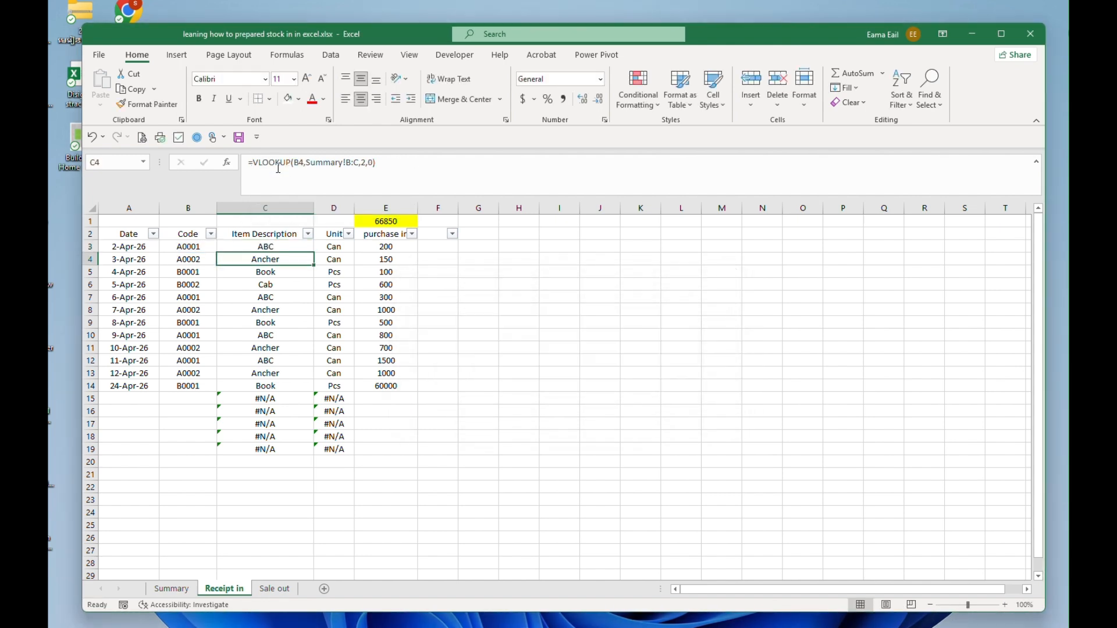
# Change the Unit formula in D3 of Receipt in to =IF(B3="","",VLOOKUP(B3,Summary!B:D,3,0))
pyautogui.click(332, 248)
pyautogui.click(256, 166)
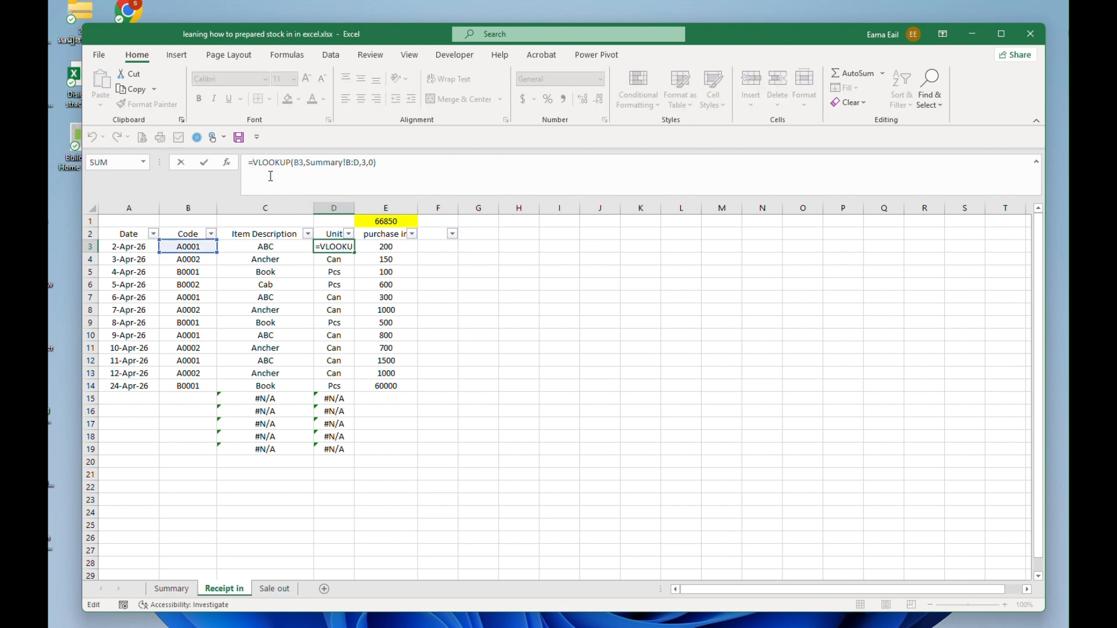
pyautogui.write('if(')
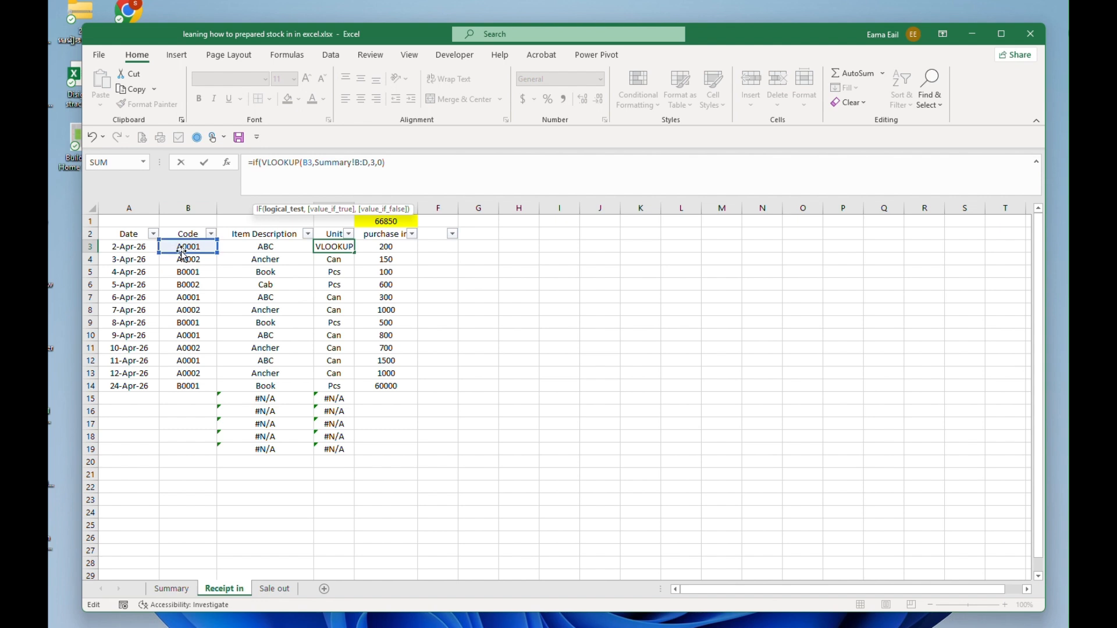
pyautogui.click(184, 246)
pyautogui.write('="",""')
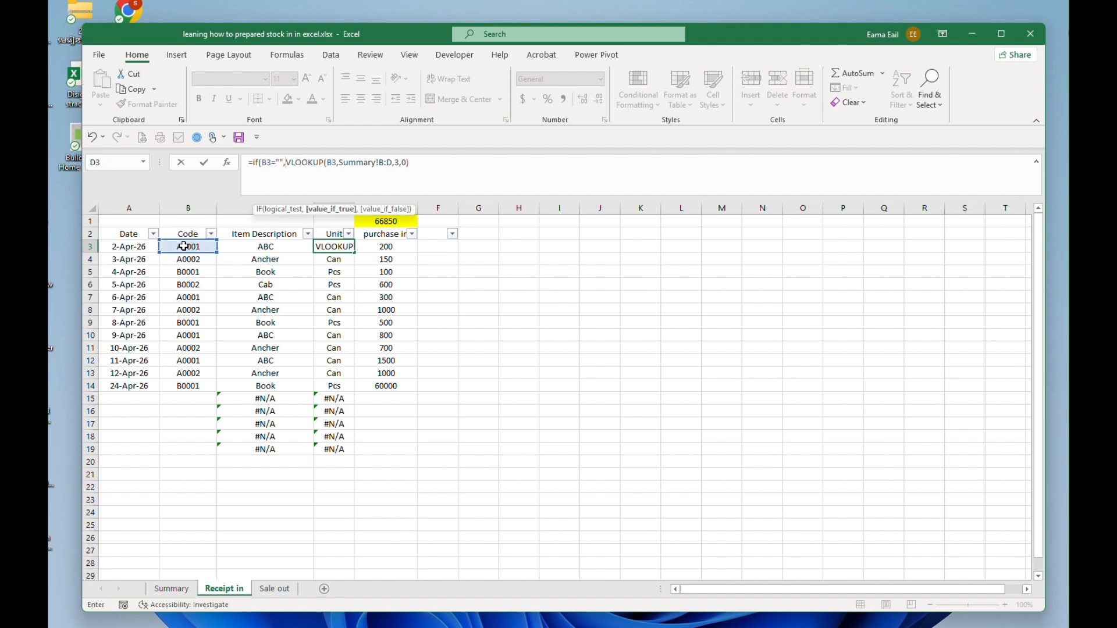
pyautogui.press('Return')
pyautogui.press('Return')
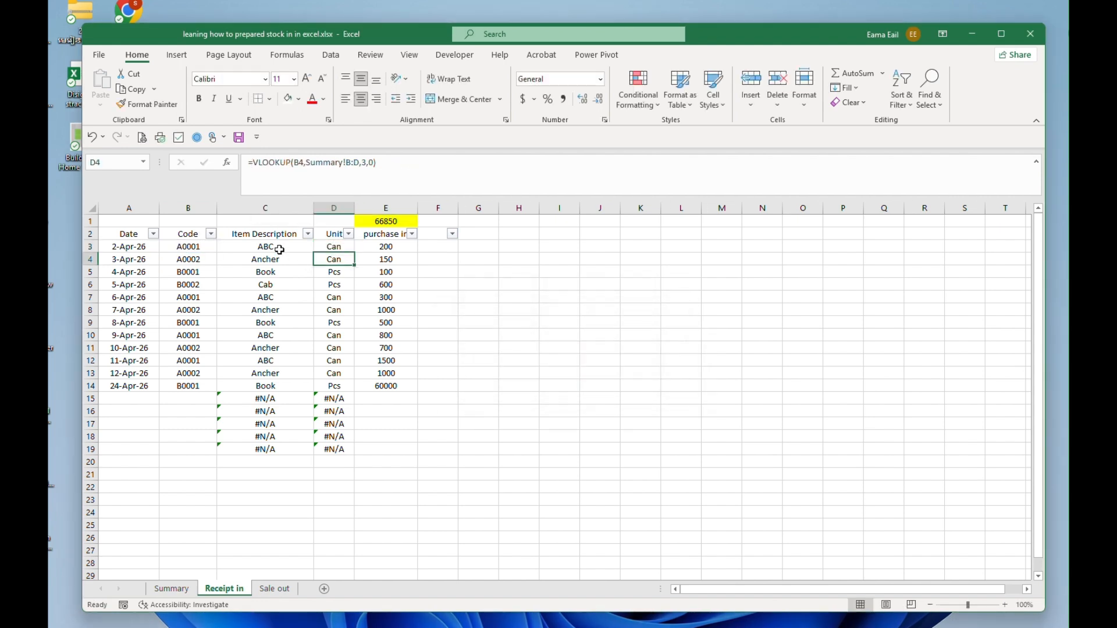
# Fill the Item Description and Unit formulas from C3:D3 down to row 19 on Receipt in
pyautogui.moveTo(280, 249); pyautogui.dragTo(356, 457)
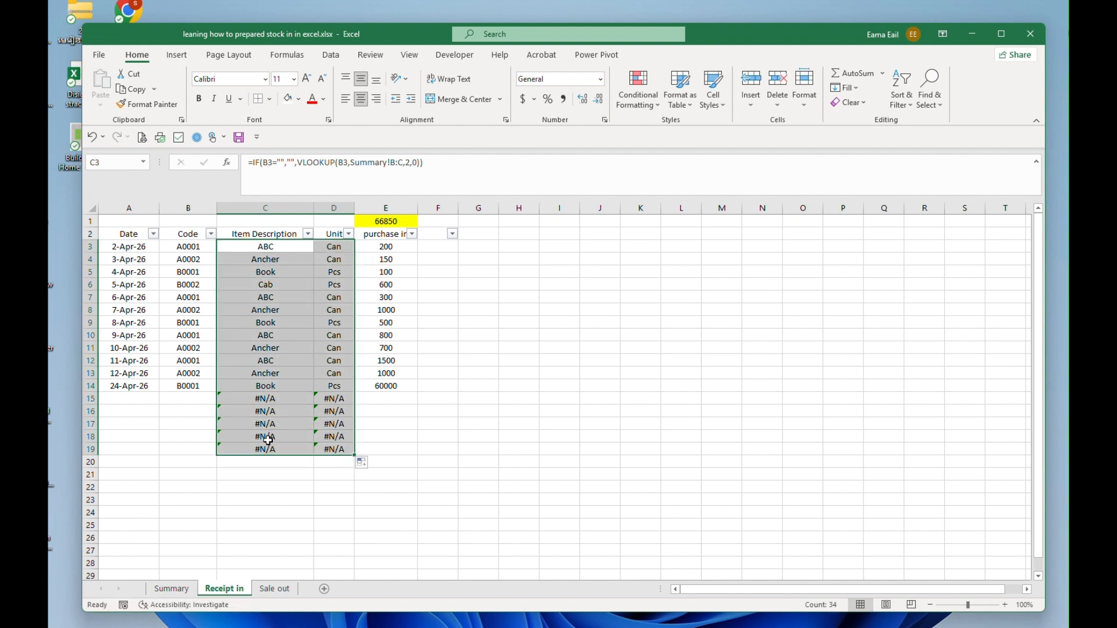
pyautogui.click(291, 372)
pyautogui.click(368, 336)
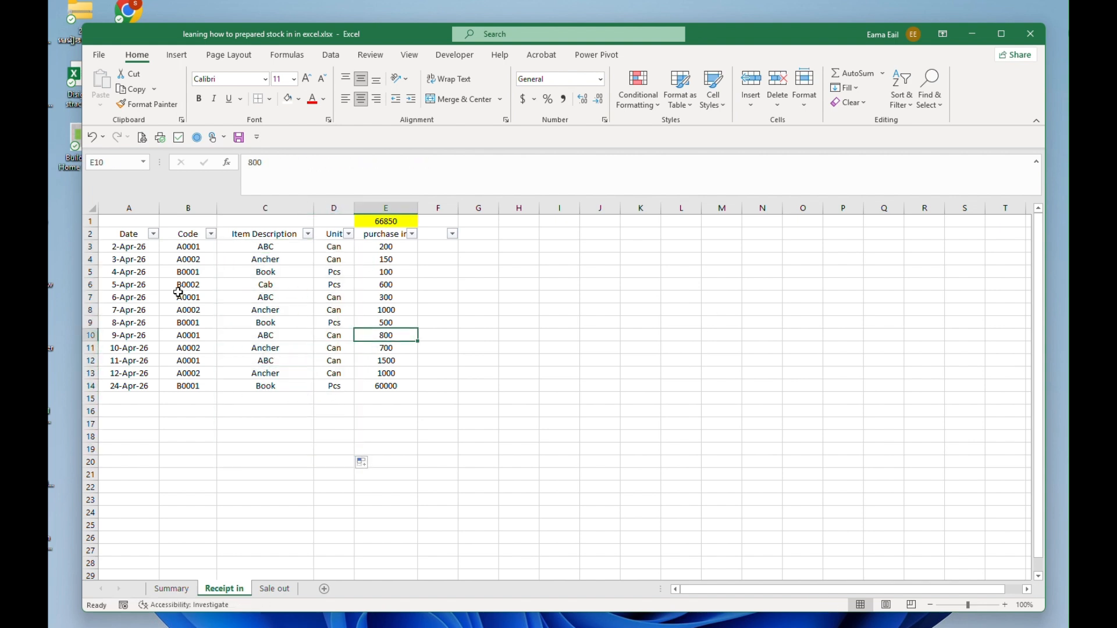
# Review the Receipt in records and the purchase, sale and ending stock columns on Summary
pyautogui.moveTo(137, 236); pyautogui.dragTo(384, 386)
pyautogui.click(381, 311)
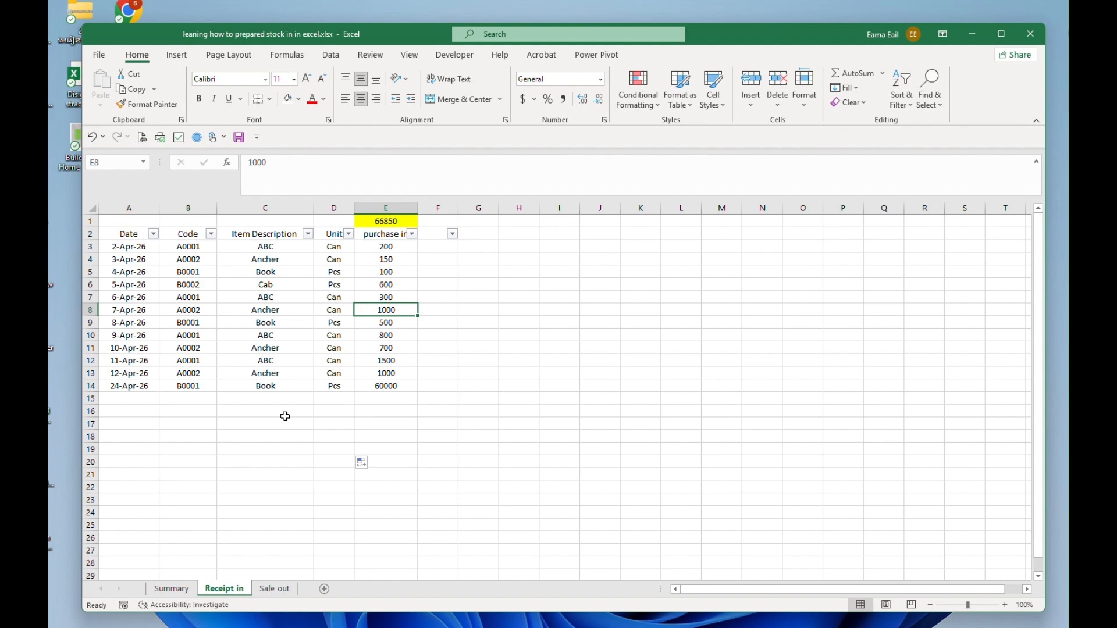
pyautogui.click(171, 589)
pyautogui.click(293, 285)
pyautogui.click(528, 278)
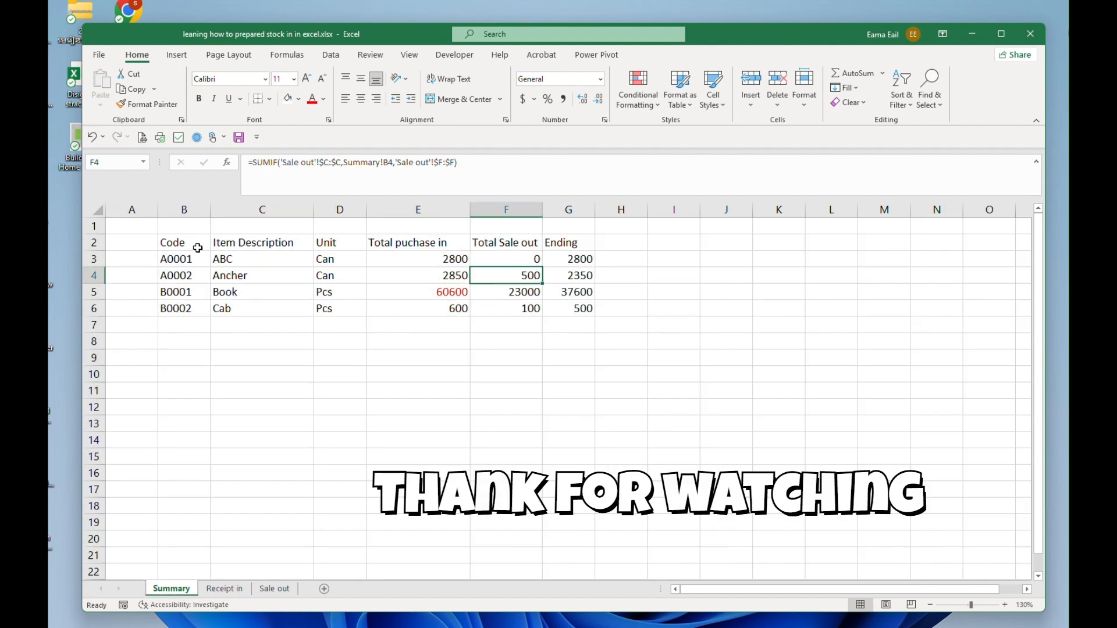
pyautogui.moveTo(564, 247); pyautogui.dragTo(569, 292)
pyautogui.click(405, 245)
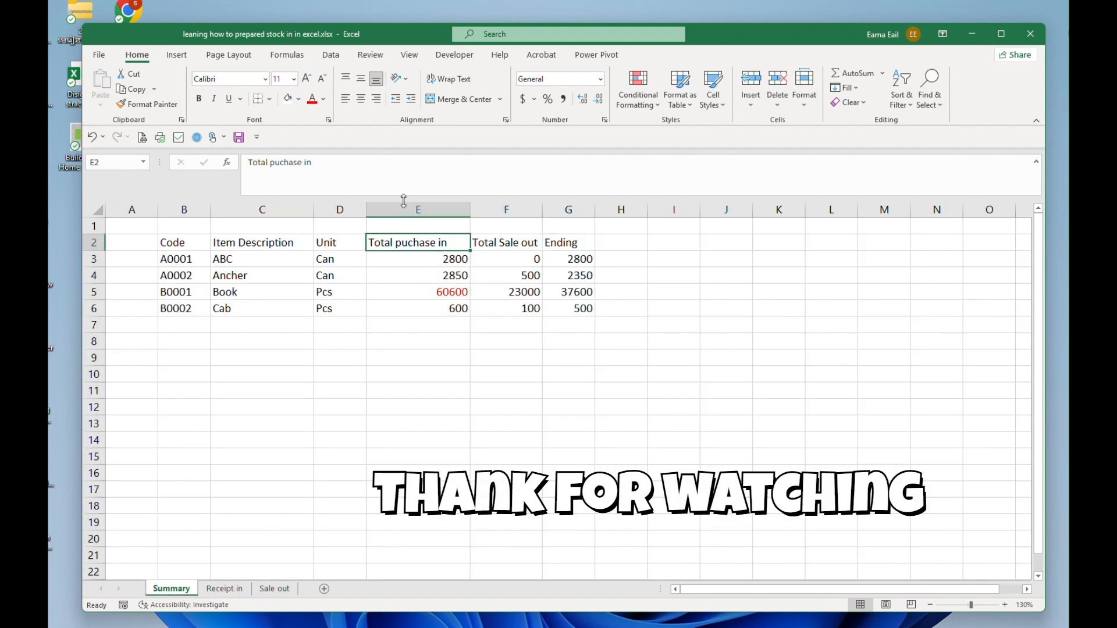